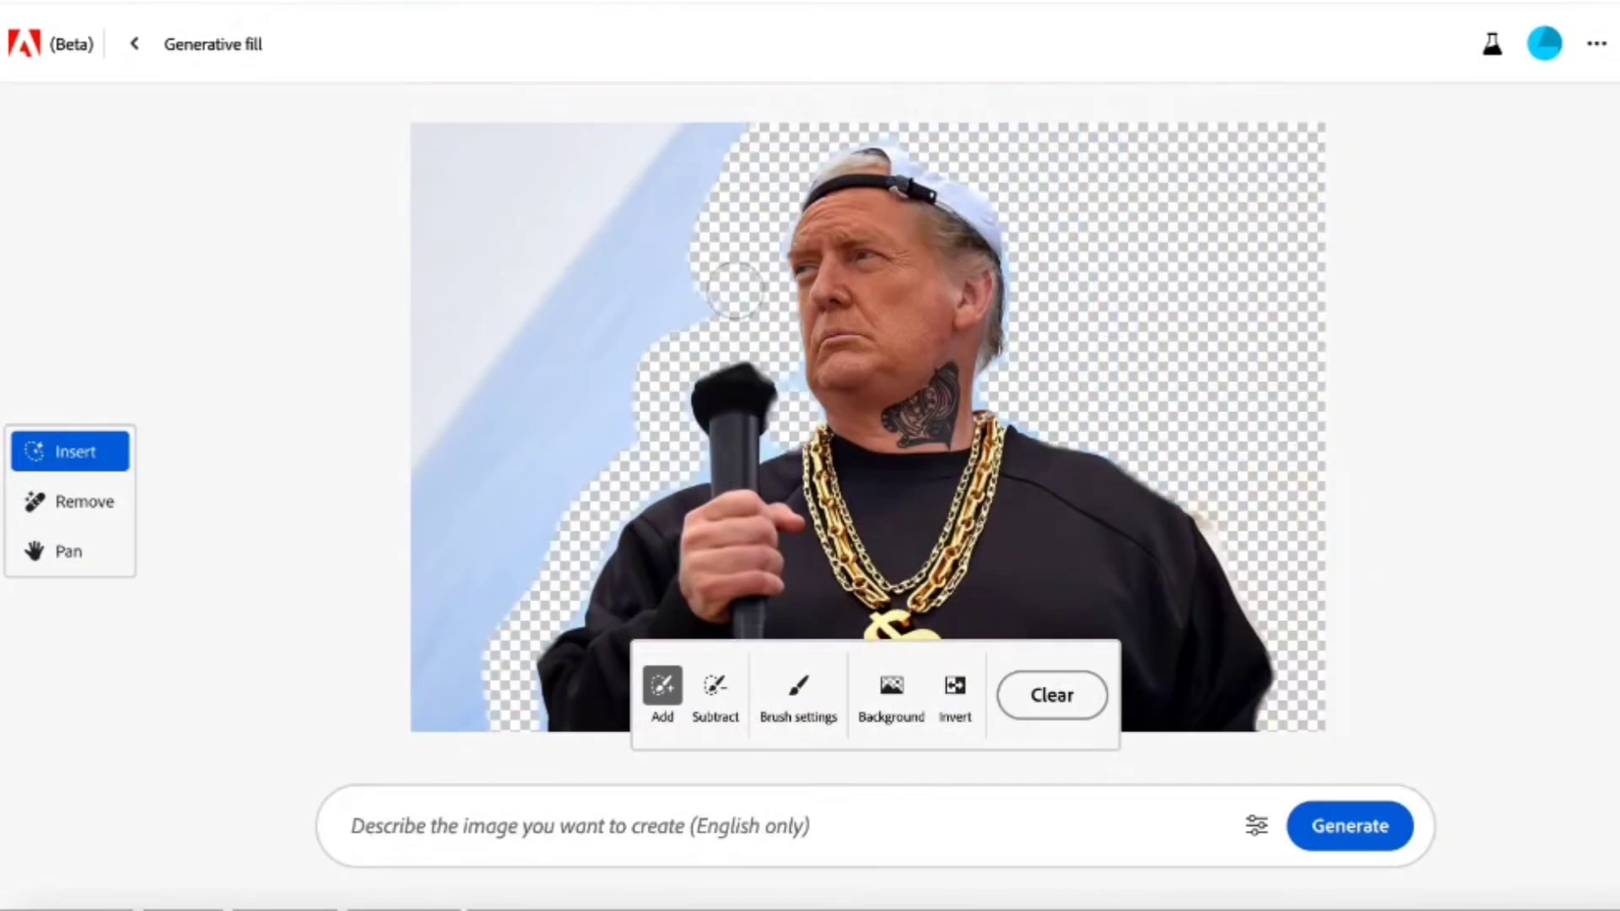
- Mask a wide band across the lower half of the blank canvas for generative fill
type("on a")
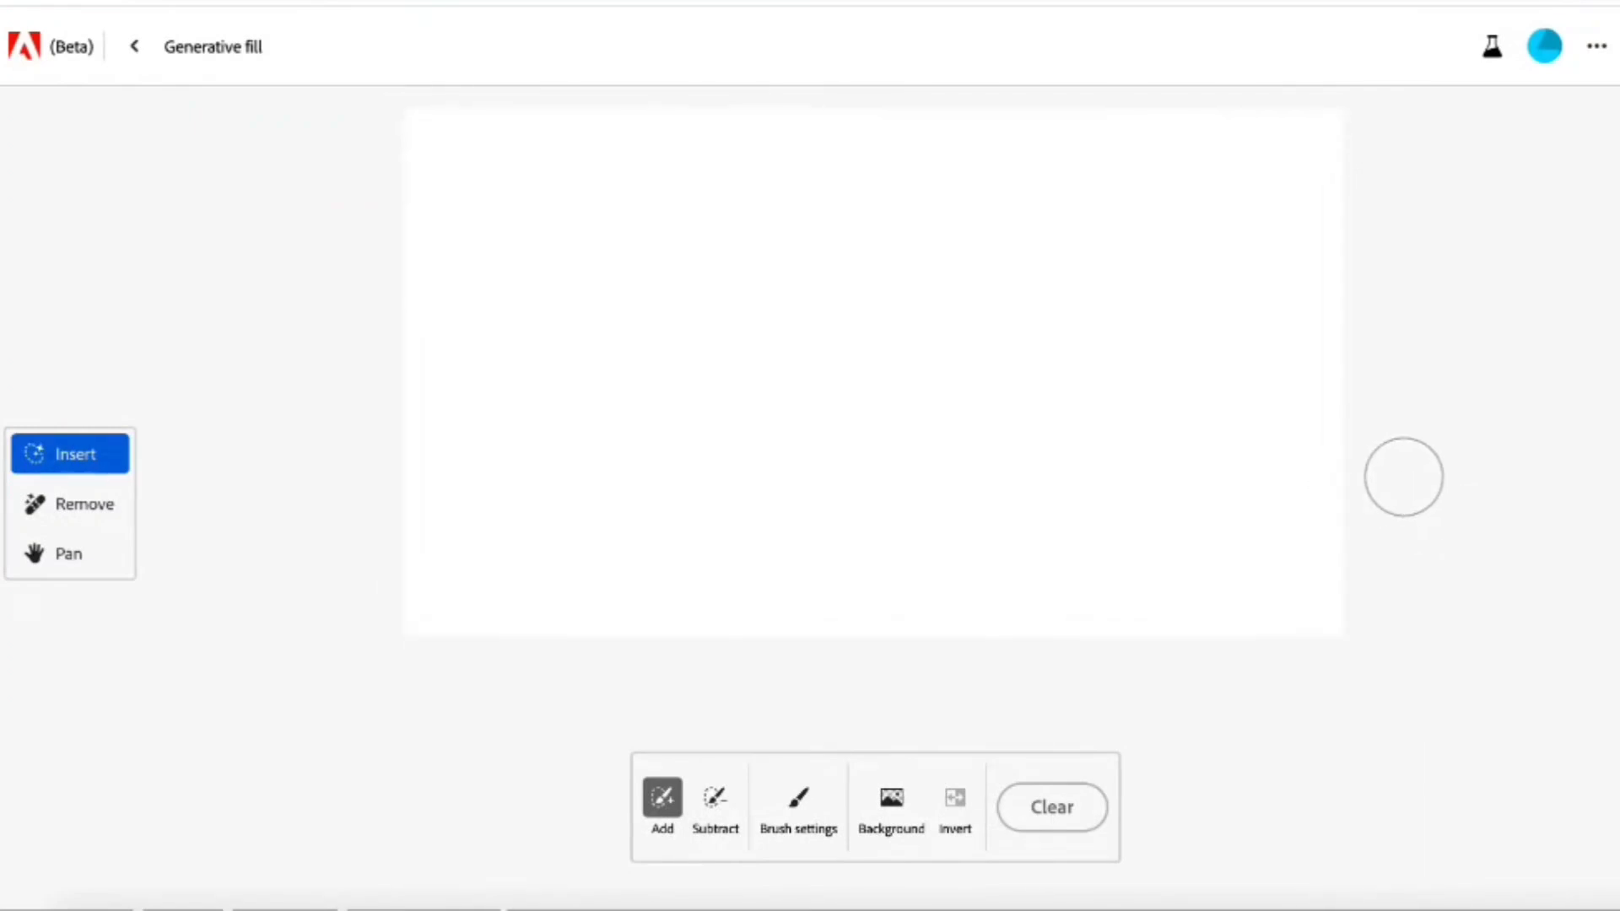
mouse_move(1406, 394)
left_mouse_down()
mouse_move(1027, 376)
mouse_move(497, 384)
mouse_move(359, 445)
mouse_move(1140, 480)
mouse_move(1216, 443)
mouse_move(441, 439)
mouse_move(1143, 548)
left_mouse_up()
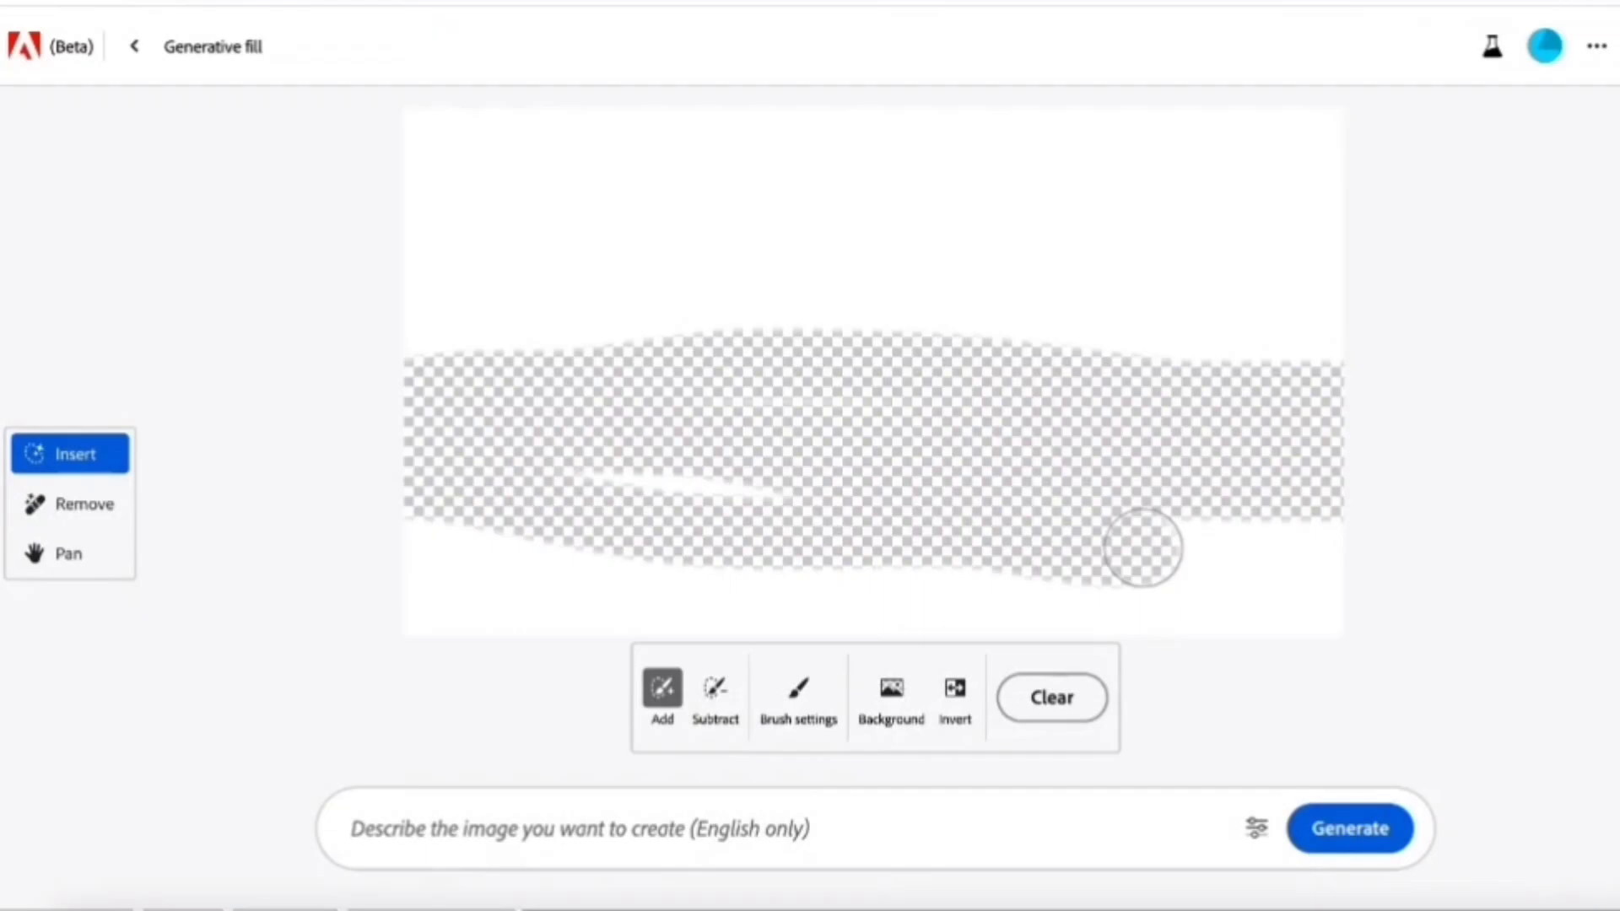
mouse_move(1143, 549)
left_mouse_down()
mouse_move(1349, 500)
mouse_move(1319, 650)
left_mouse_up()
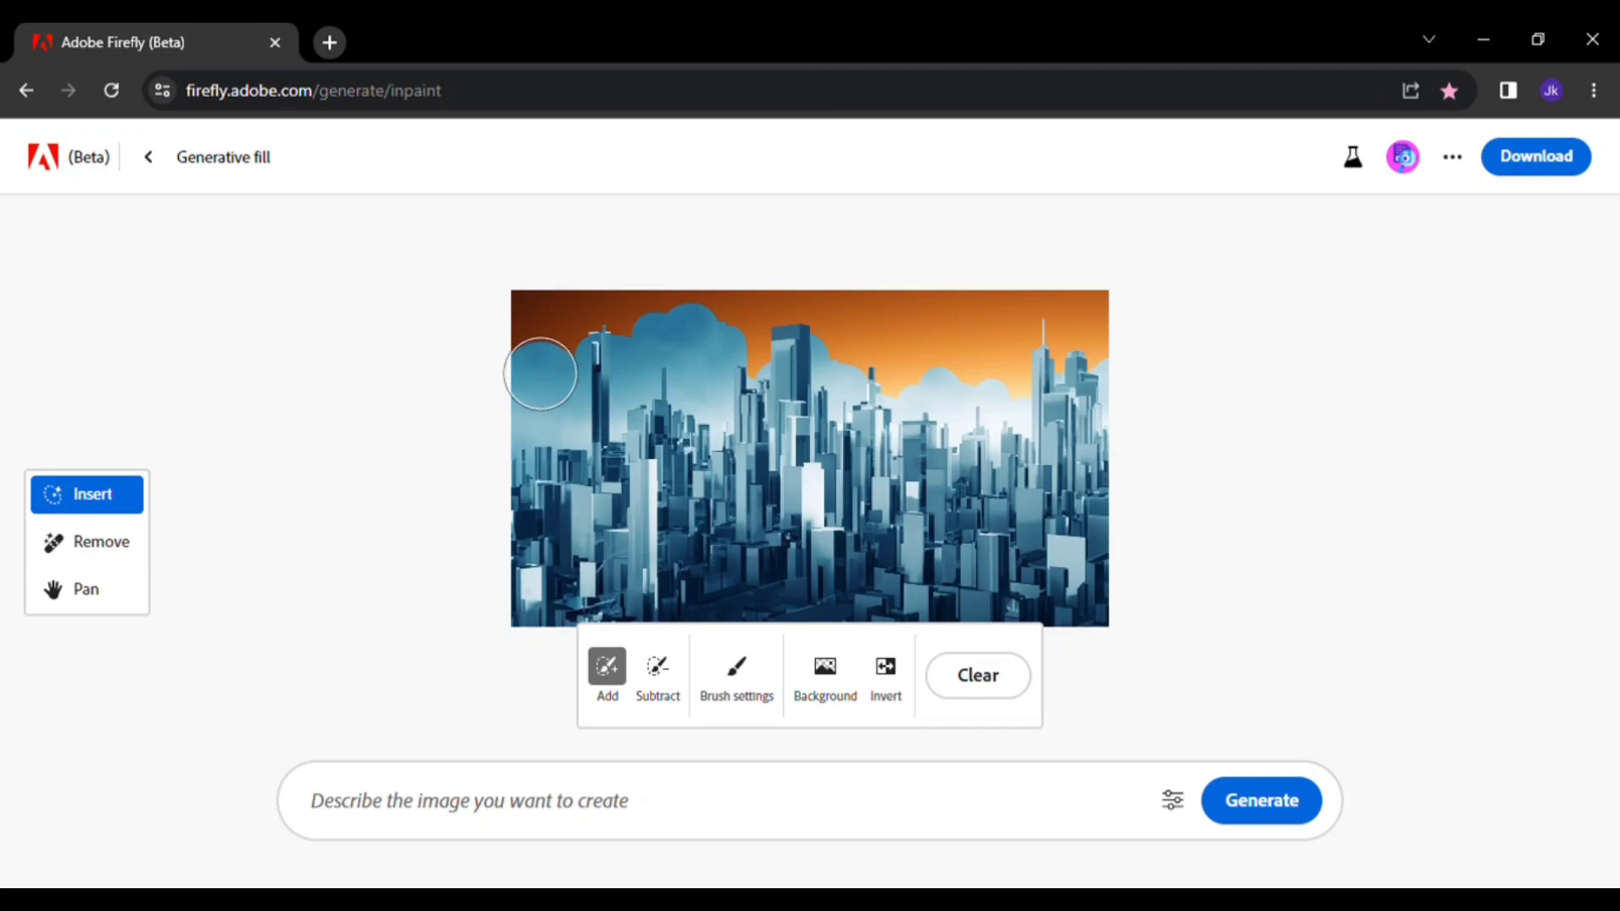
- Mask the left edge of the city image and generate a mountain there with the prompt 'mountain'
mouse_move(535, 372)
left_mouse_down()
mouse_move(560, 481)
mouse_move(543, 643)
mouse_move(548, 366)
mouse_move(498, 333)
left_mouse_up()
left_click(549, 813)
type("mountai")
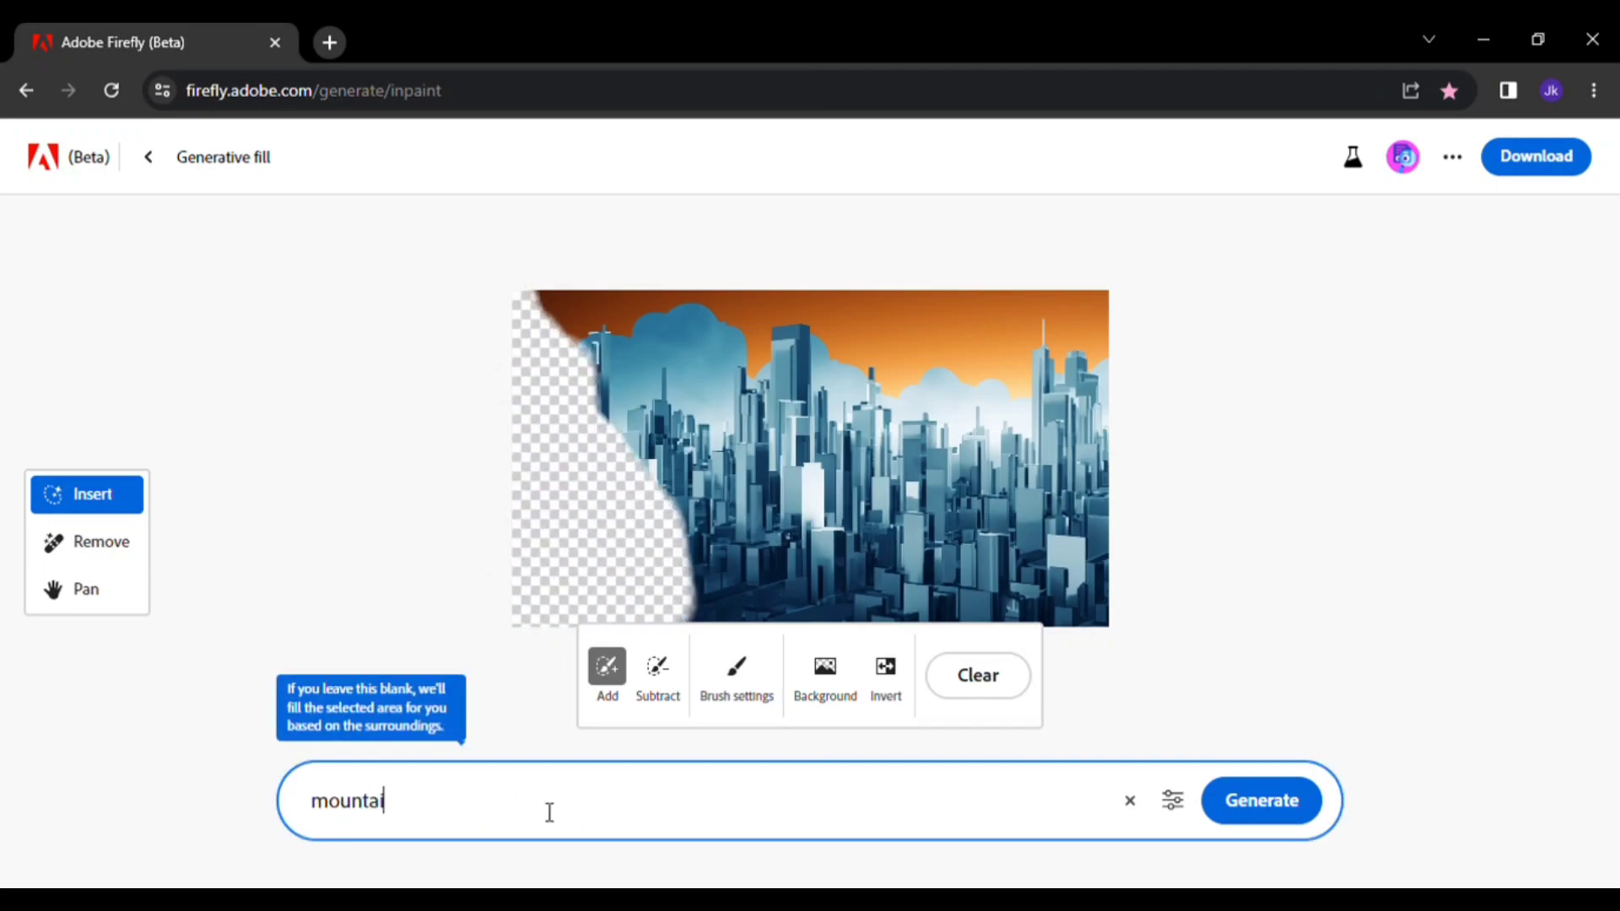
type("n")
key("Return")
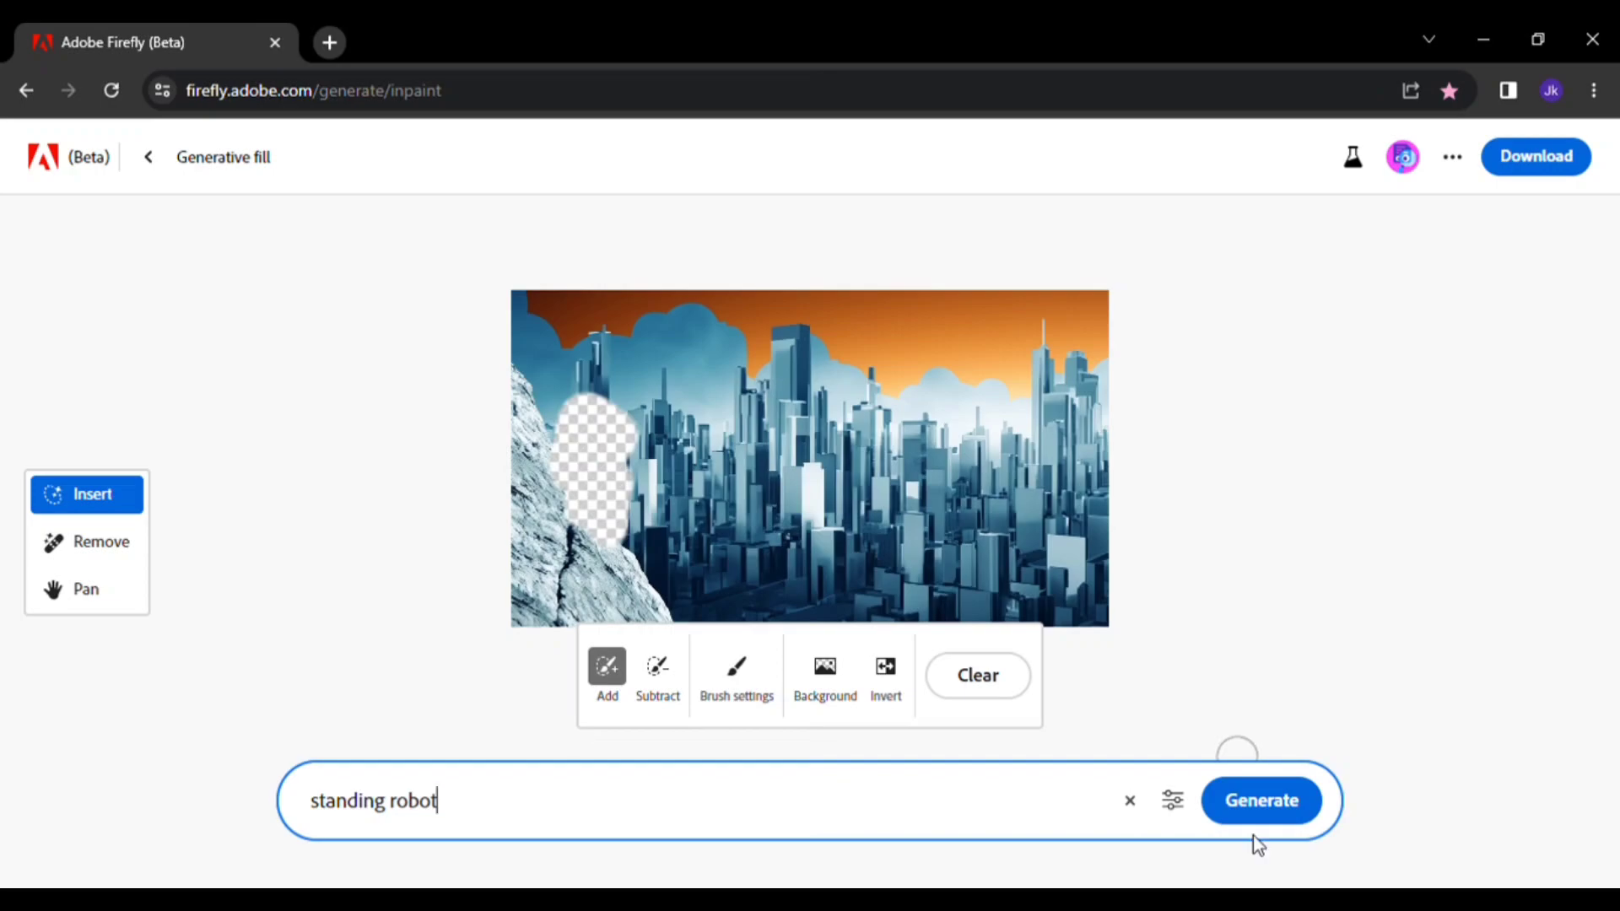
- Generate a 'standing robot' on the mountain slope and keep the result
left_click(1257, 810)
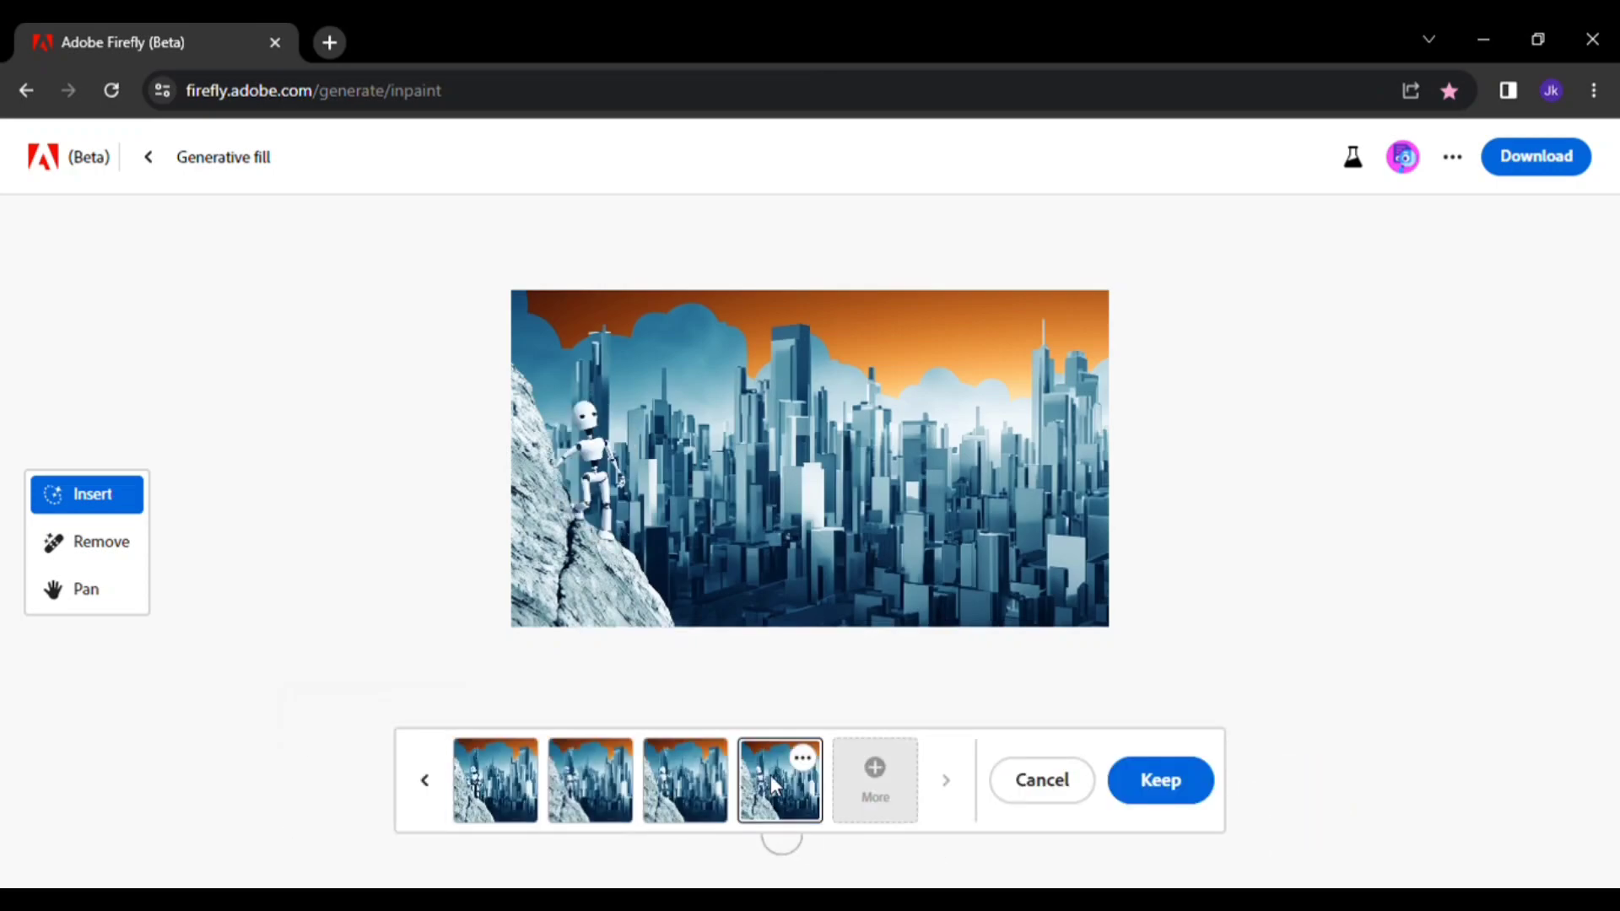
left_click(1161, 780)
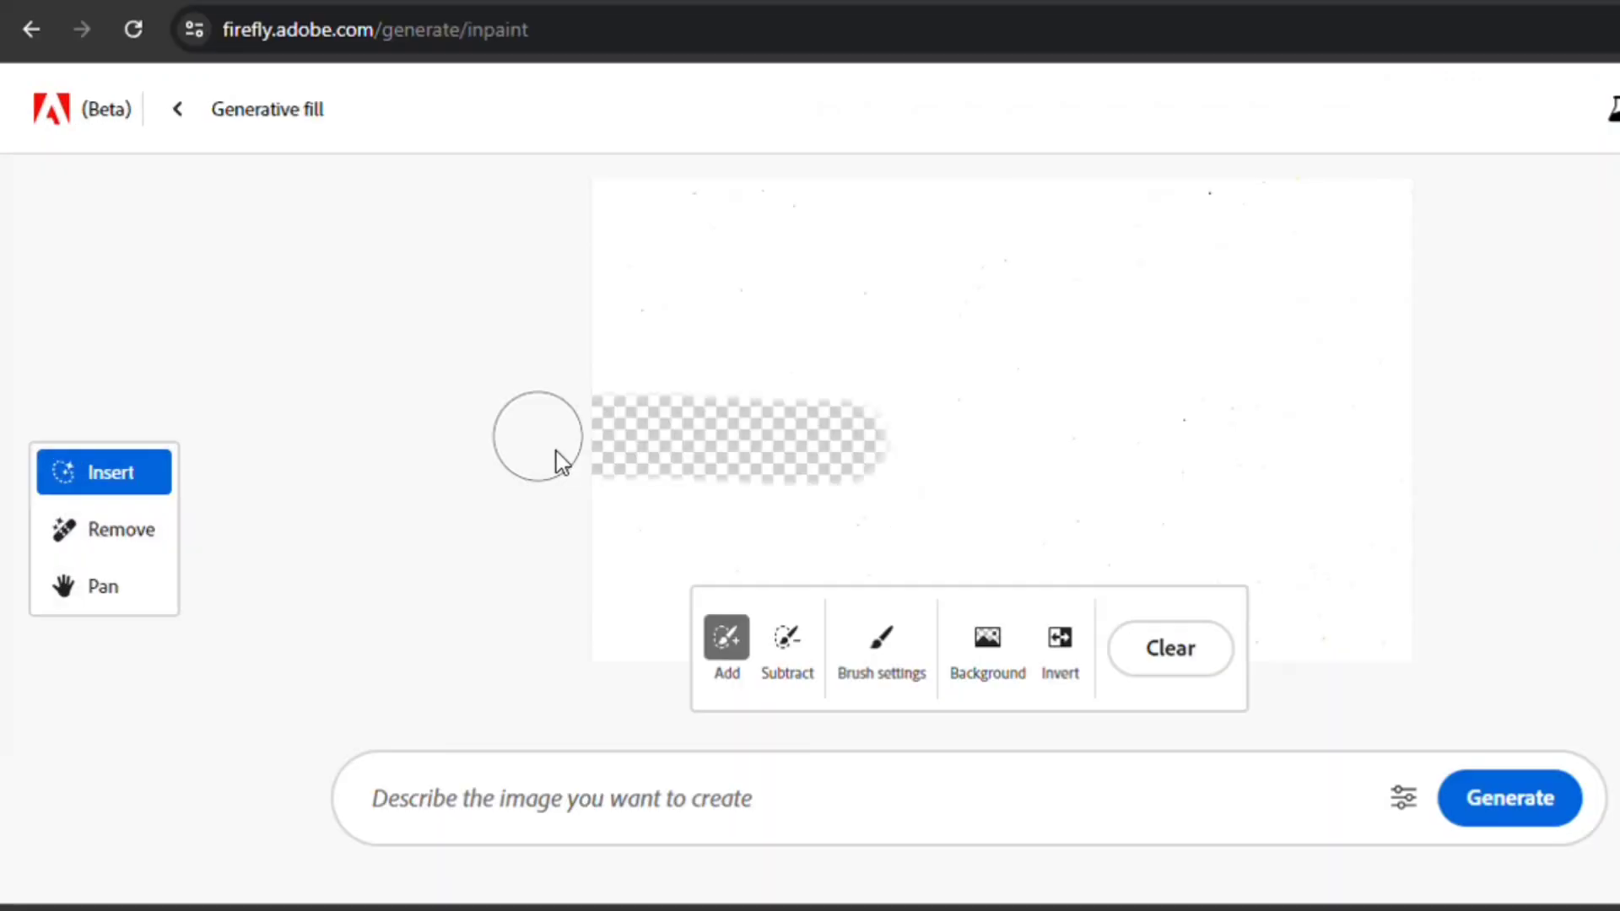
- On a new blank canvas, mask the lower half and start a prompt beginning 'a gaint'
mouse_move(636, 444)
left_mouse_down()
mouse_move(869, 427)
mouse_move(1417, 454)
mouse_move(1357, 631)
mouse_move(1275, 479)
mouse_move(609, 515)
mouse_move(649, 693)
mouse_move(659, 602)
mouse_move(1009, 623)
mouse_move(1365, 602)
mouse_move(1093, 614)
mouse_move(1343, 541)
mouse_move(1379, 482)
mouse_move(1308, 428)
mouse_move(971, 427)
mouse_move(840, 552)
mouse_move(1135, 465)
mouse_move(1380, 445)
mouse_move(1208, 412)
mouse_move(997, 404)
mouse_move(694, 434)
mouse_move(612, 474)
mouse_move(626, 433)
mouse_move(808, 409)
mouse_move(1442, 402)
left_mouse_up()
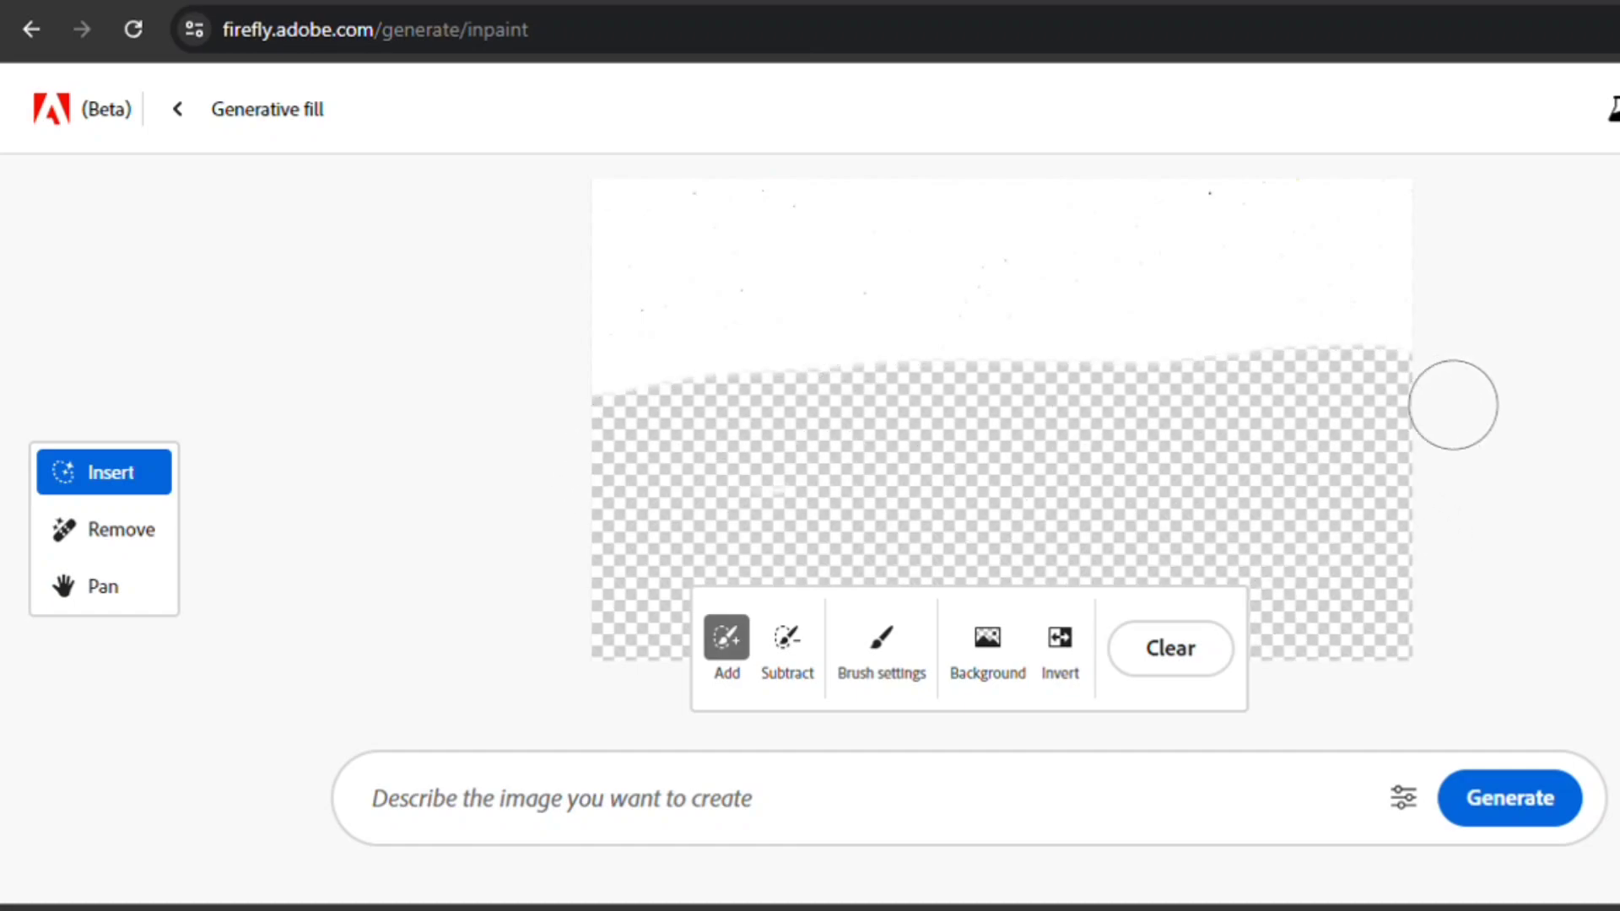
left_click(617, 818)
type("a gaint")
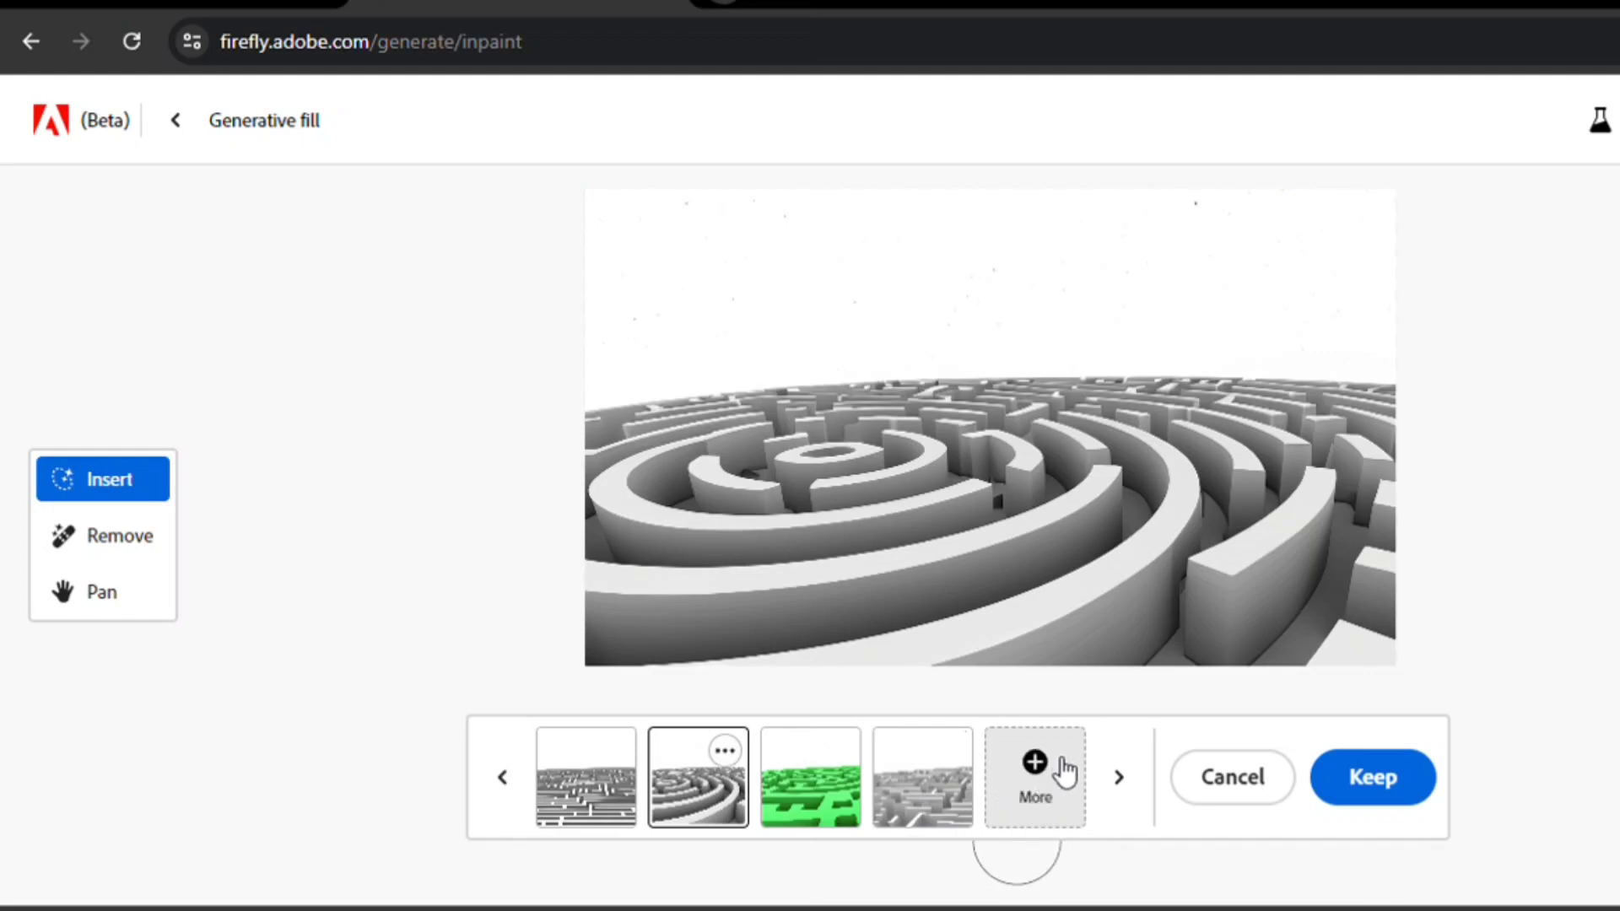
- Compare the generated maze variations and keep the circular maze
left_click(1045, 797)
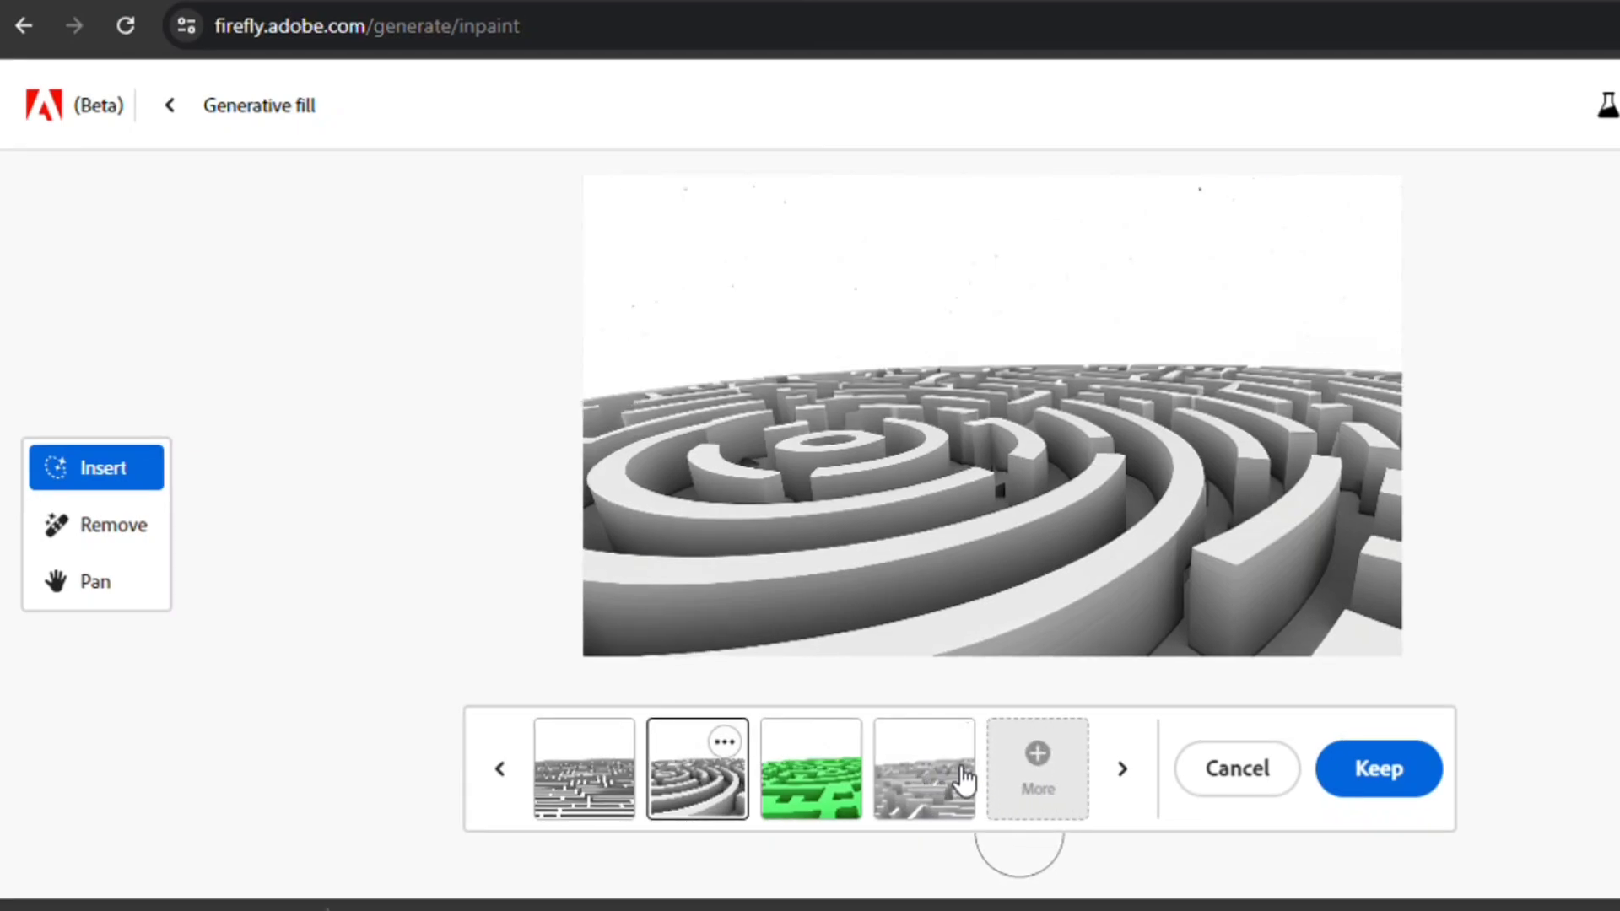
left_click(919, 763)
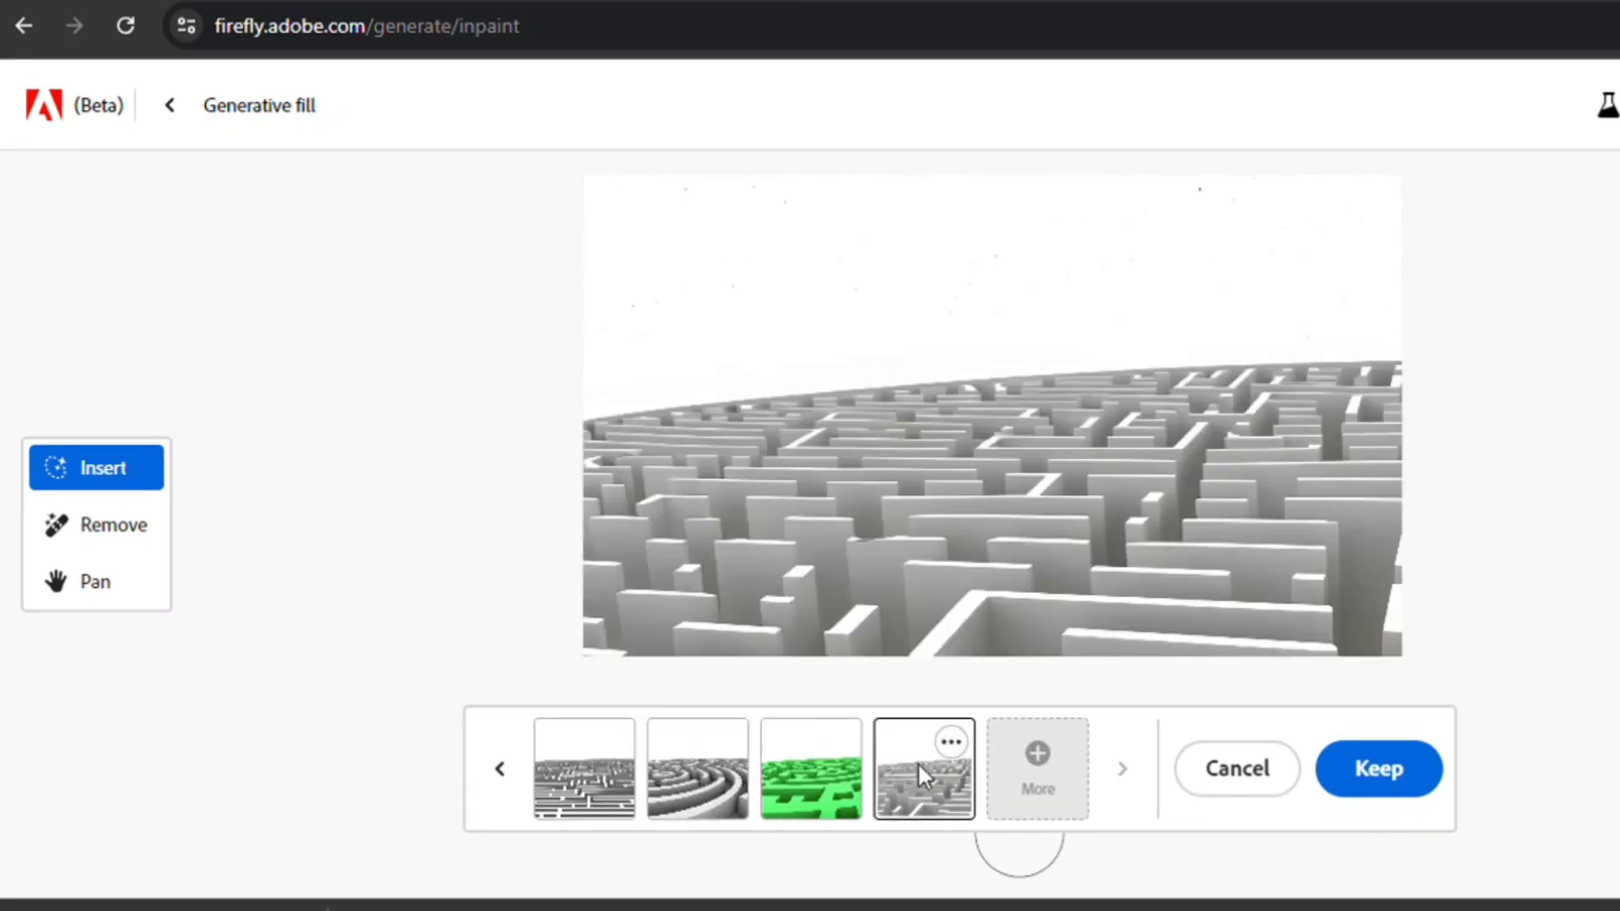
left_click(699, 752)
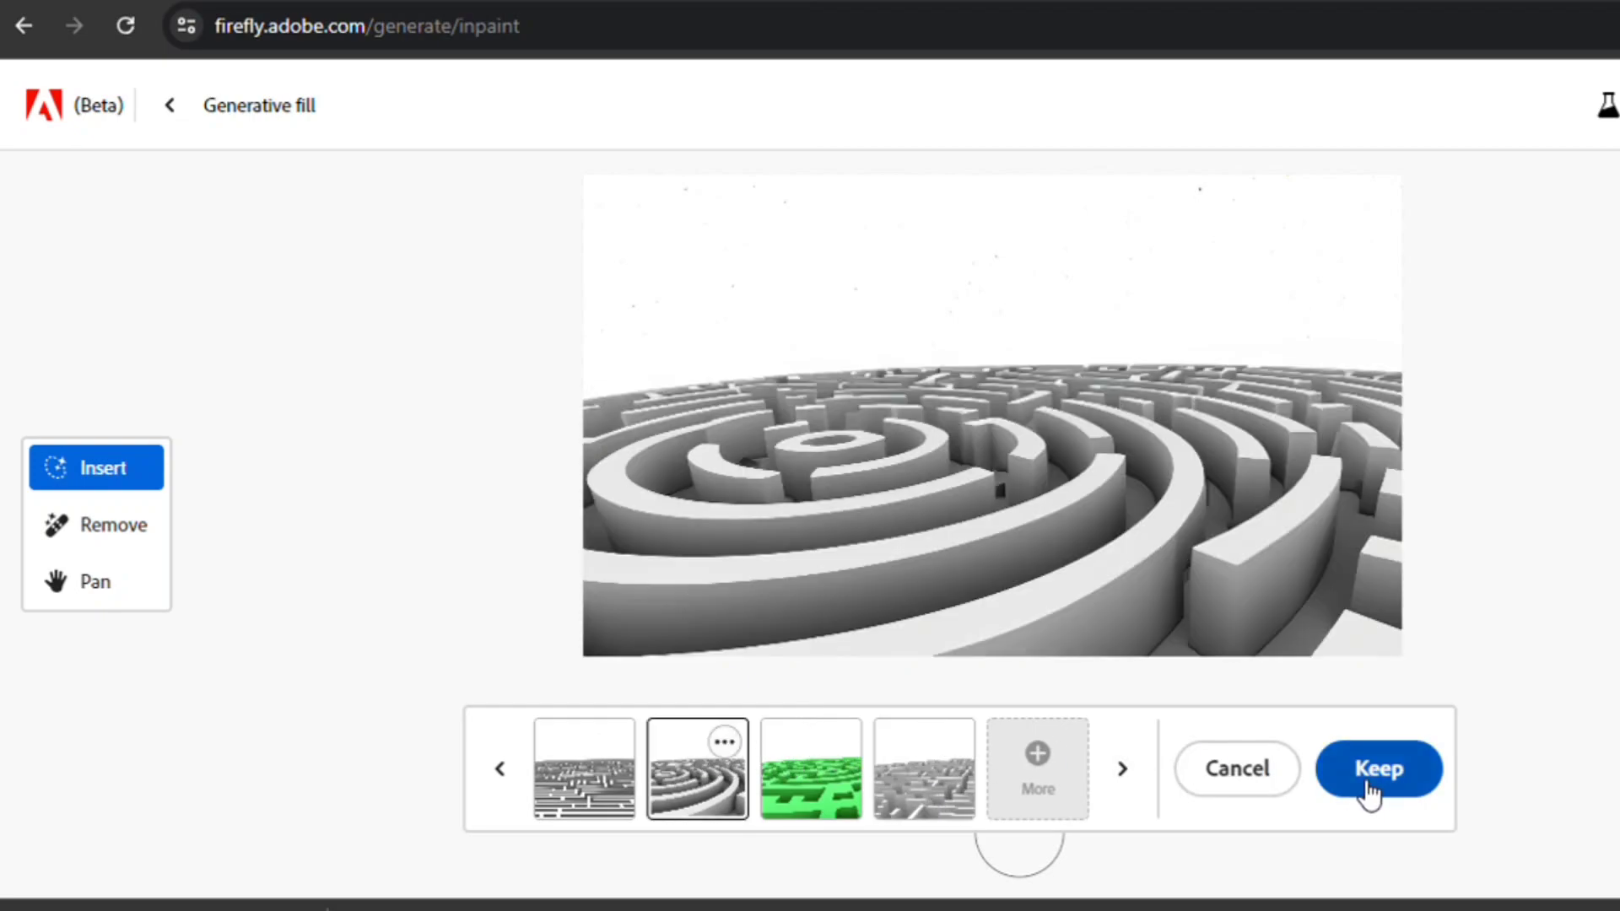
left_click(1383, 793)
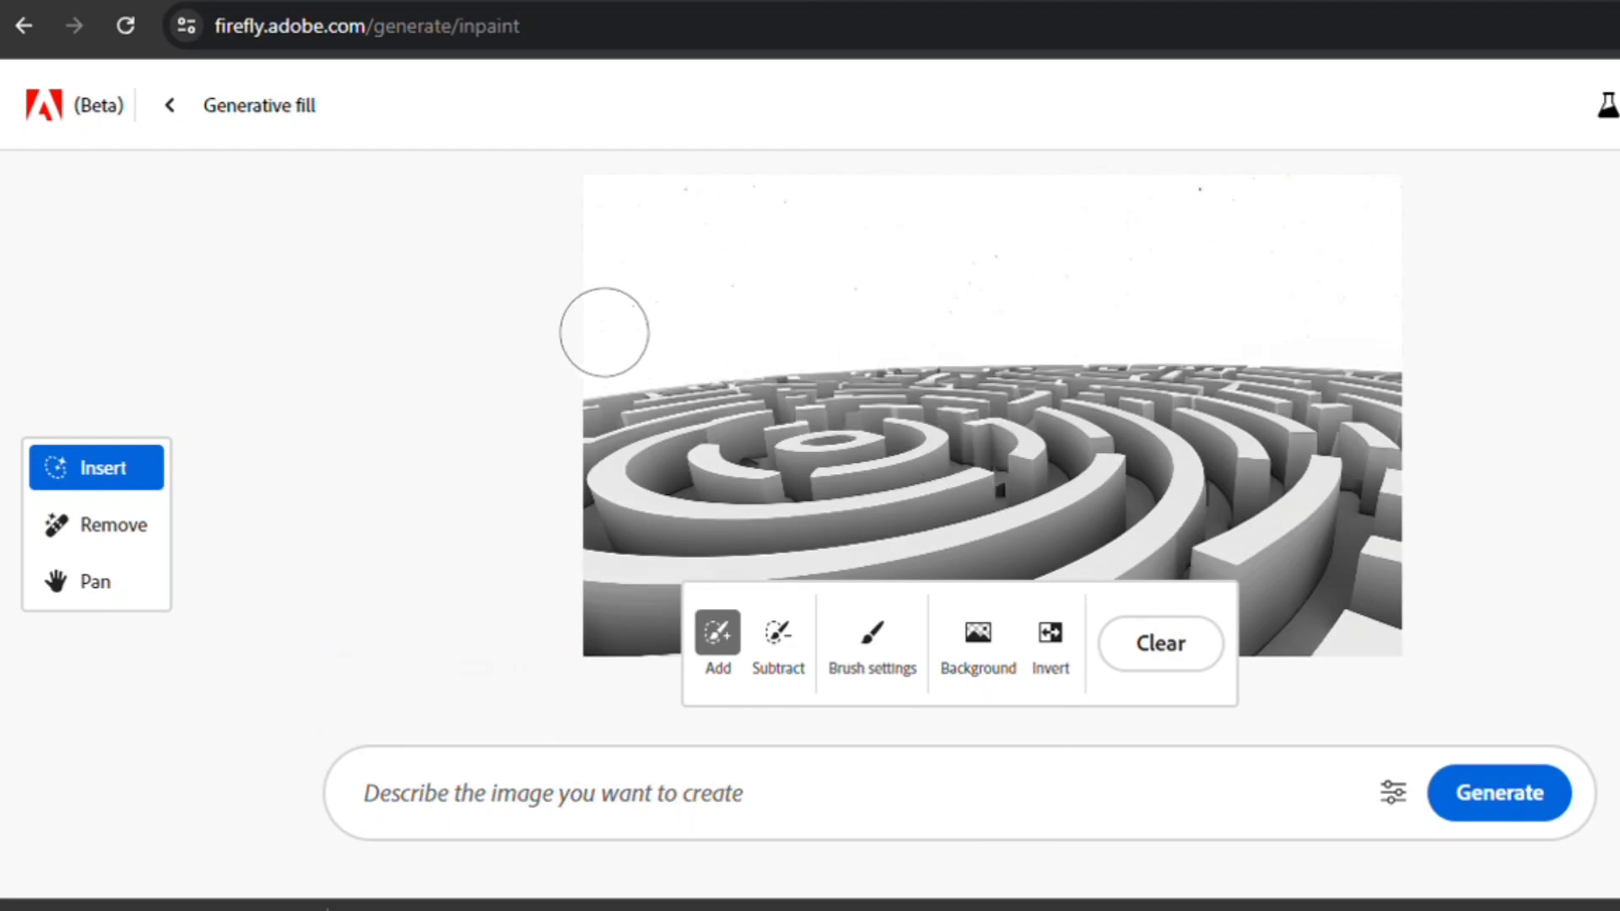
- Mask the white sky above the maze and generate it with the prompt 'beautifule blue sky'
mouse_move(577, 345)
left_mouse_down()
mouse_move(958, 304)
mouse_move(1491, 322)
mouse_move(1111, 202)
mouse_move(567, 214)
mouse_move(623, 288)
mouse_move(904, 235)
mouse_move(1486, 294)
mouse_move(1418, 277)
mouse_move(1015, 331)
mouse_move(693, 350)
left_mouse_up()
left_click(571, 834)
type("beautifule blue sk")
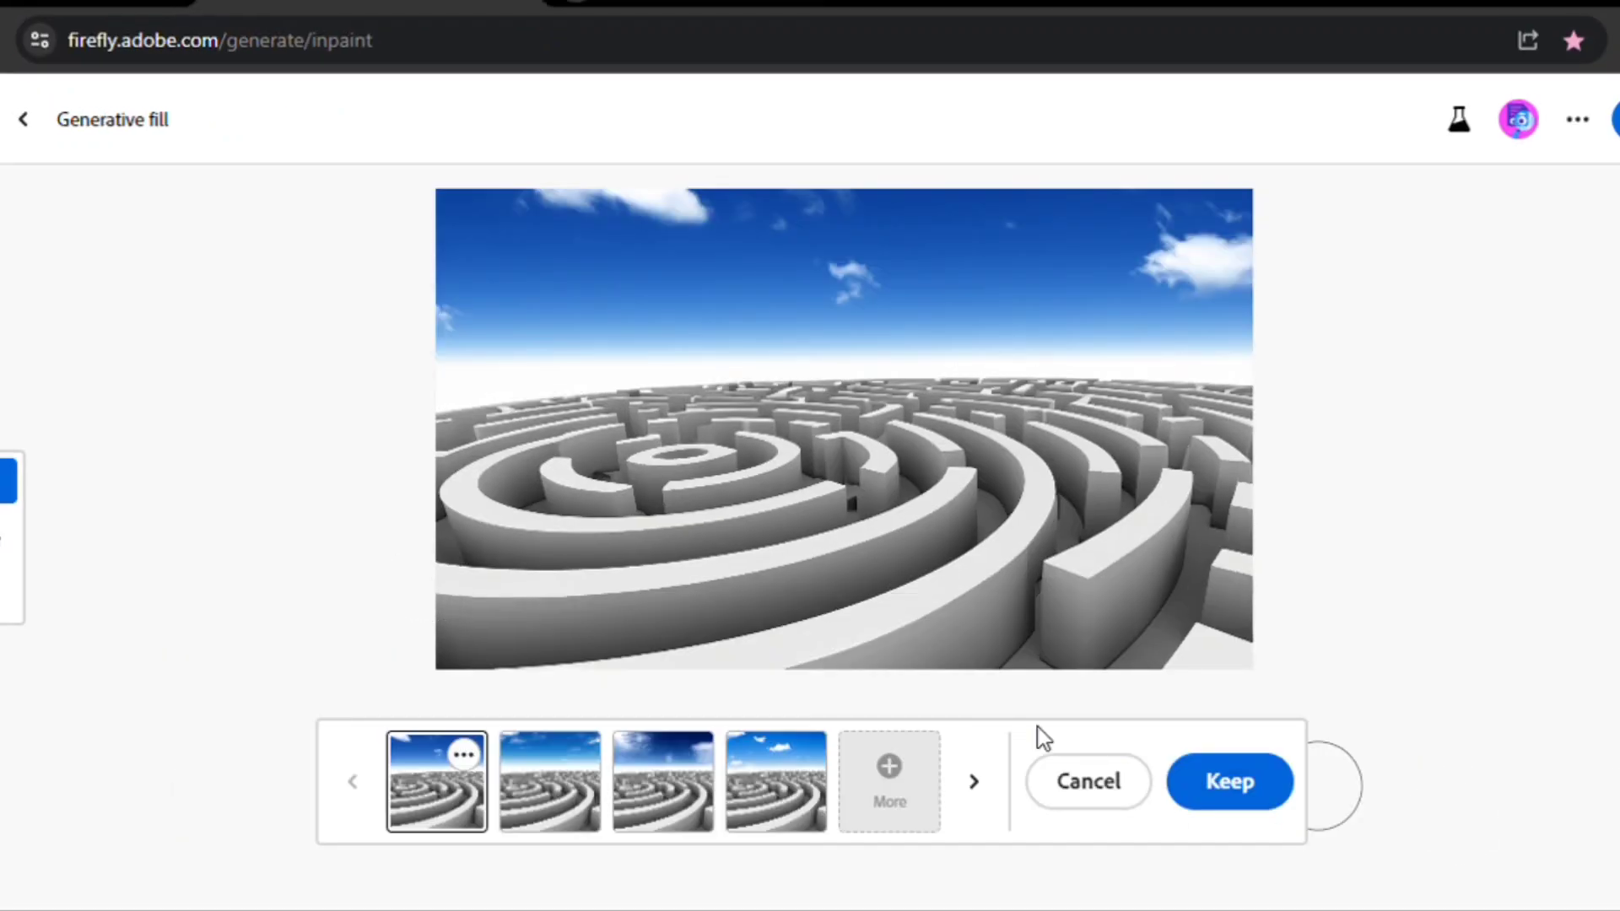
left_click(1443, 790)
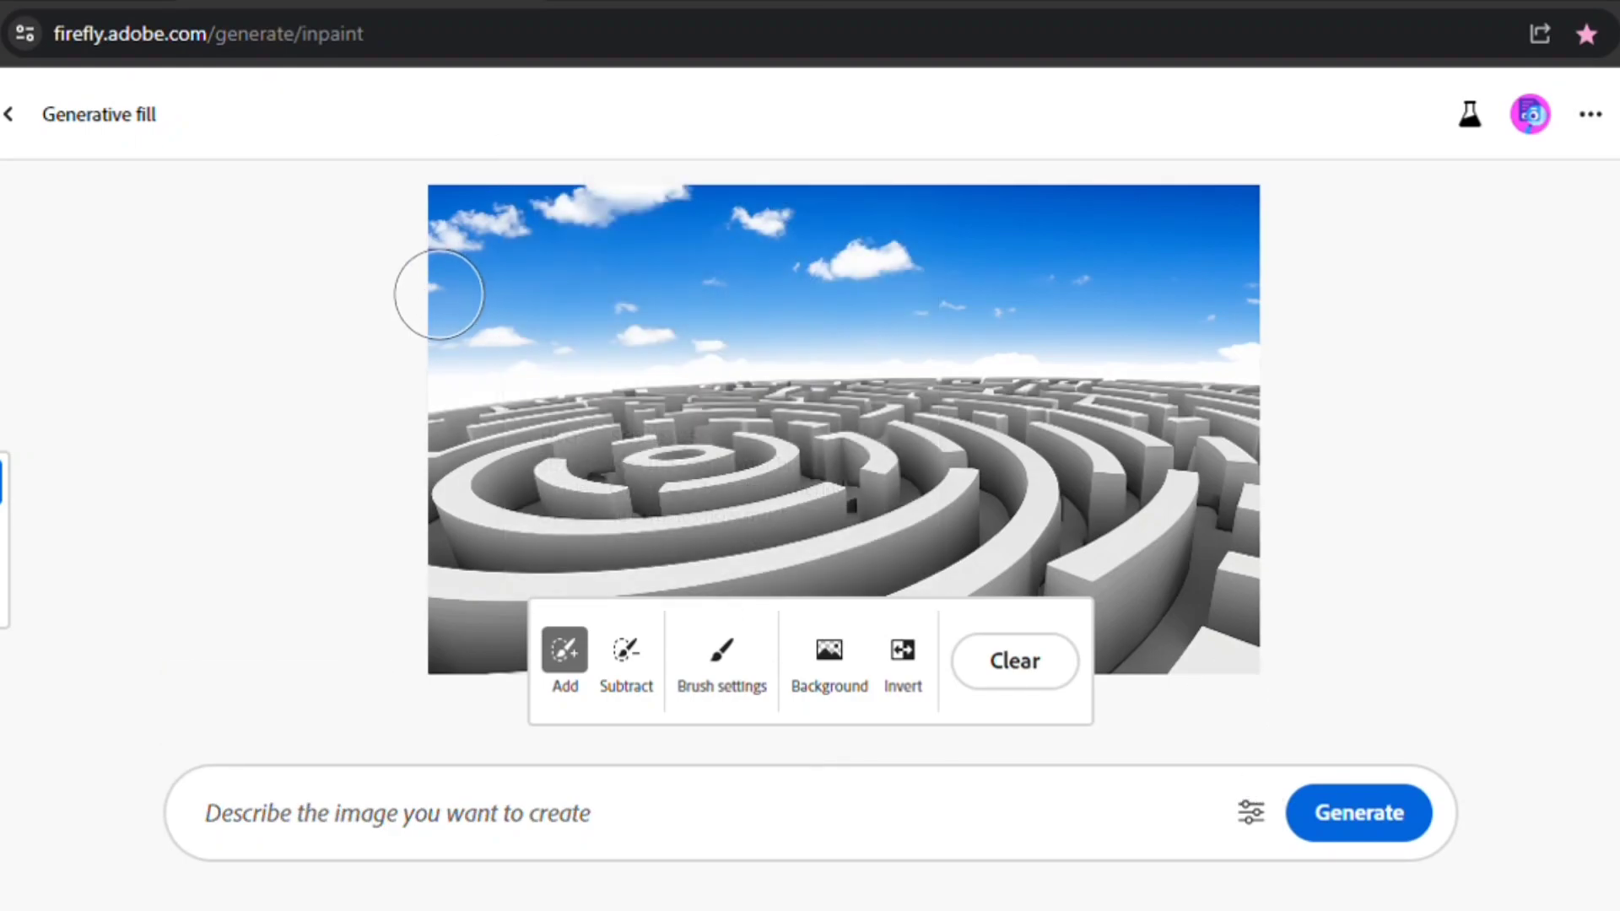
- Mask a strip along the left edge and generate 'a surprised person looking at camera'
mouse_move(444, 333)
left_mouse_down()
mouse_move(498, 331)
mouse_move(511, 348)
mouse_move(483, 637)
mouse_move(456, 655)
left_mouse_up()
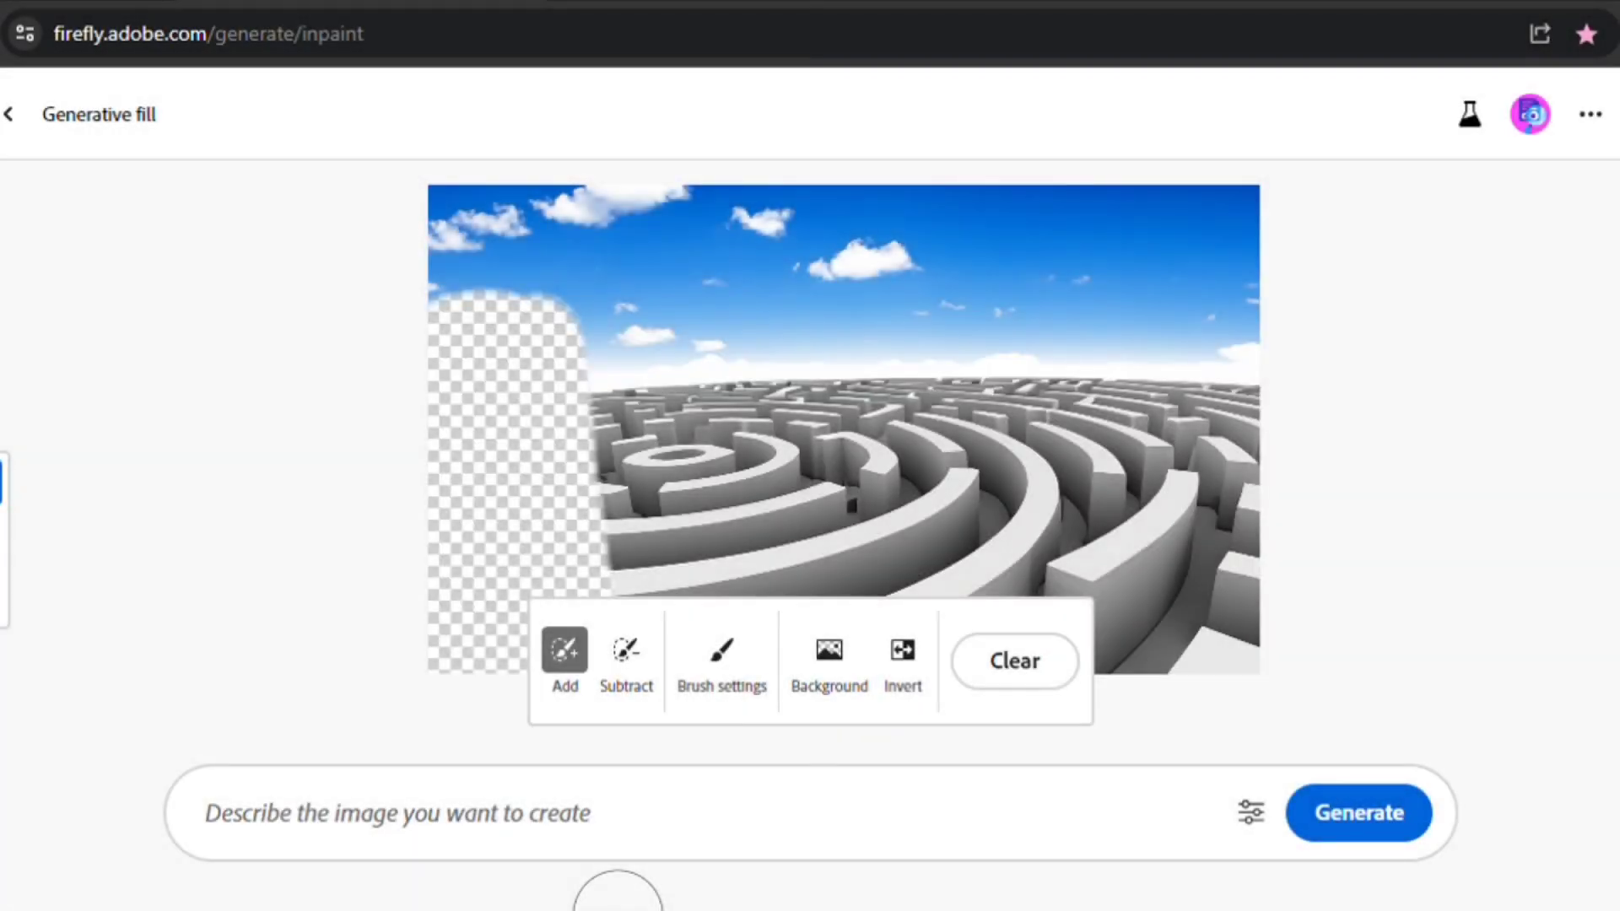
left_click(553, 831)
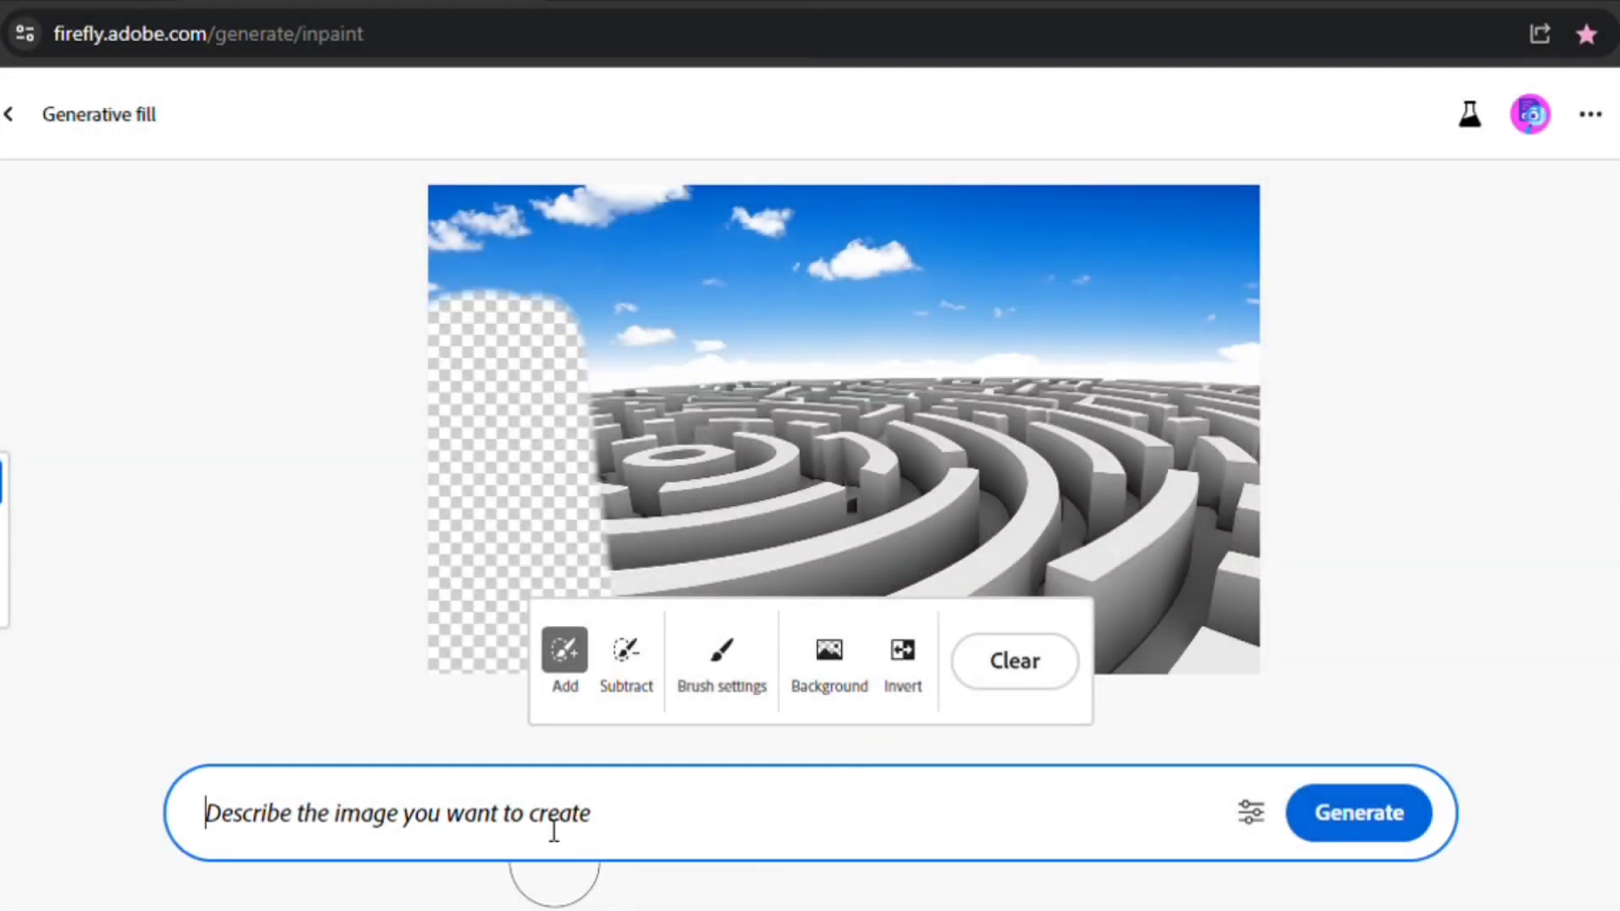
type("a surprised person looking at camera")
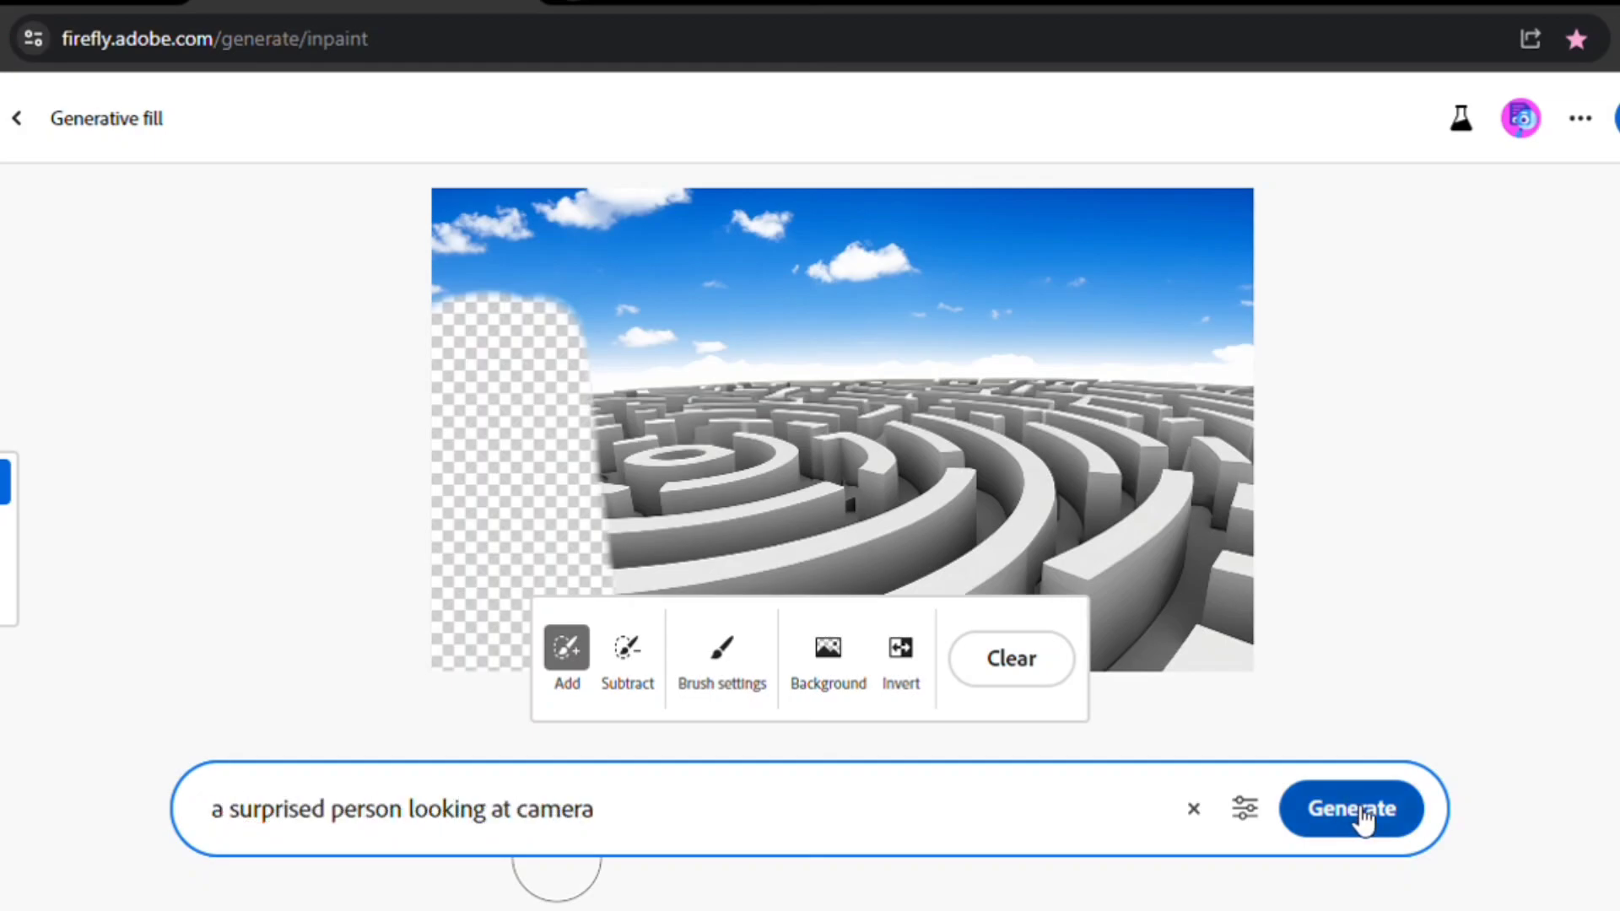
left_click(1354, 808)
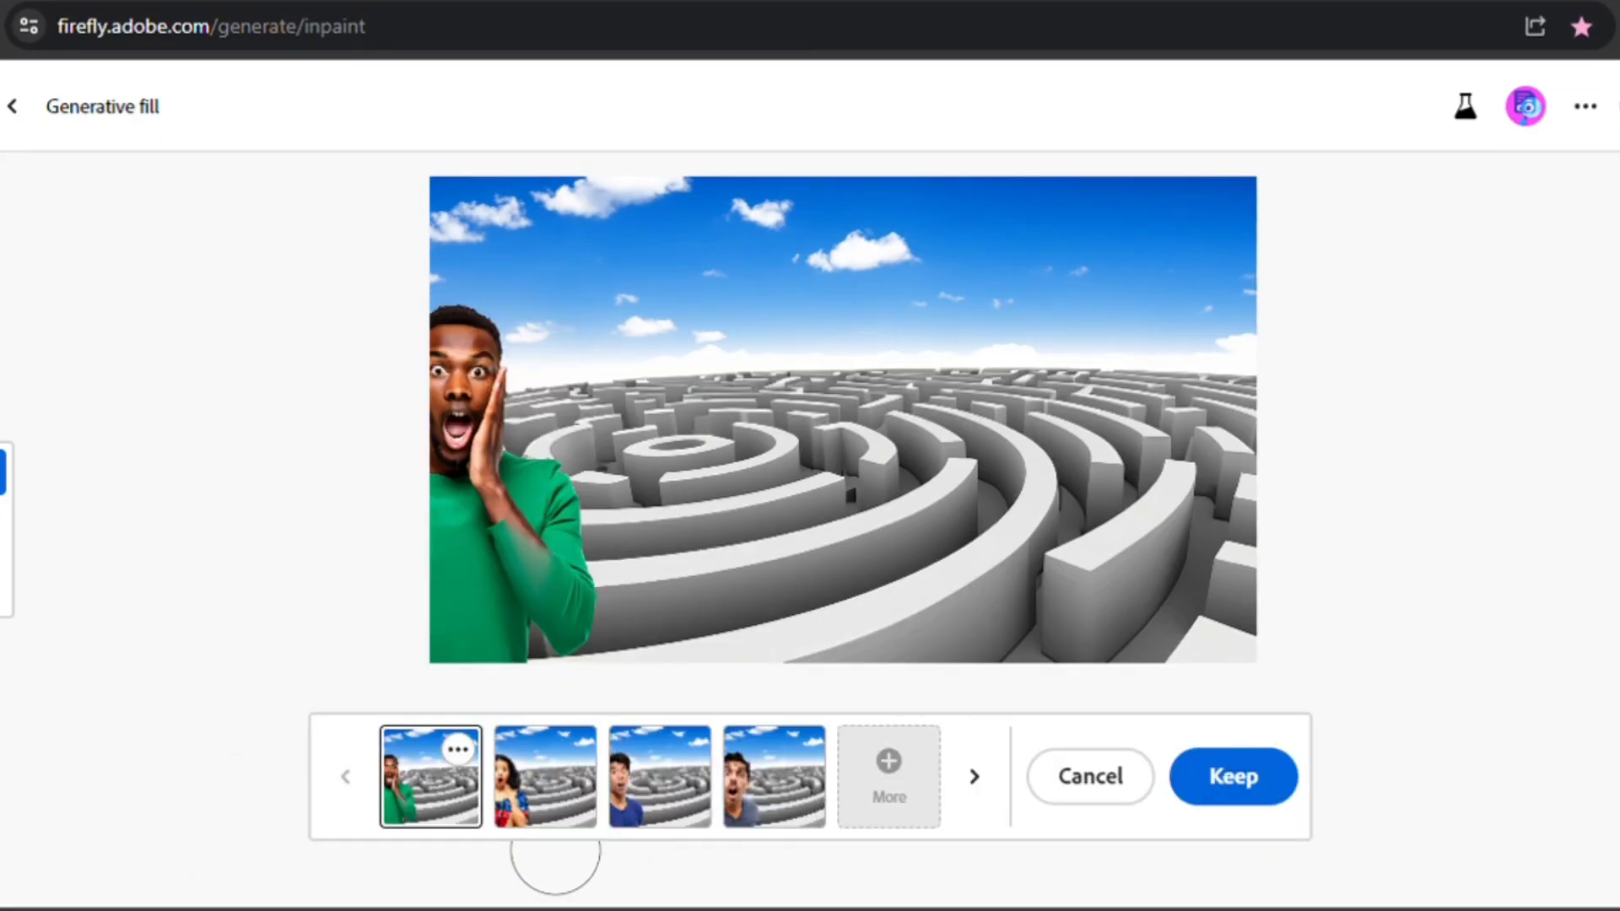
- Browse the surprised-person variations and cancel them
left_click(576, 794)
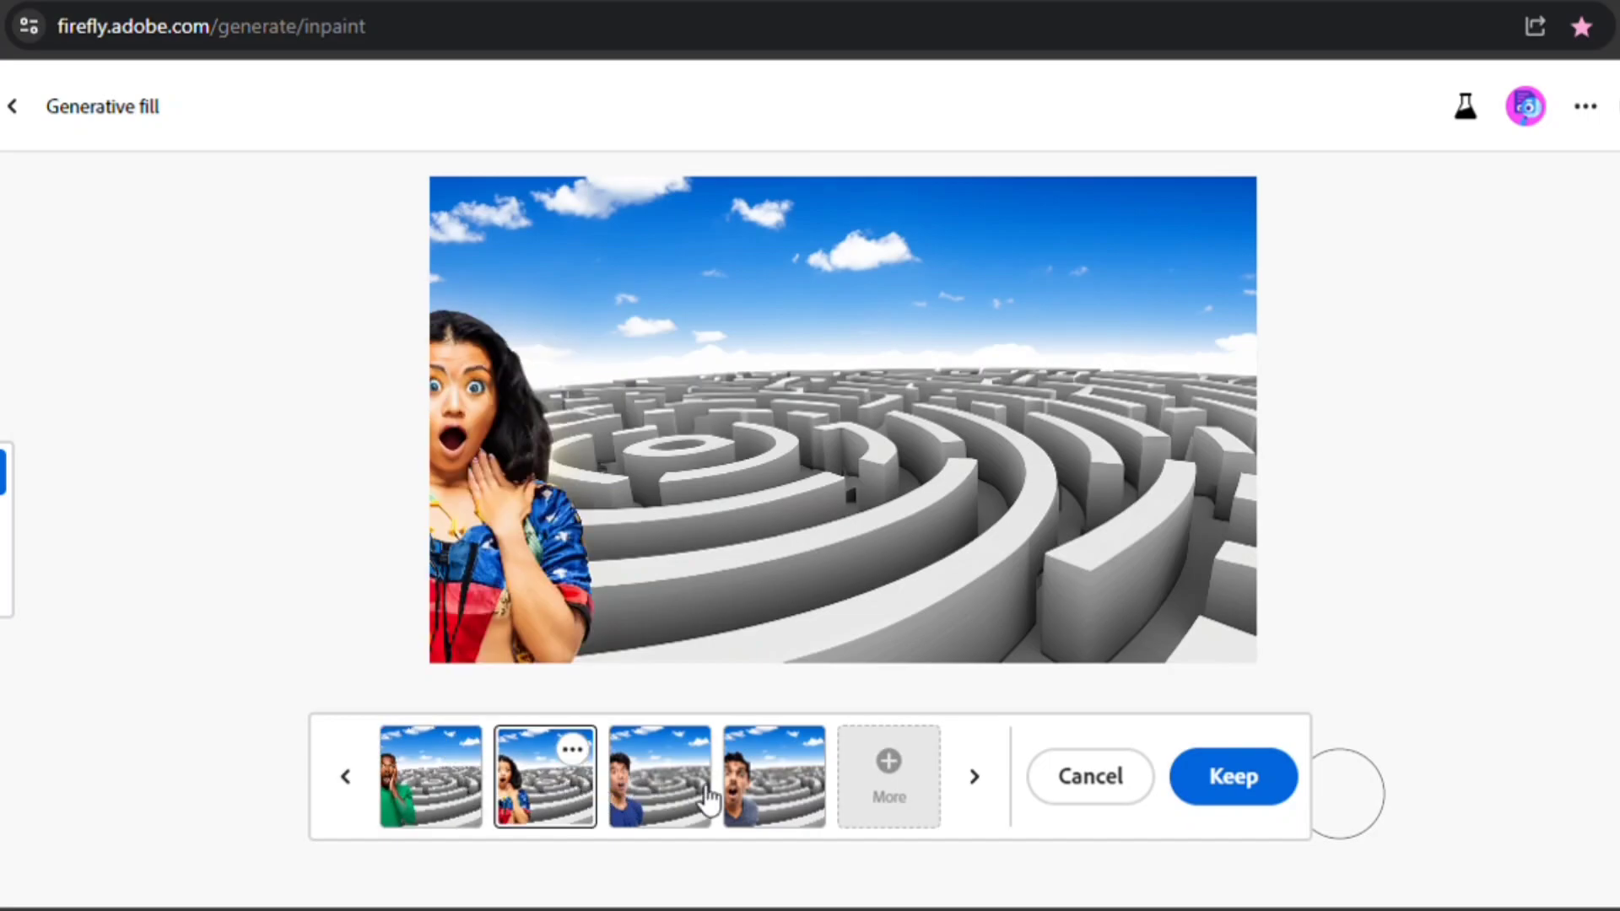
left_click(677, 793)
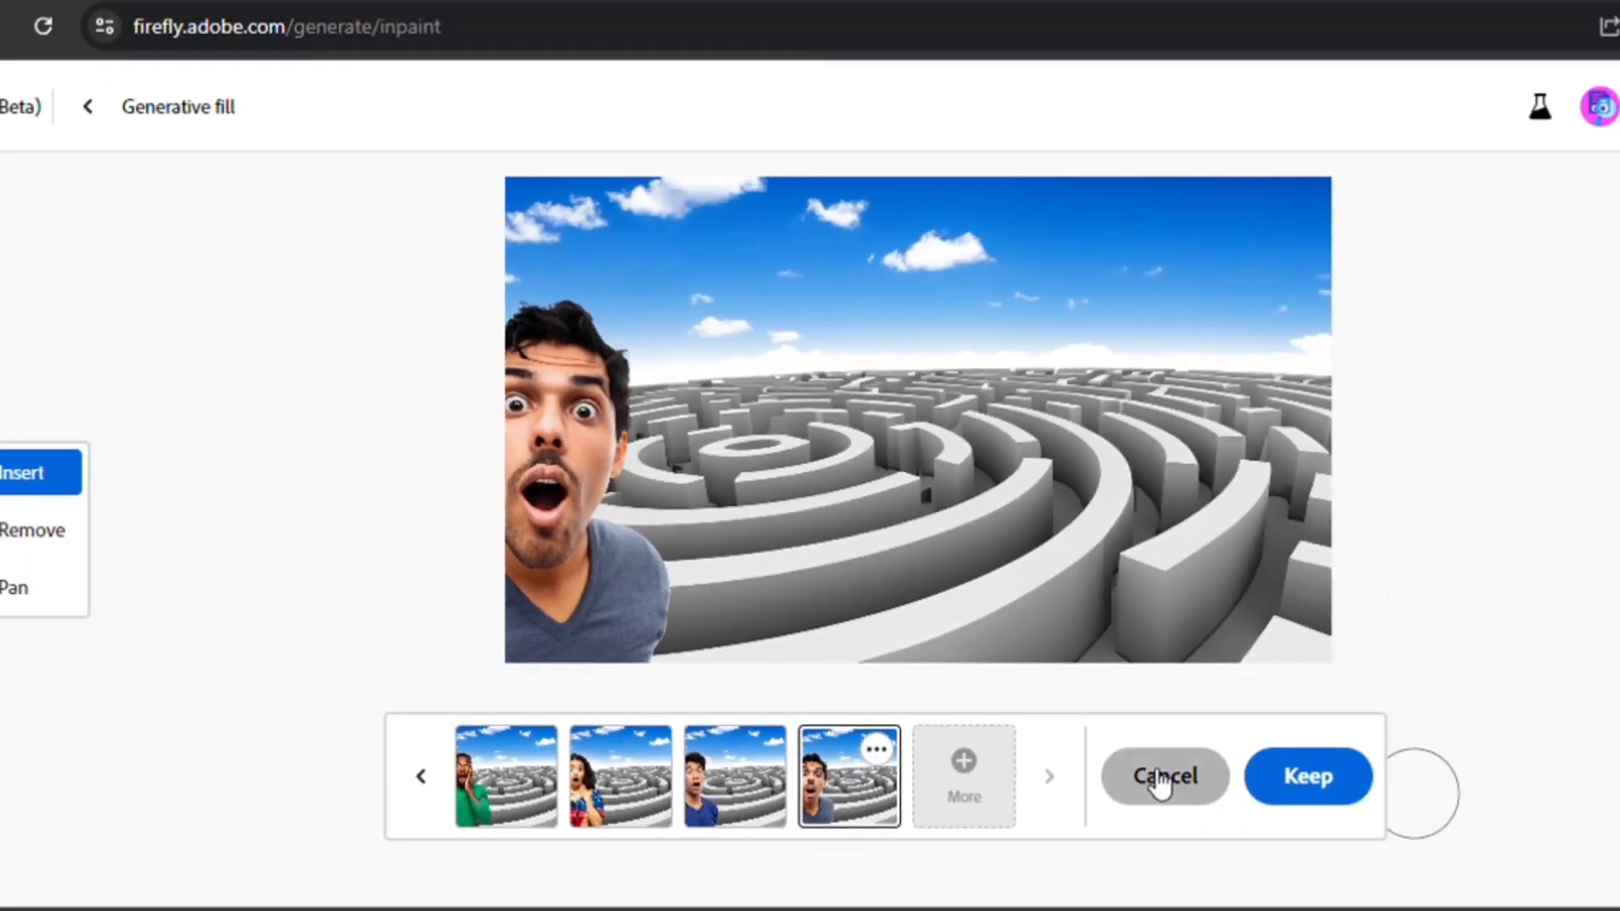
left_click(1161, 778)
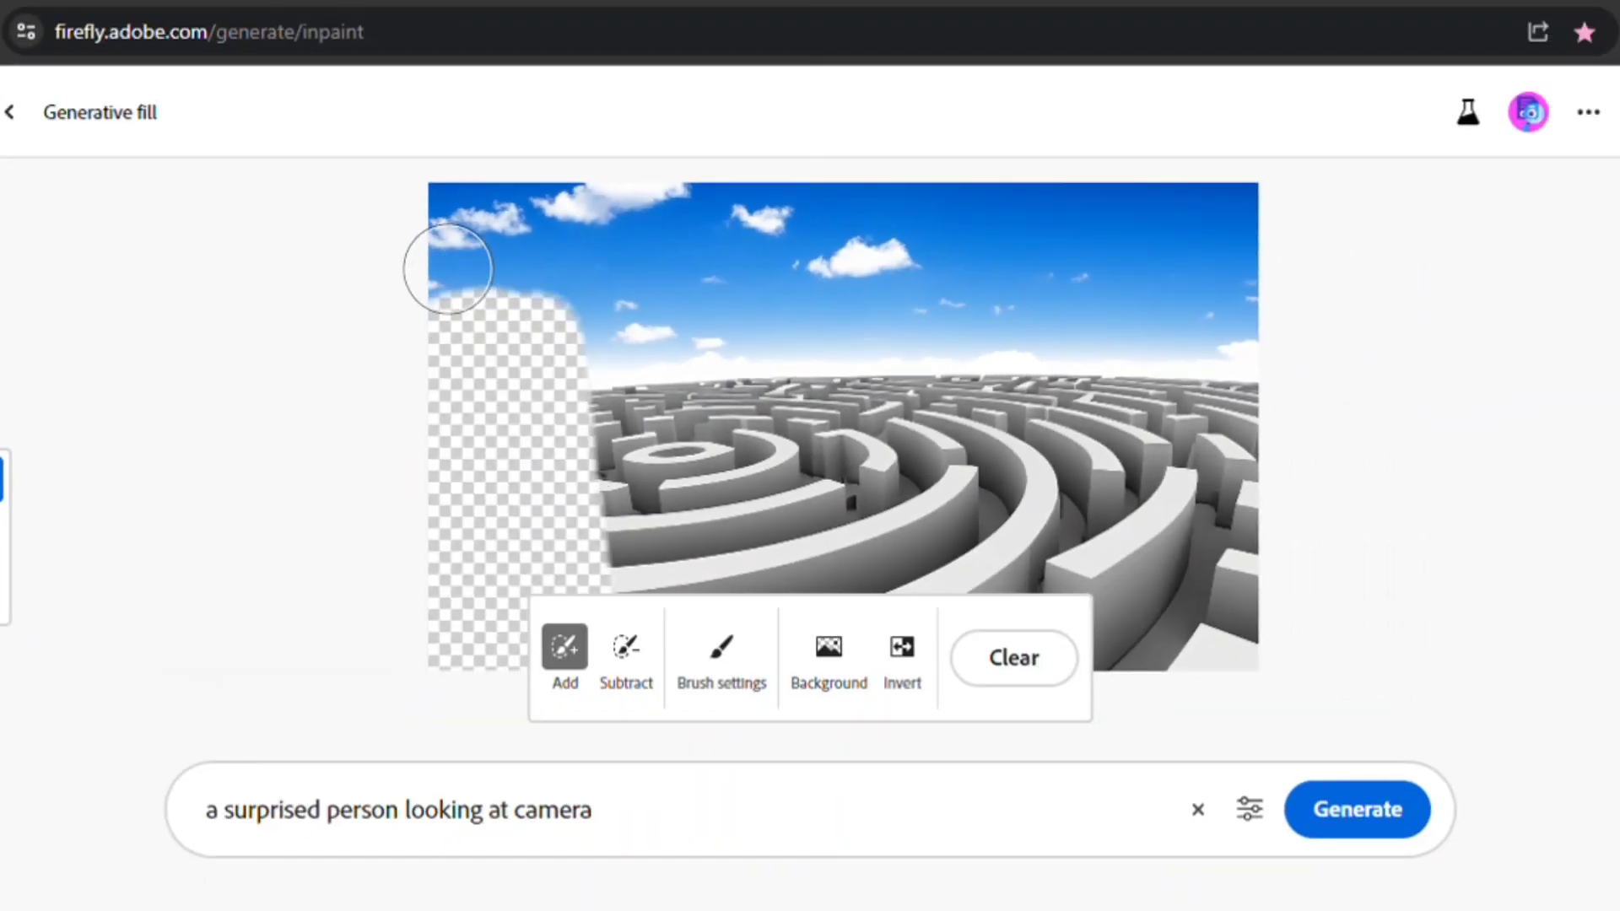
- Enlarge the left mask toward the maze and regenerate with the same prompt
mouse_move(517, 246)
left_mouse_down()
mouse_move(666, 409)
mouse_move(743, 533)
left_mouse_up()
left_click(1353, 823)
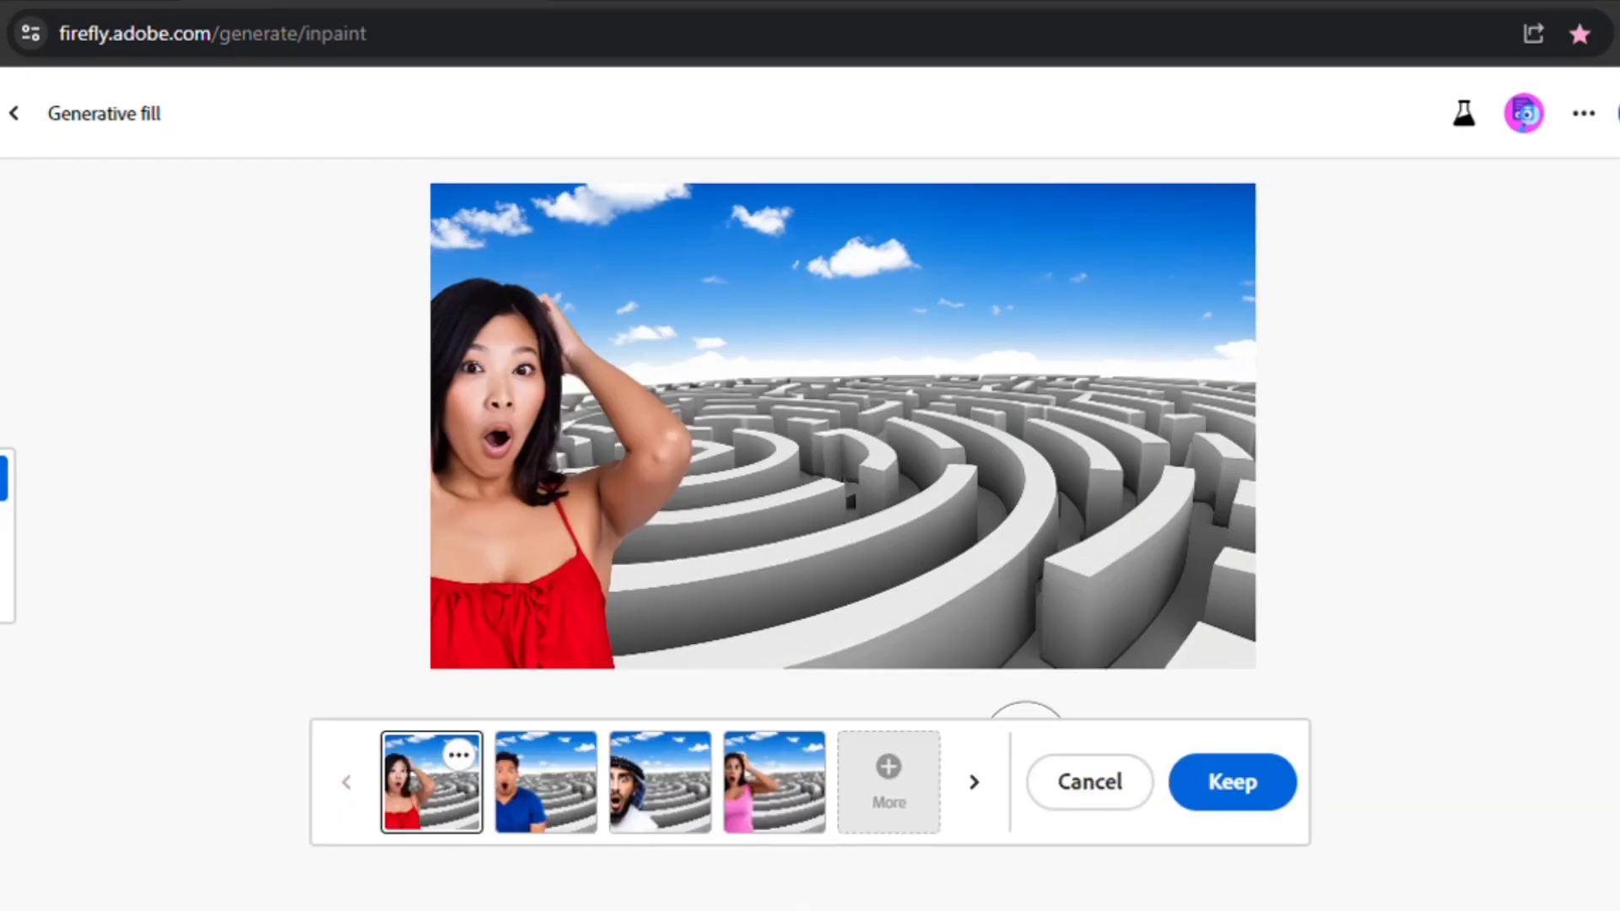
- Browse the new variations and select the woman in the pink top
left_click(529, 771)
left_click(688, 795)
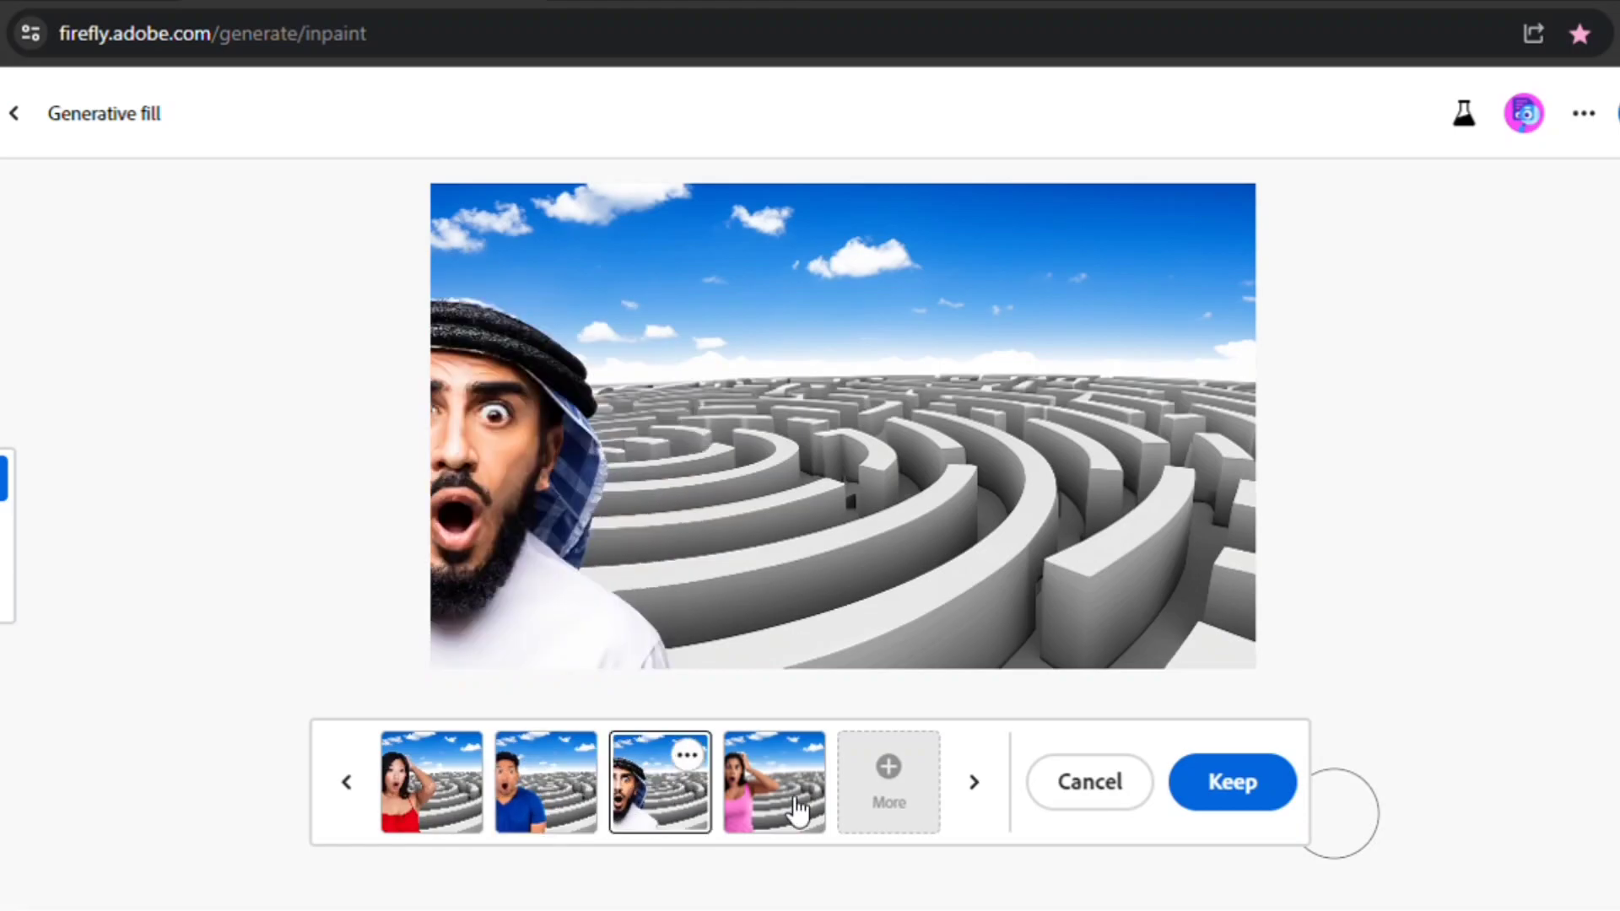
left_click(763, 806)
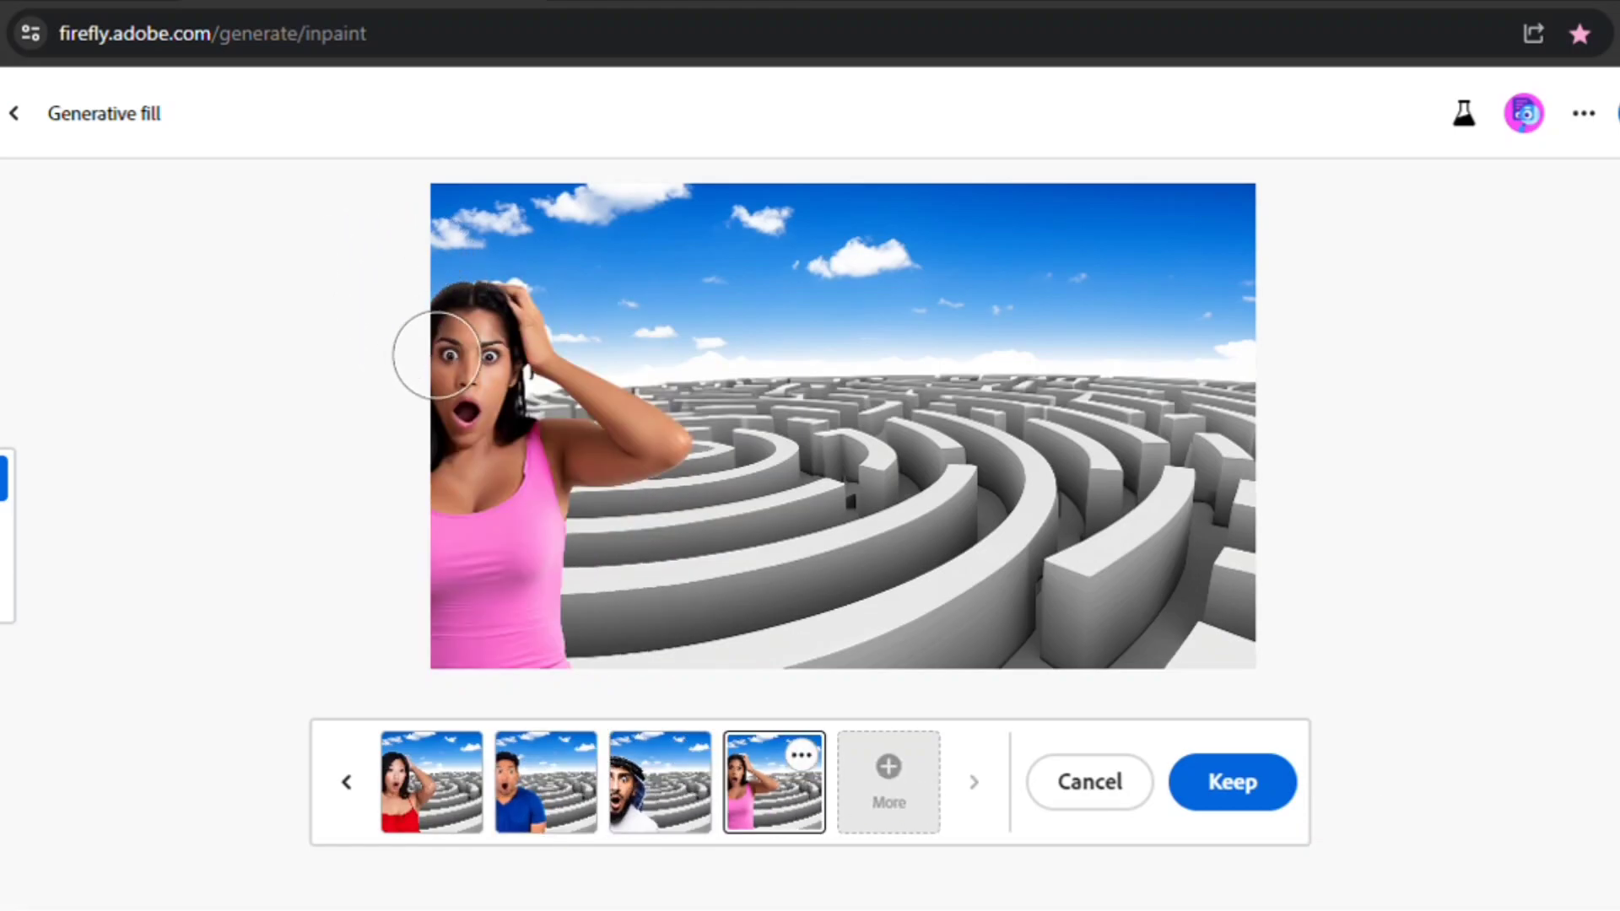
- Mask both of the woman's eyes and generate replacements from a prompt starting with 'eyes'
scroll(436, 352, "up", 6)
scroll(437, 352, "down", 6)
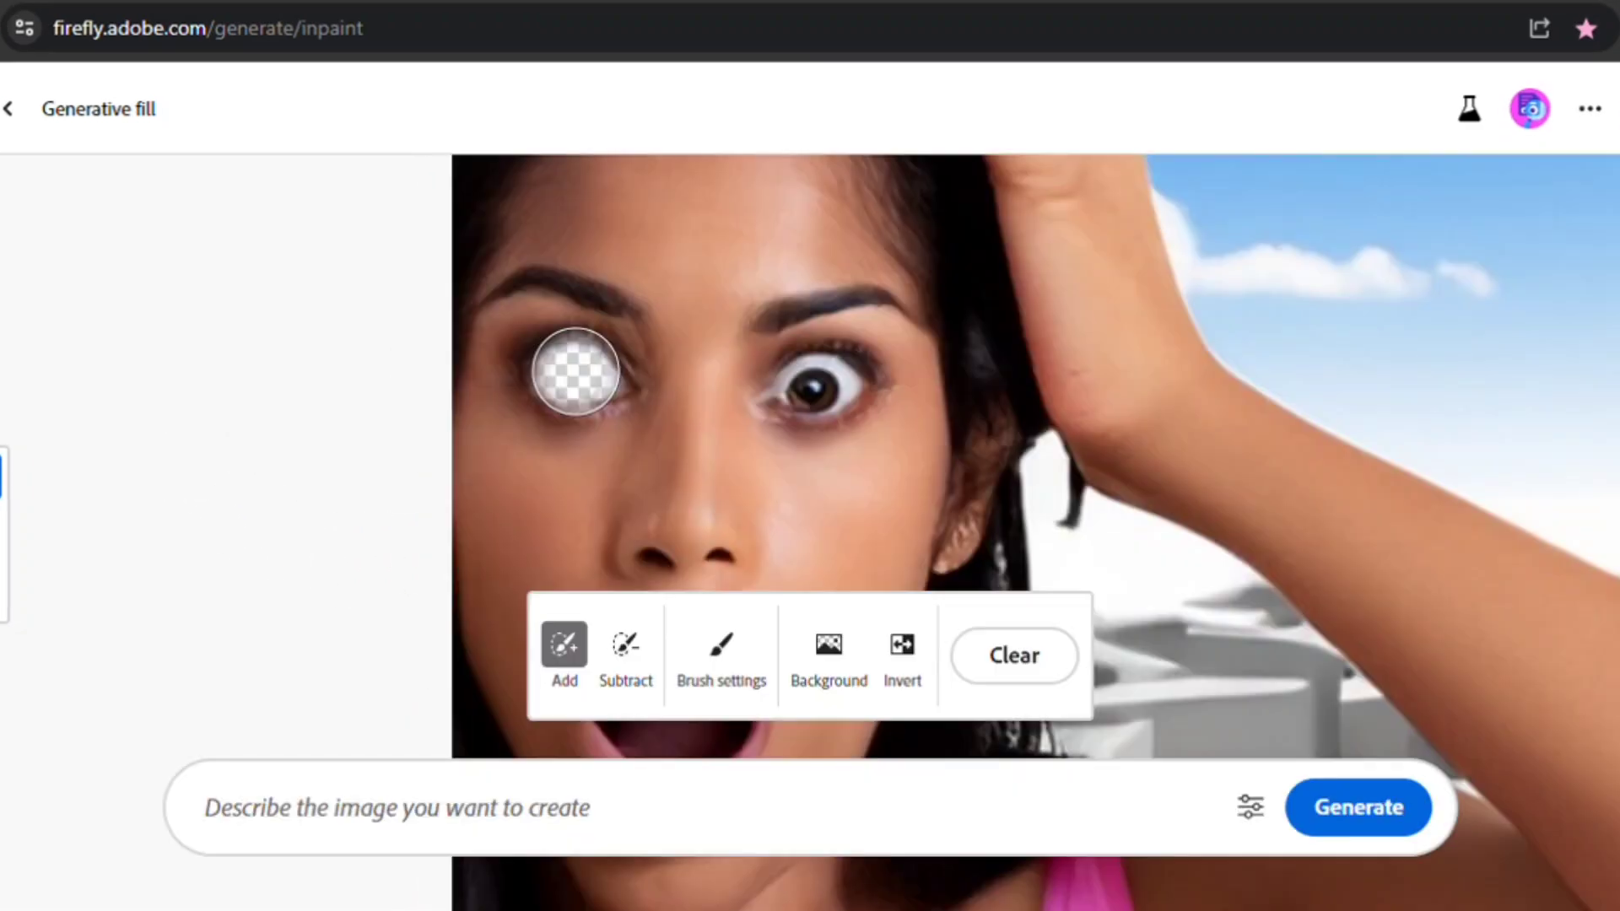
left_click_drag(849, 372, 822, 386)
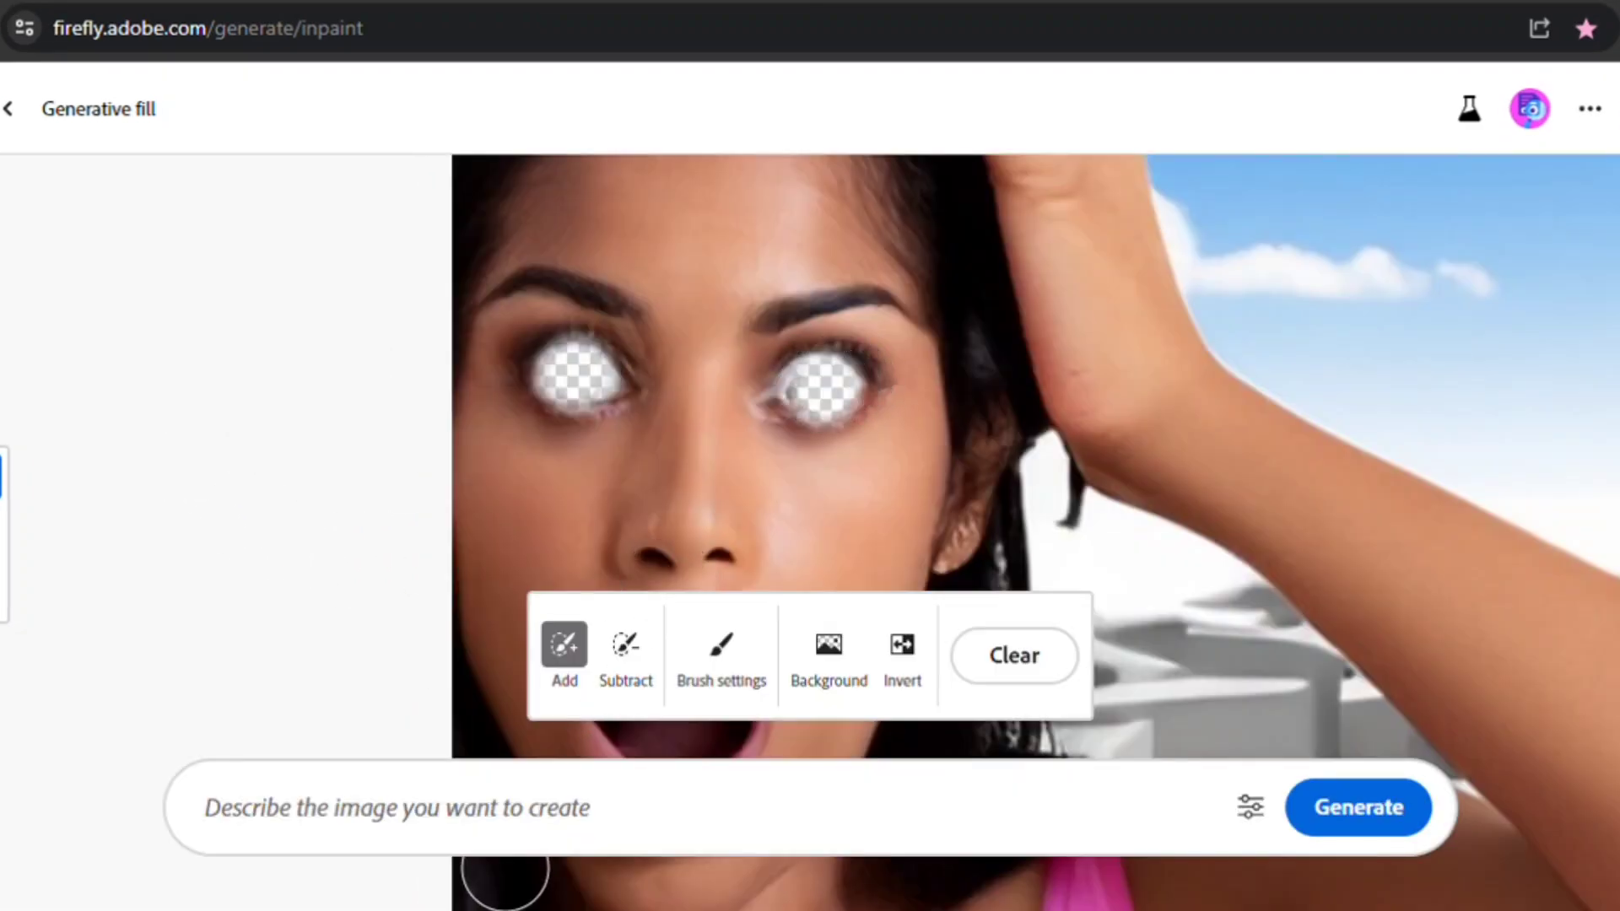
left_click(510, 821)
type("eyes looking at camera")
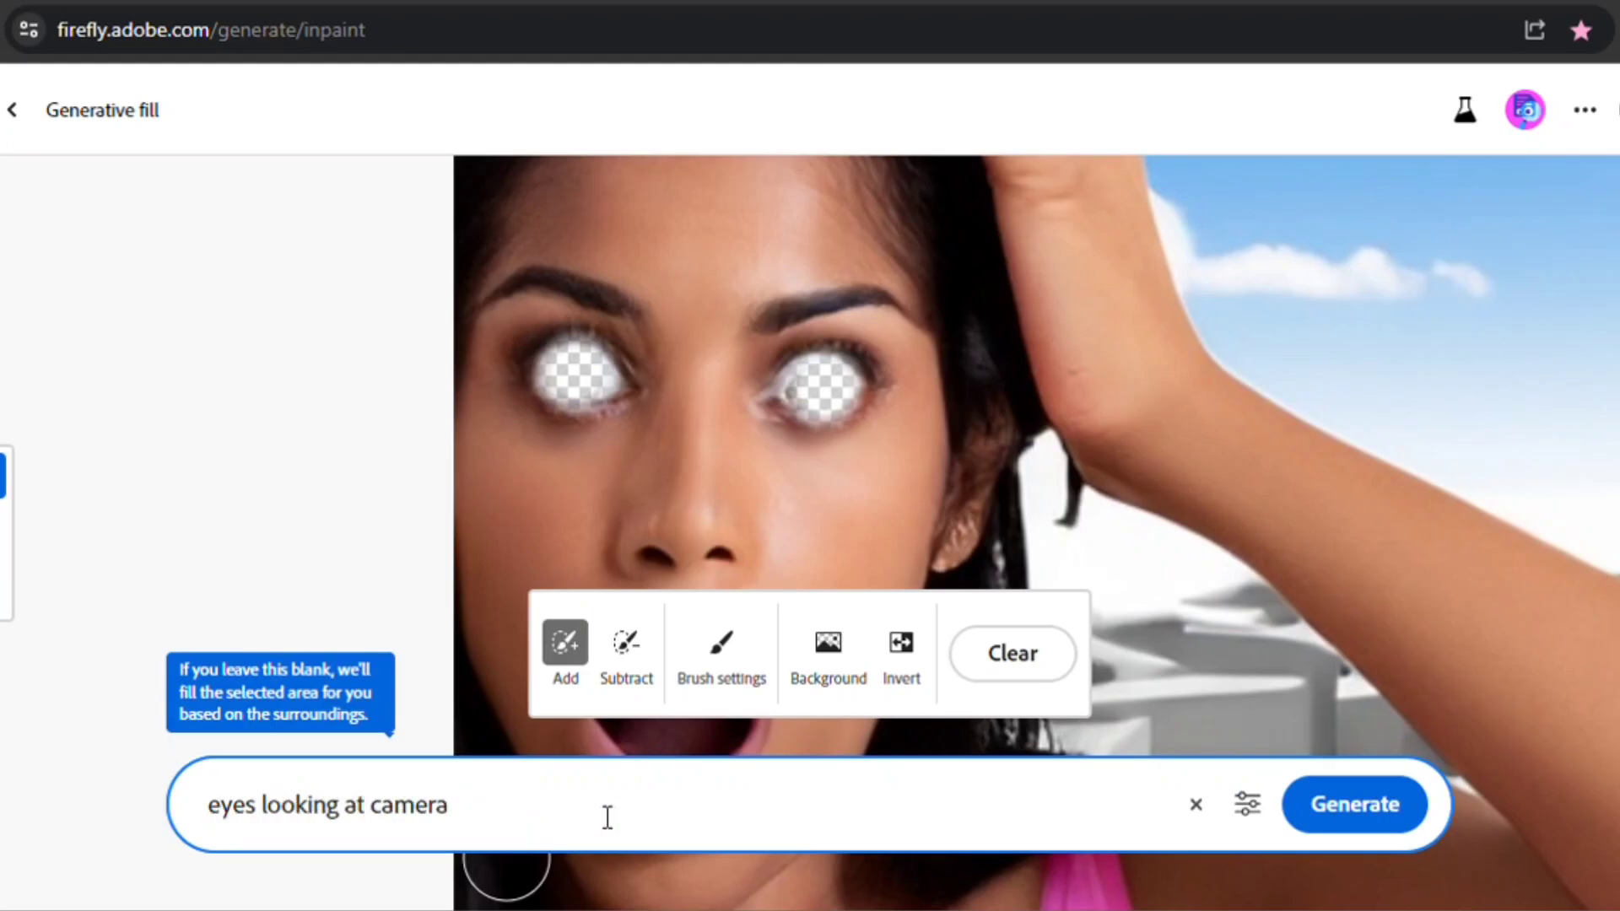
left_click(1360, 825)
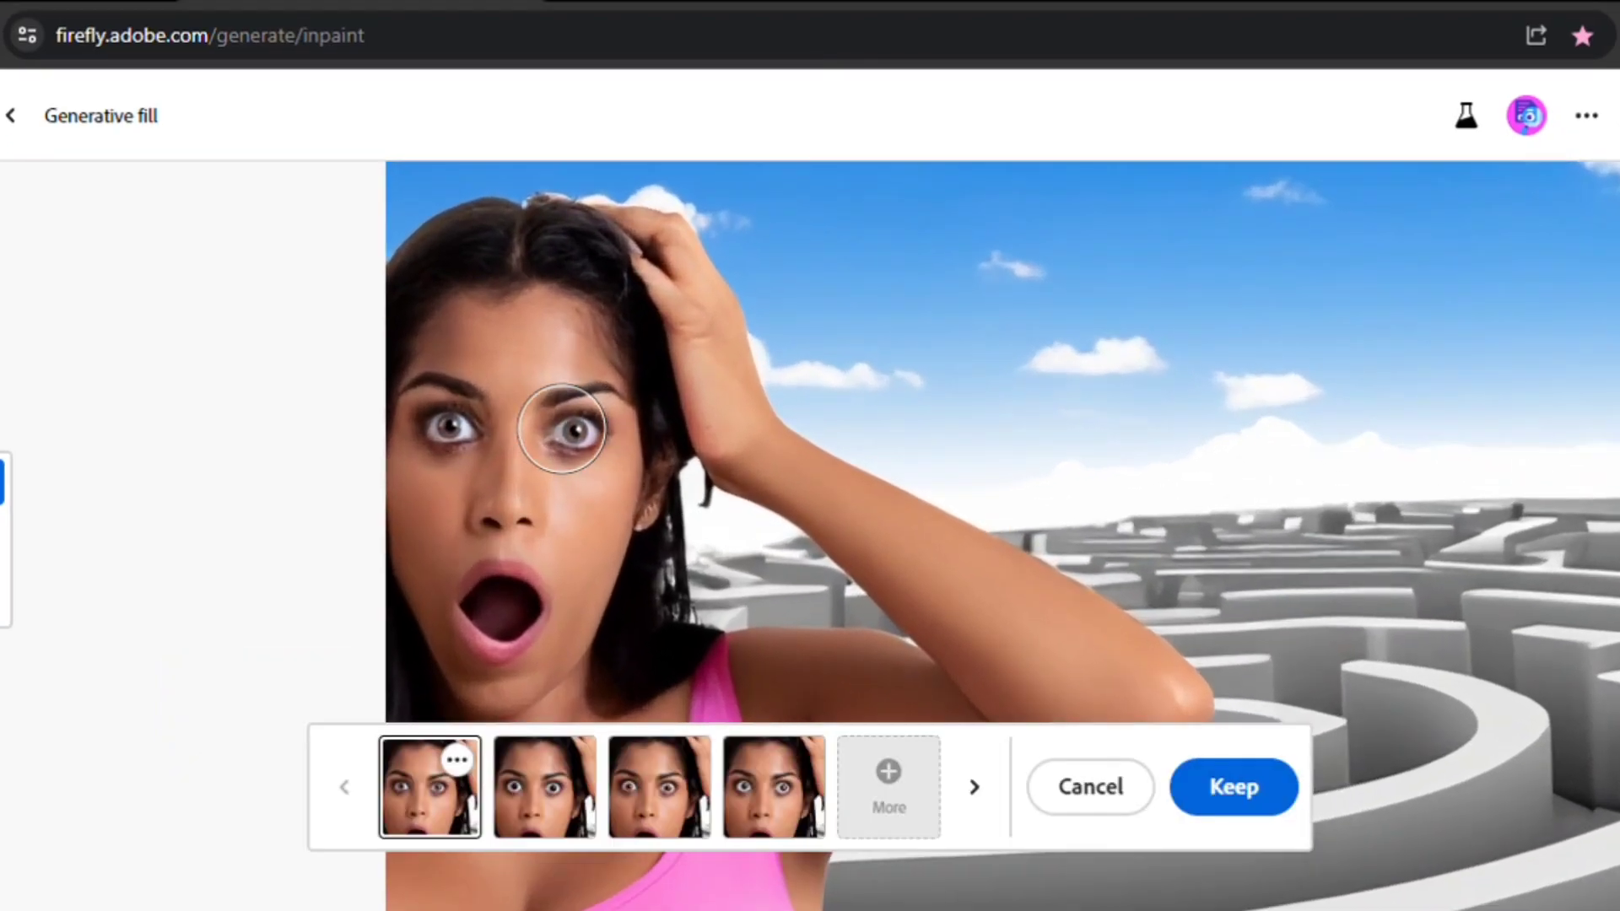
- Select the second eye variation and keep it
left_click(553, 810)
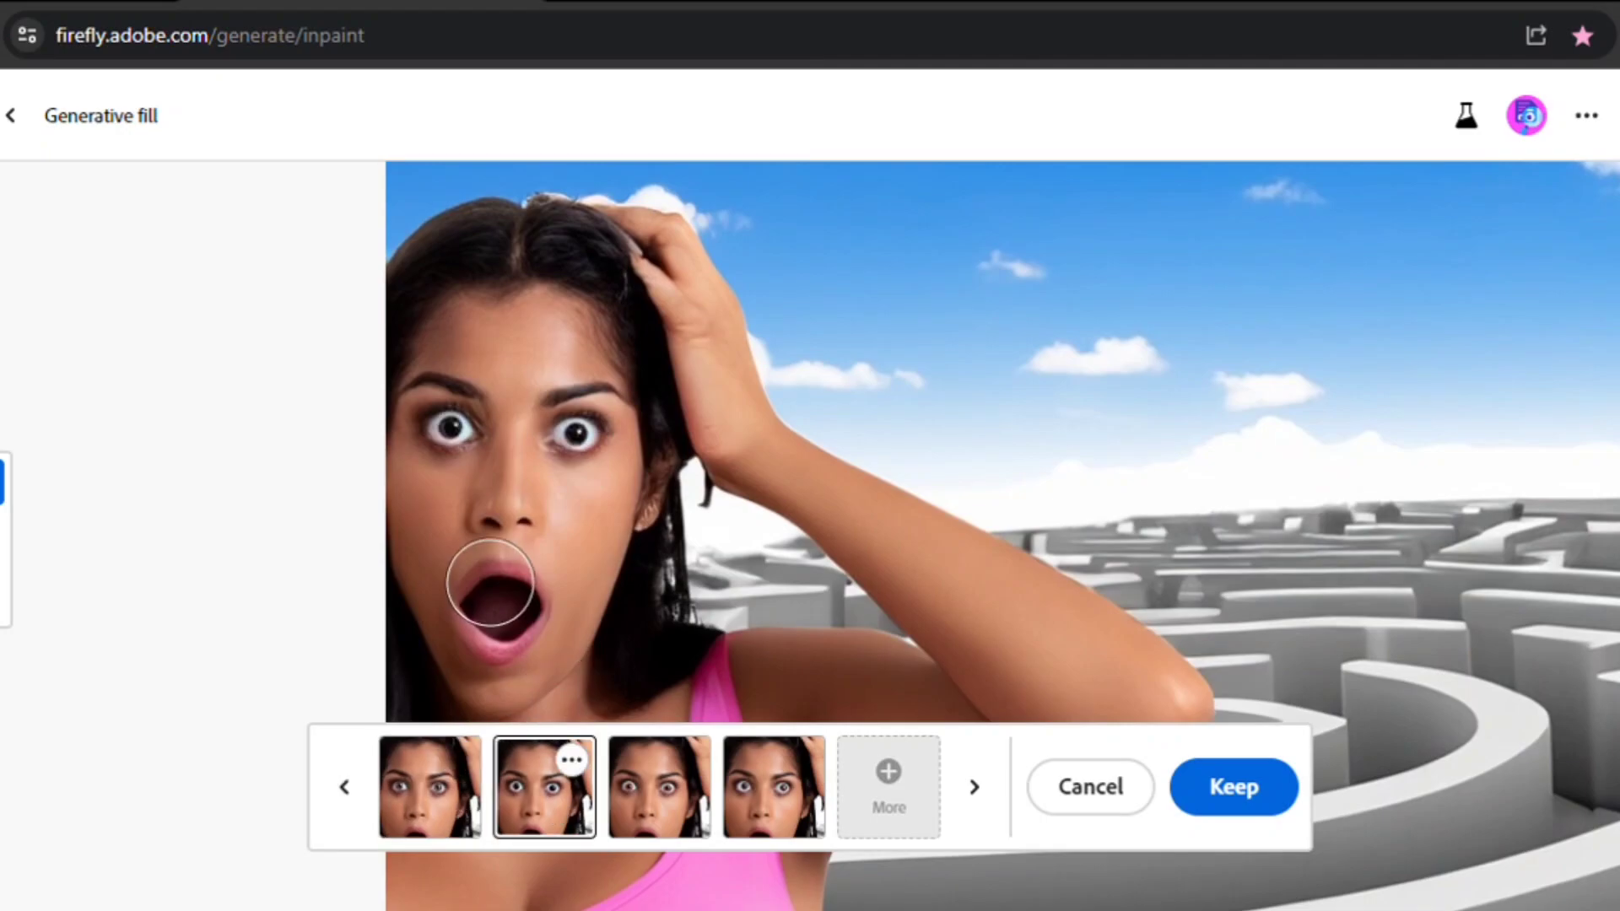
scroll(489, 579, "down", 5)
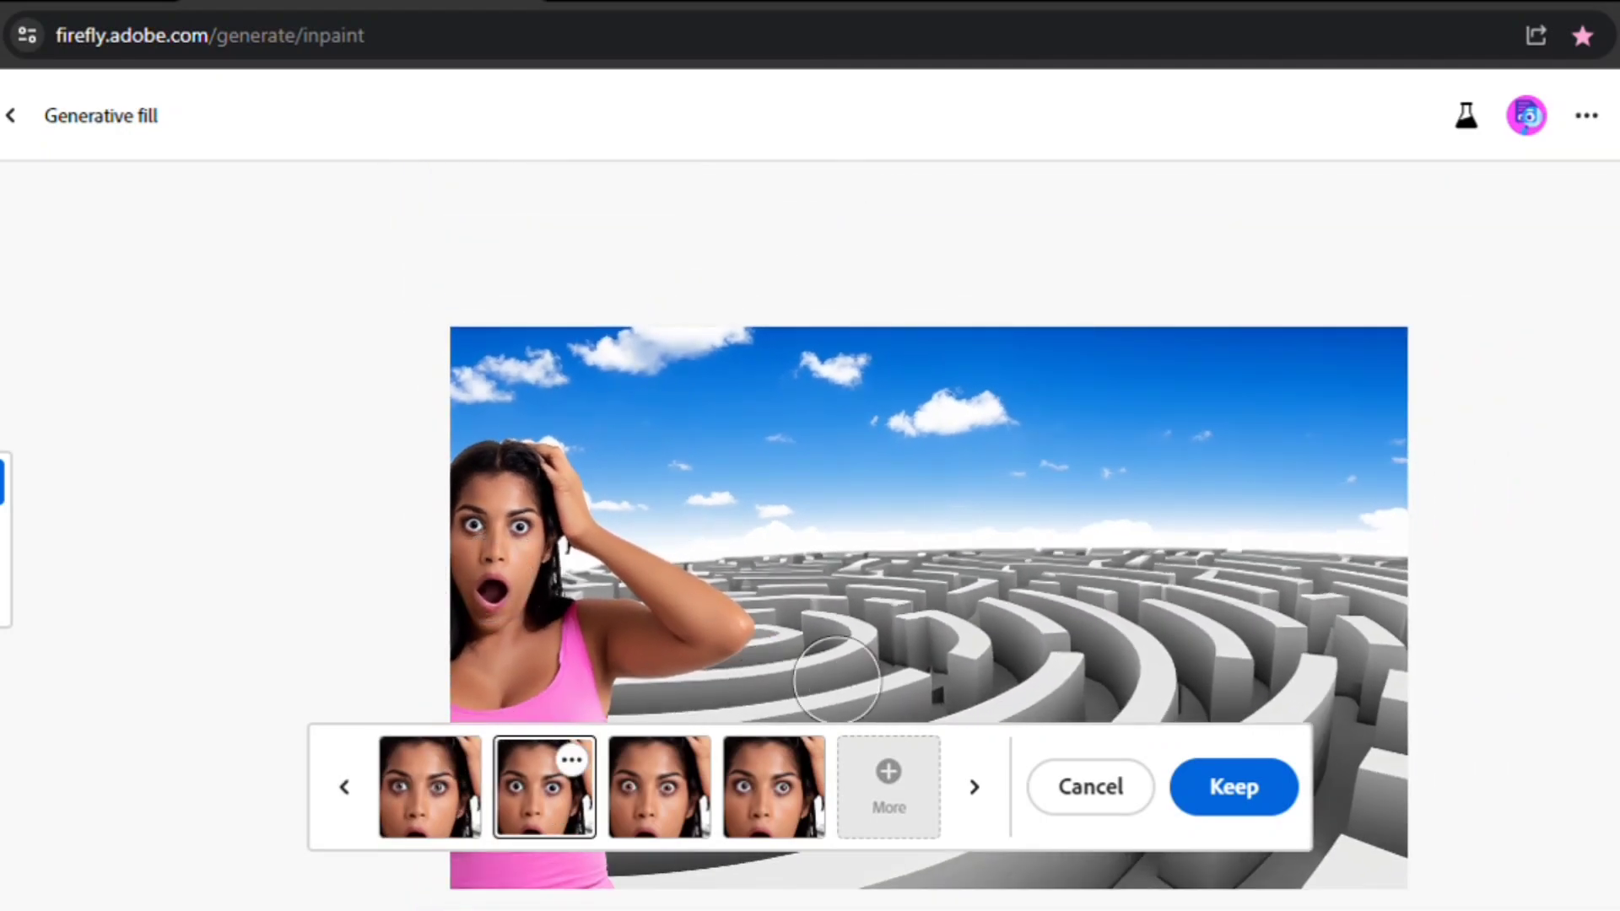
left_click(1231, 798)
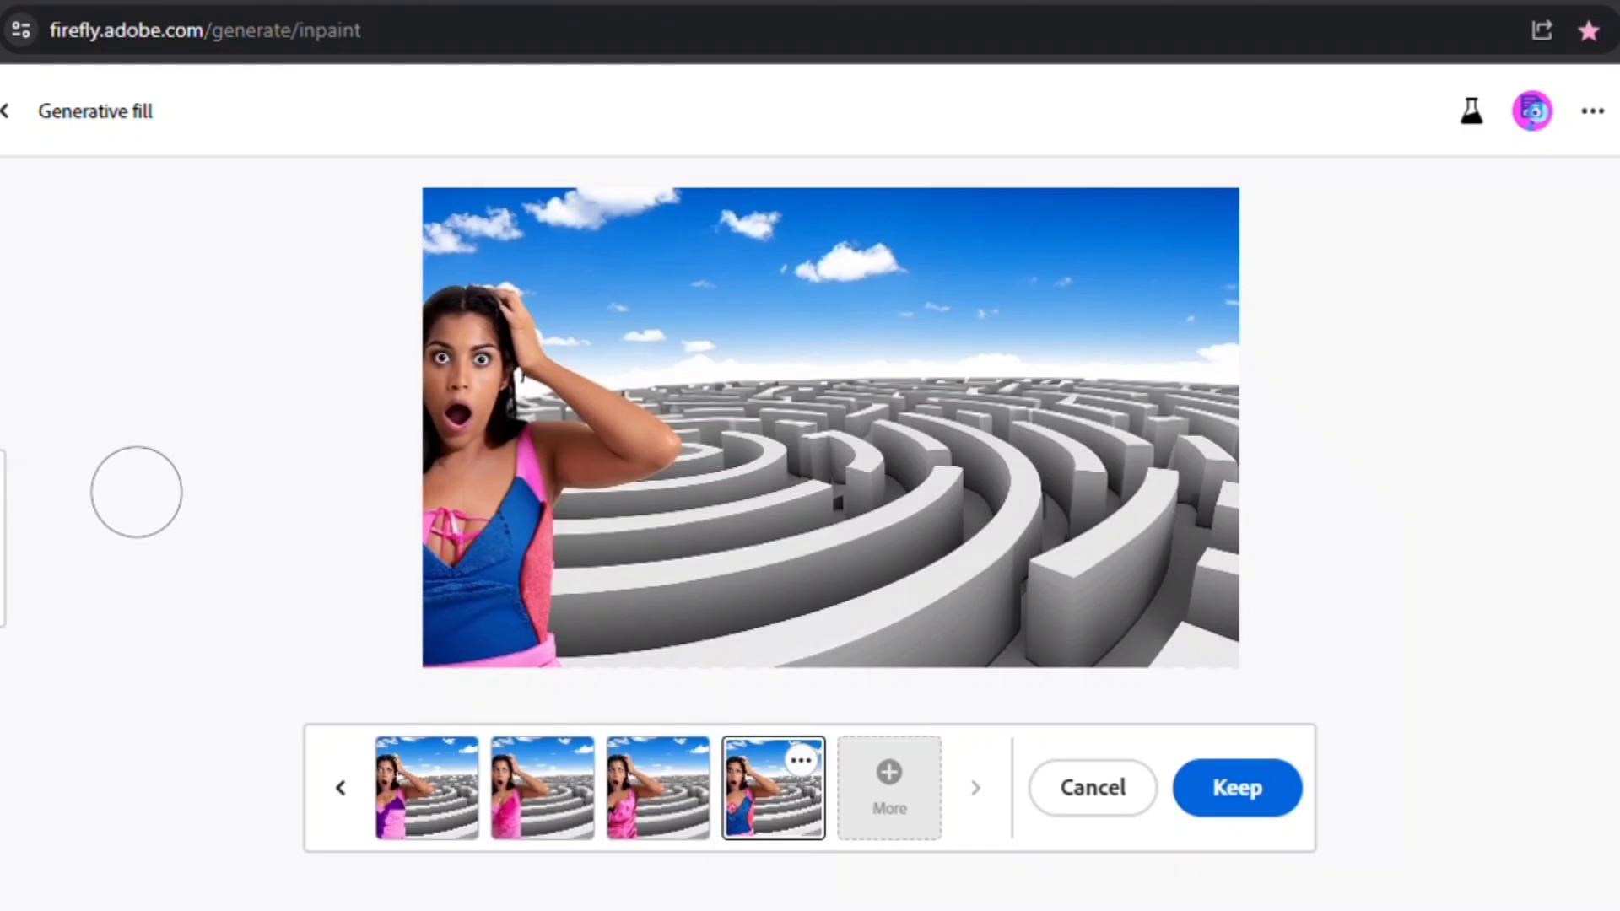
- Keep the variation where the woman wears a blue top
scroll(304, 545, "up", 2)
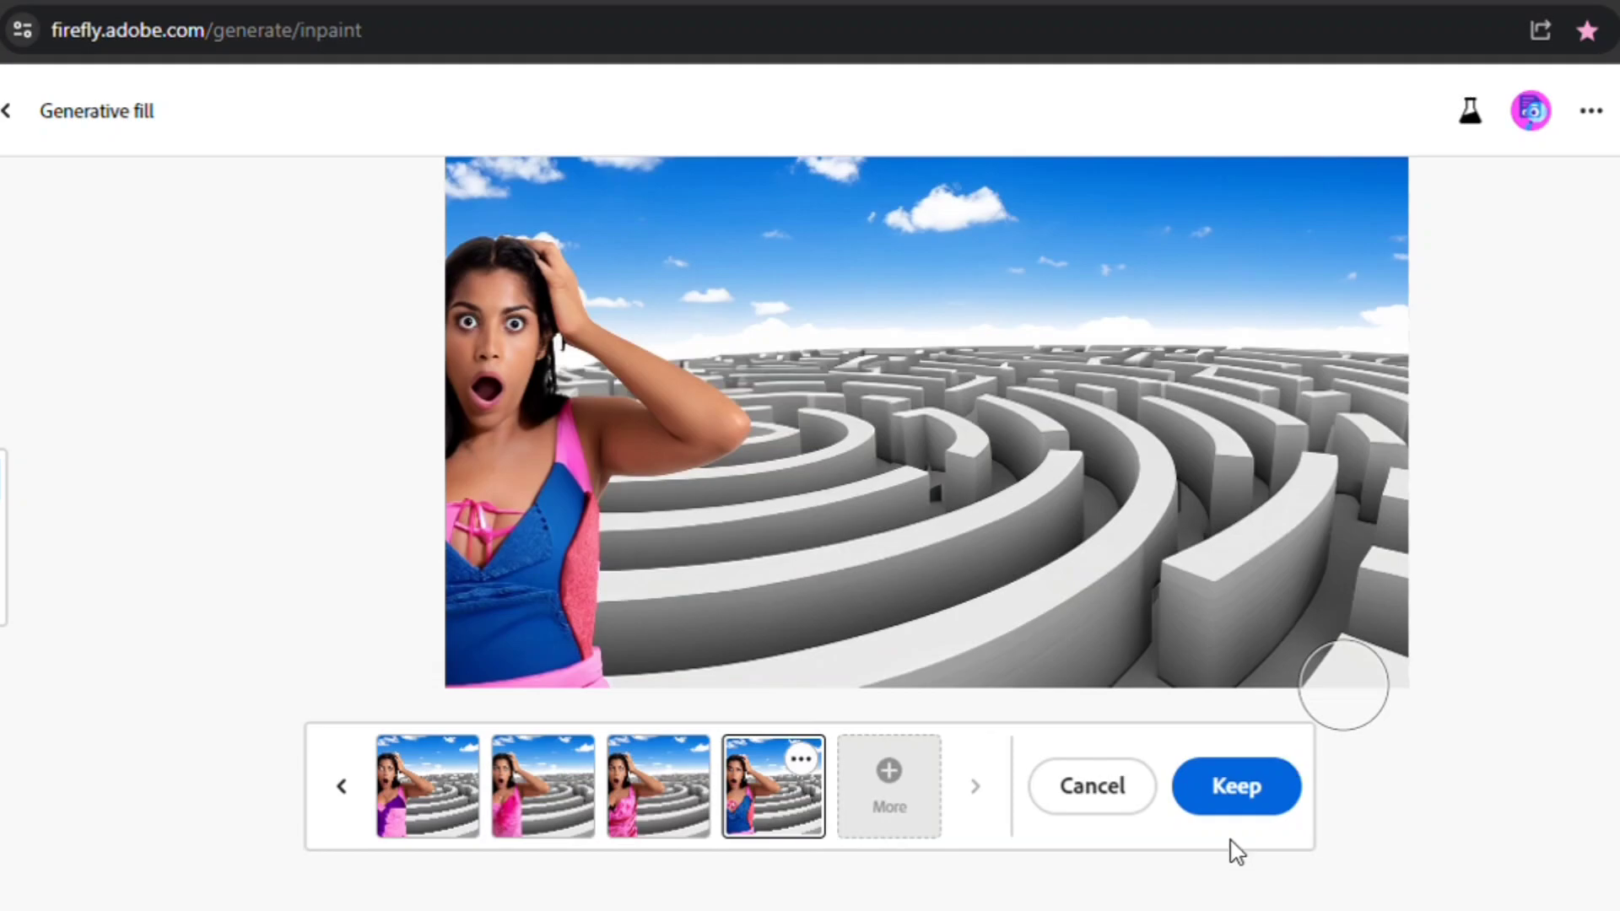
left_click(1258, 793)
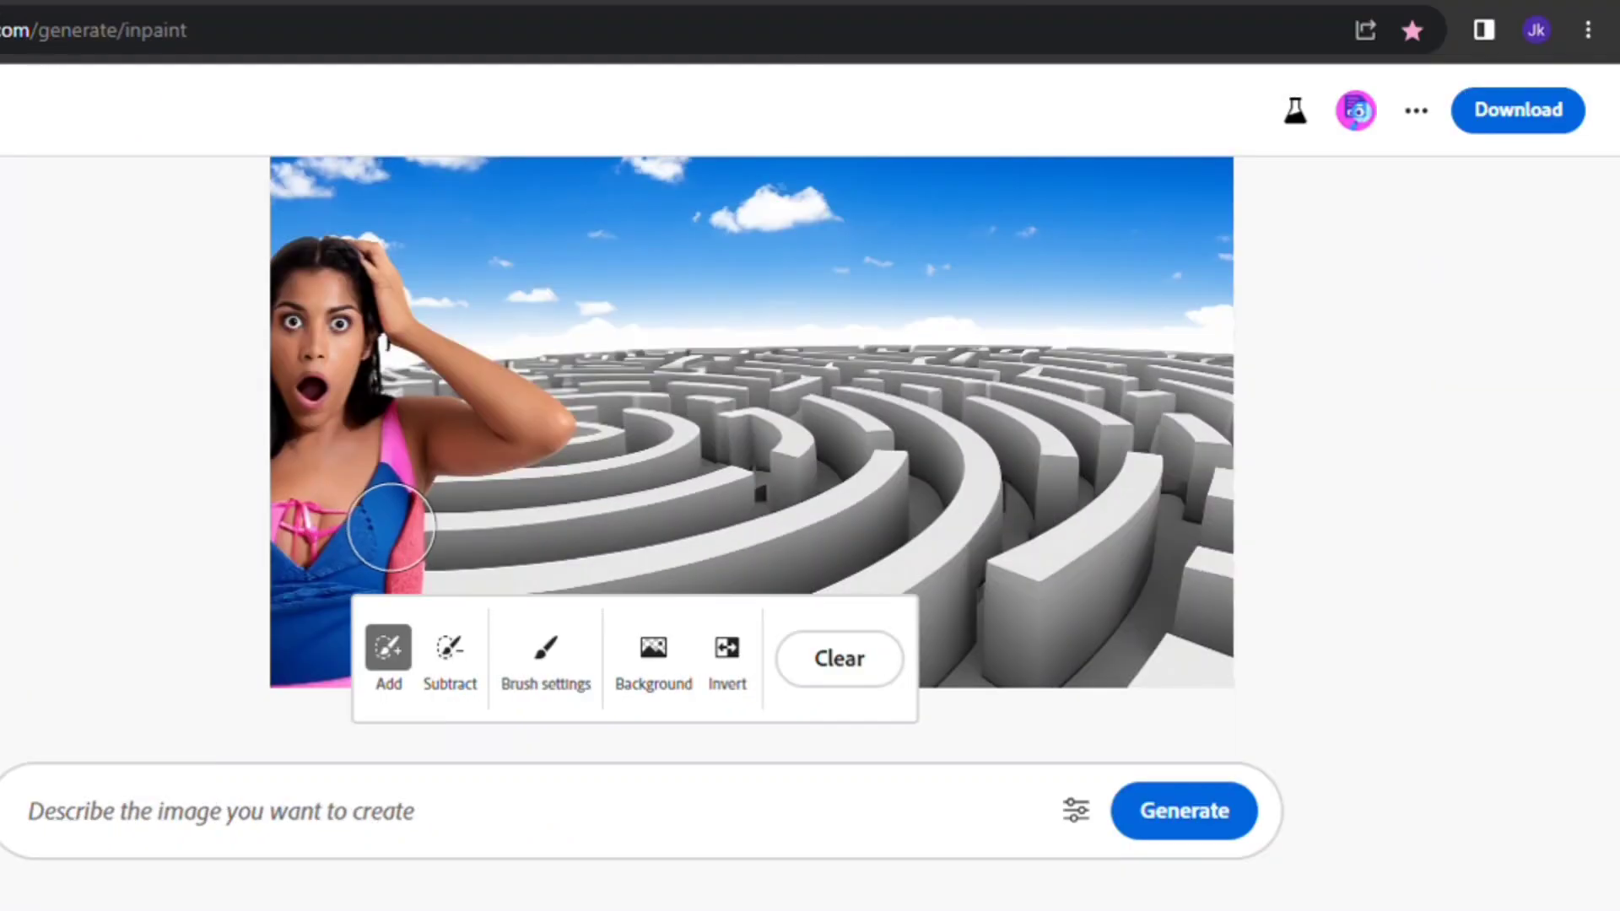
- Open the generation settings and scroll to the Preserve content and Guidance strength options
left_click(1097, 822)
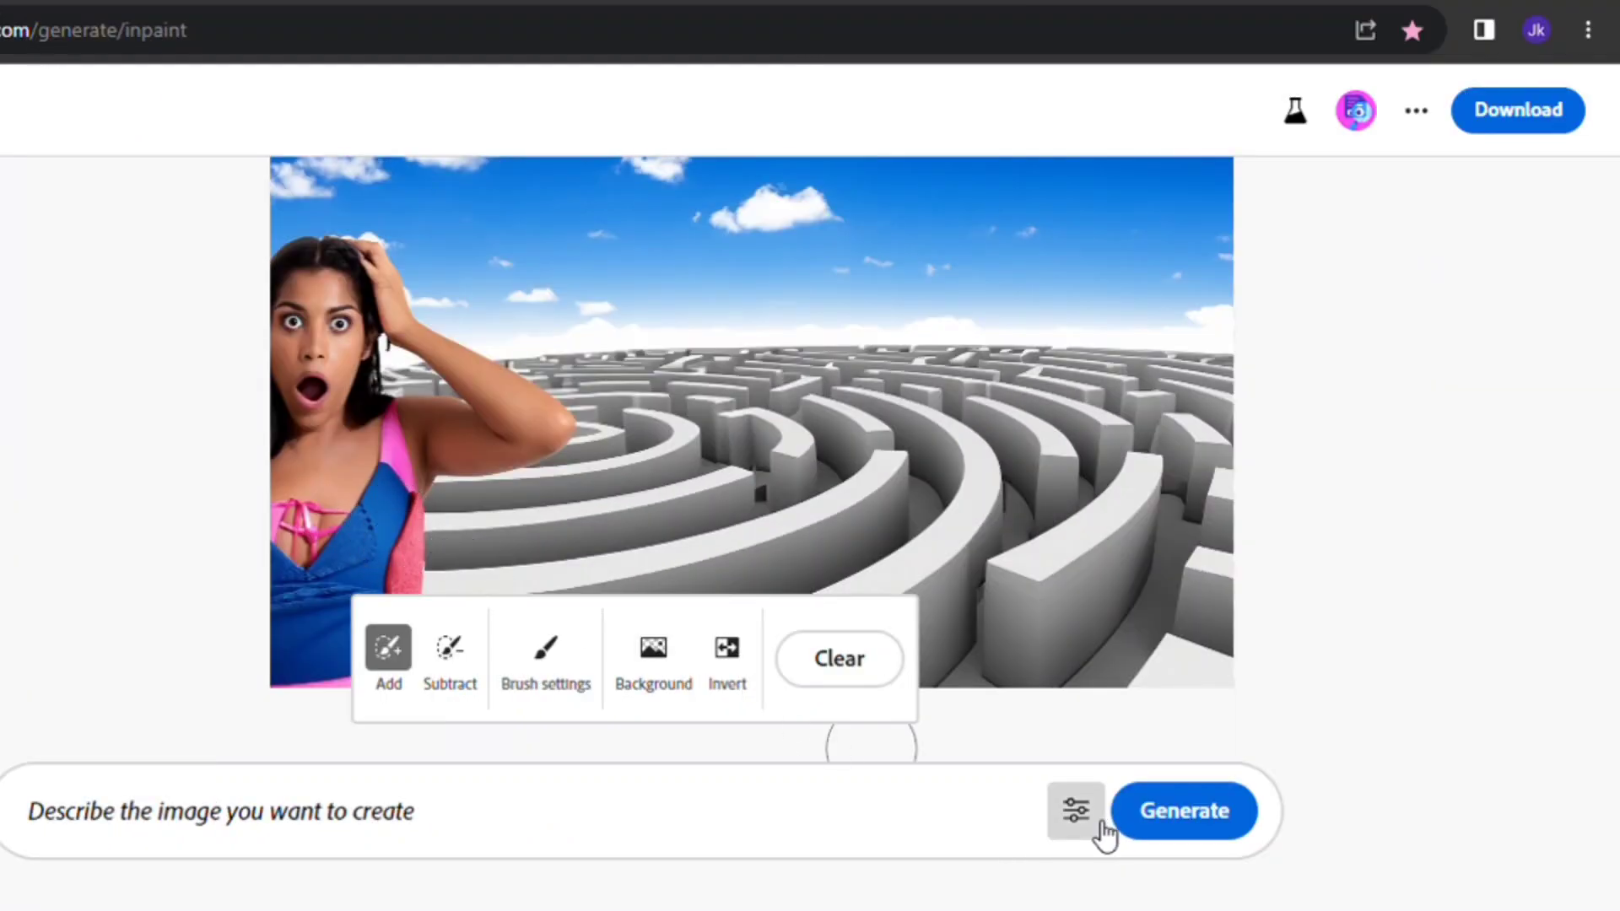
scroll(1368, 629, "down", 3)
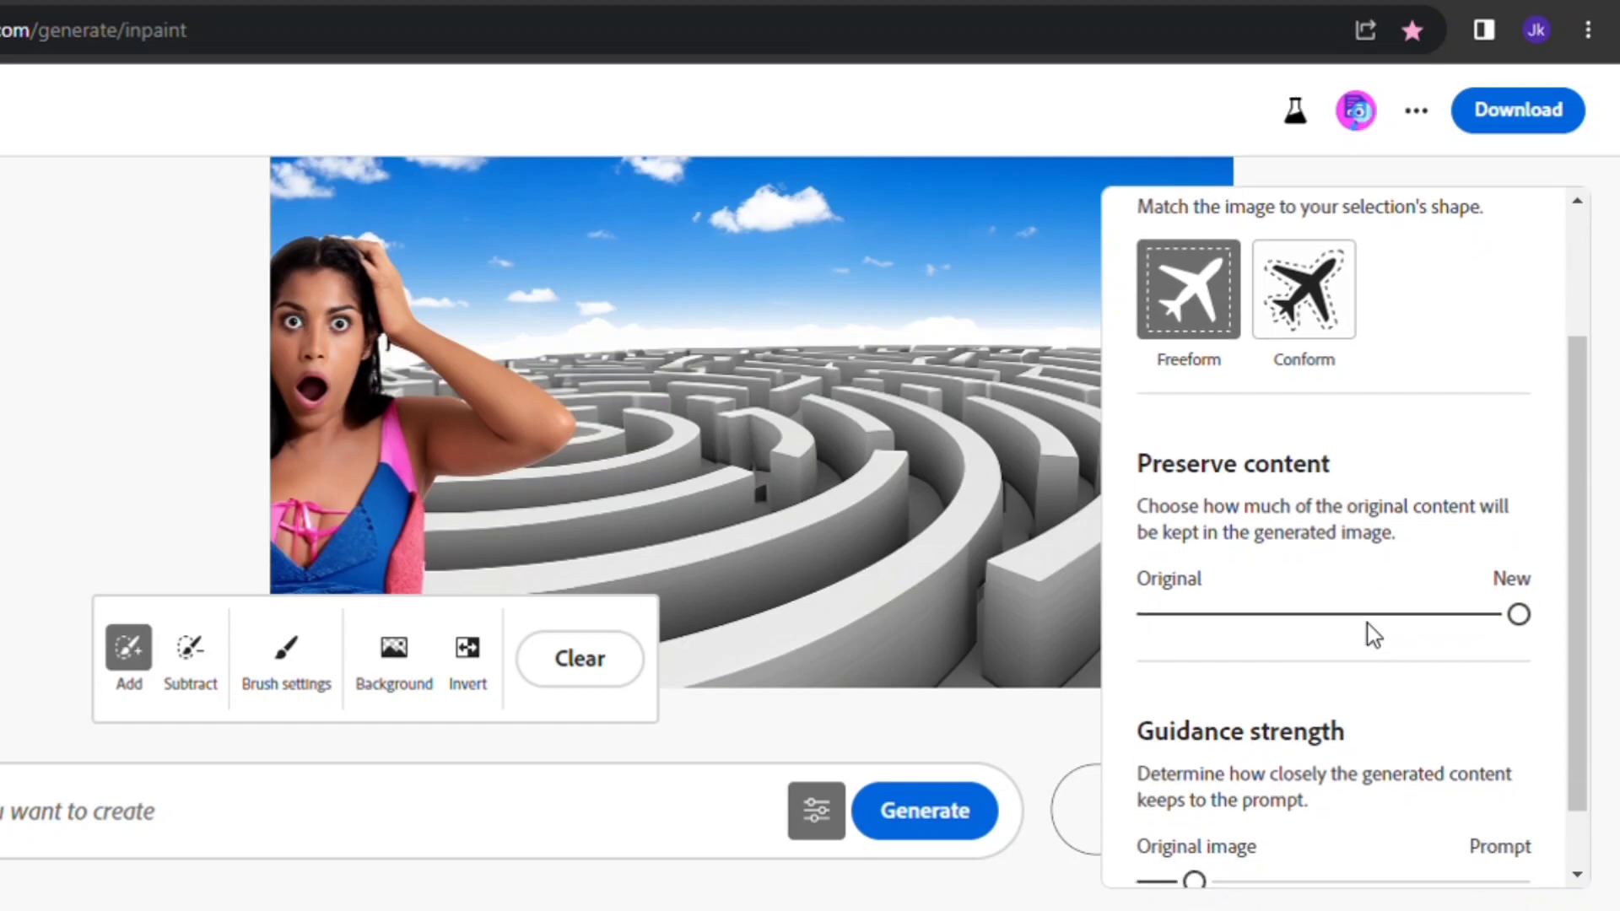
- Set Preserve content fully to New and raise Guidance strength toward Prompt in the generation settings
scroll(1366, 633, "up", 1)
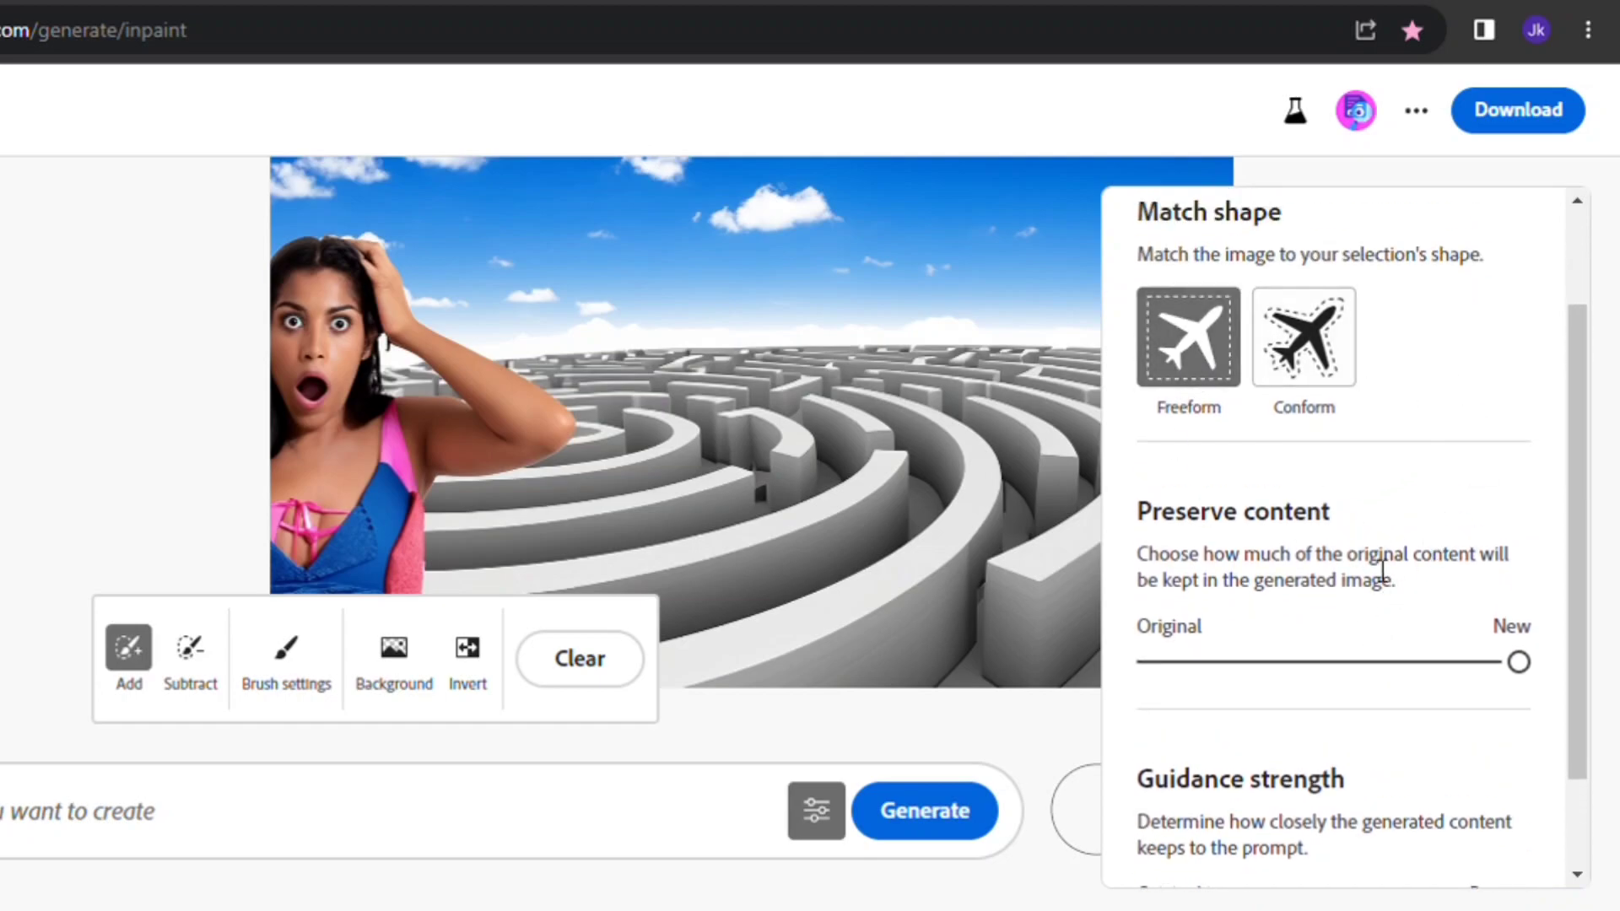
scroll(1382, 571, "down", 1)
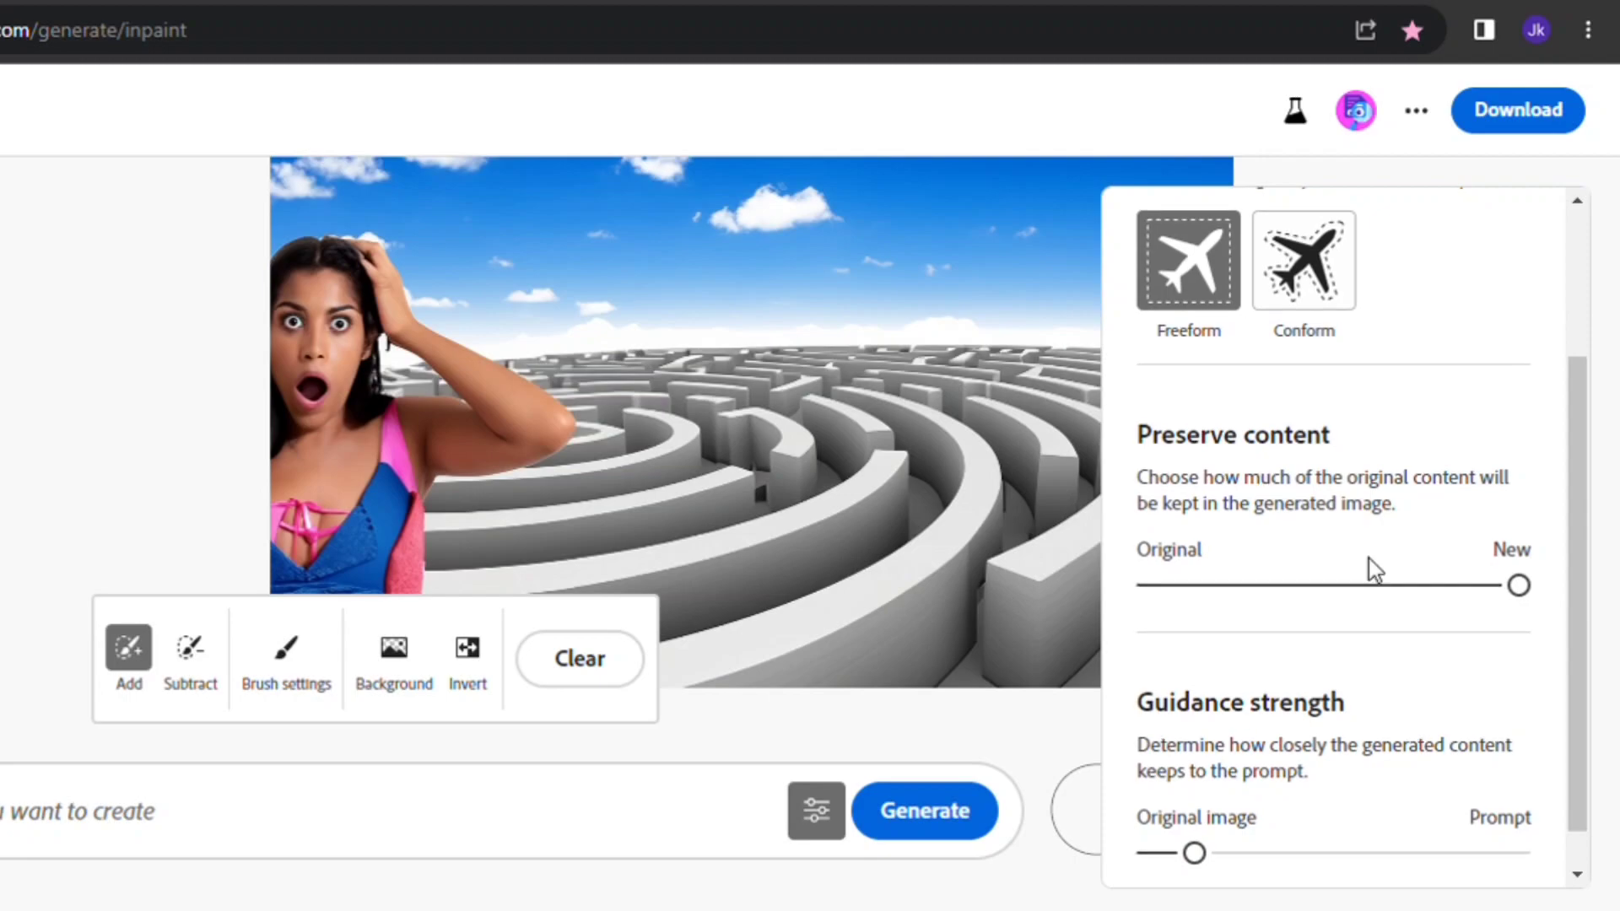
scroll(1368, 558, "down", 1)
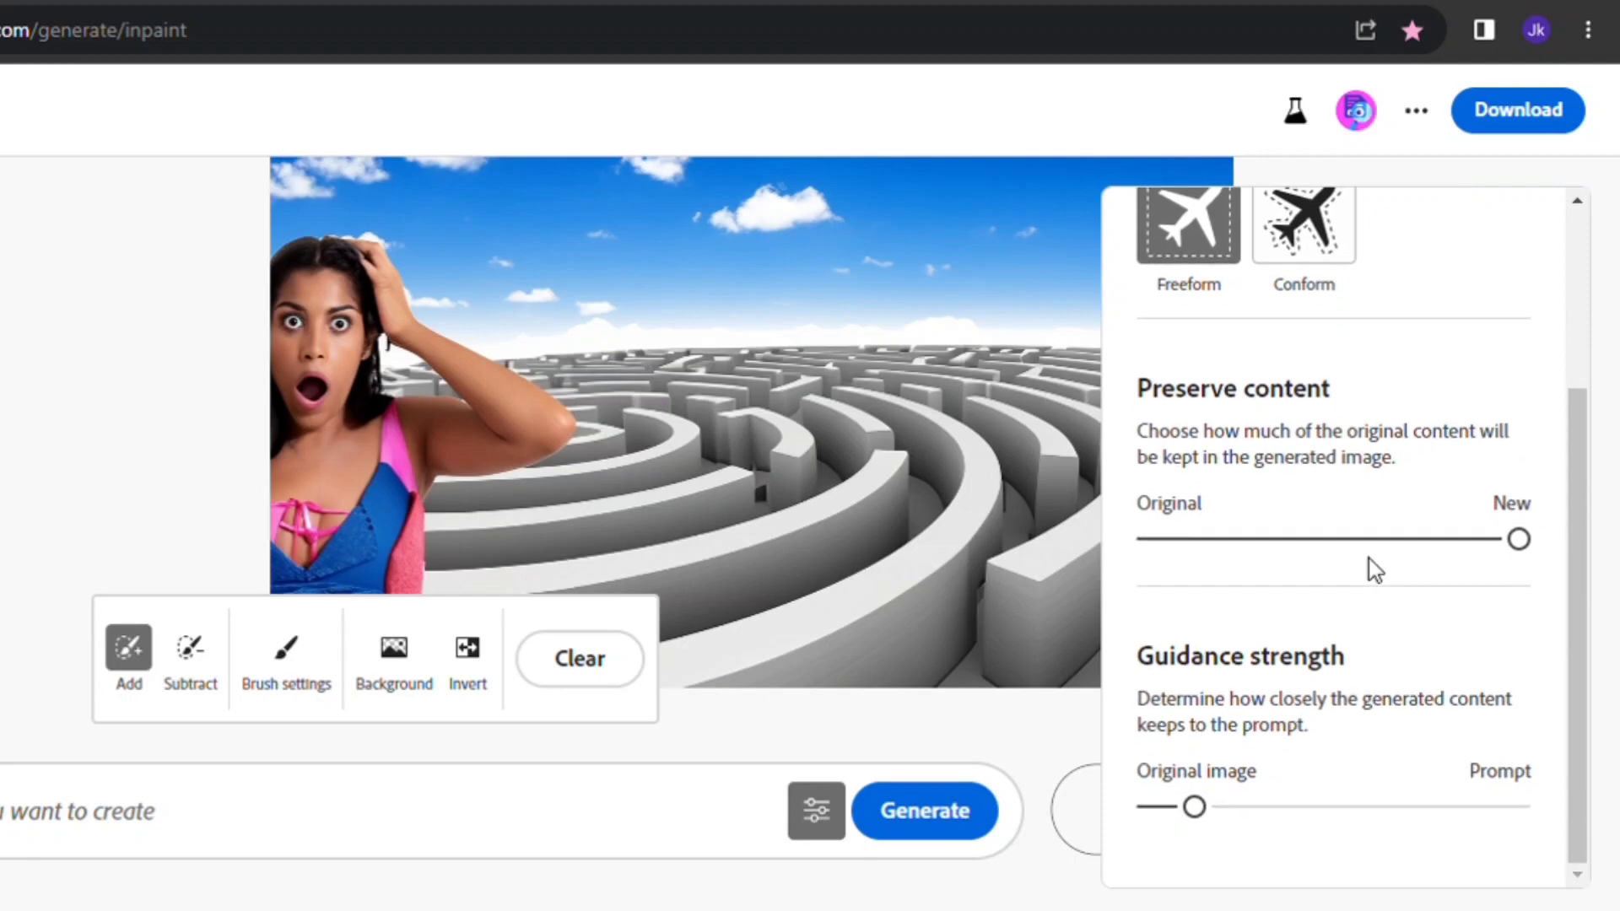
left_click(1265, 541)
left_click_drag(1197, 540, 1500, 545)
left_click_drag(1522, 545, 1611, 541)
left_click_drag(1202, 811, 1412, 814)
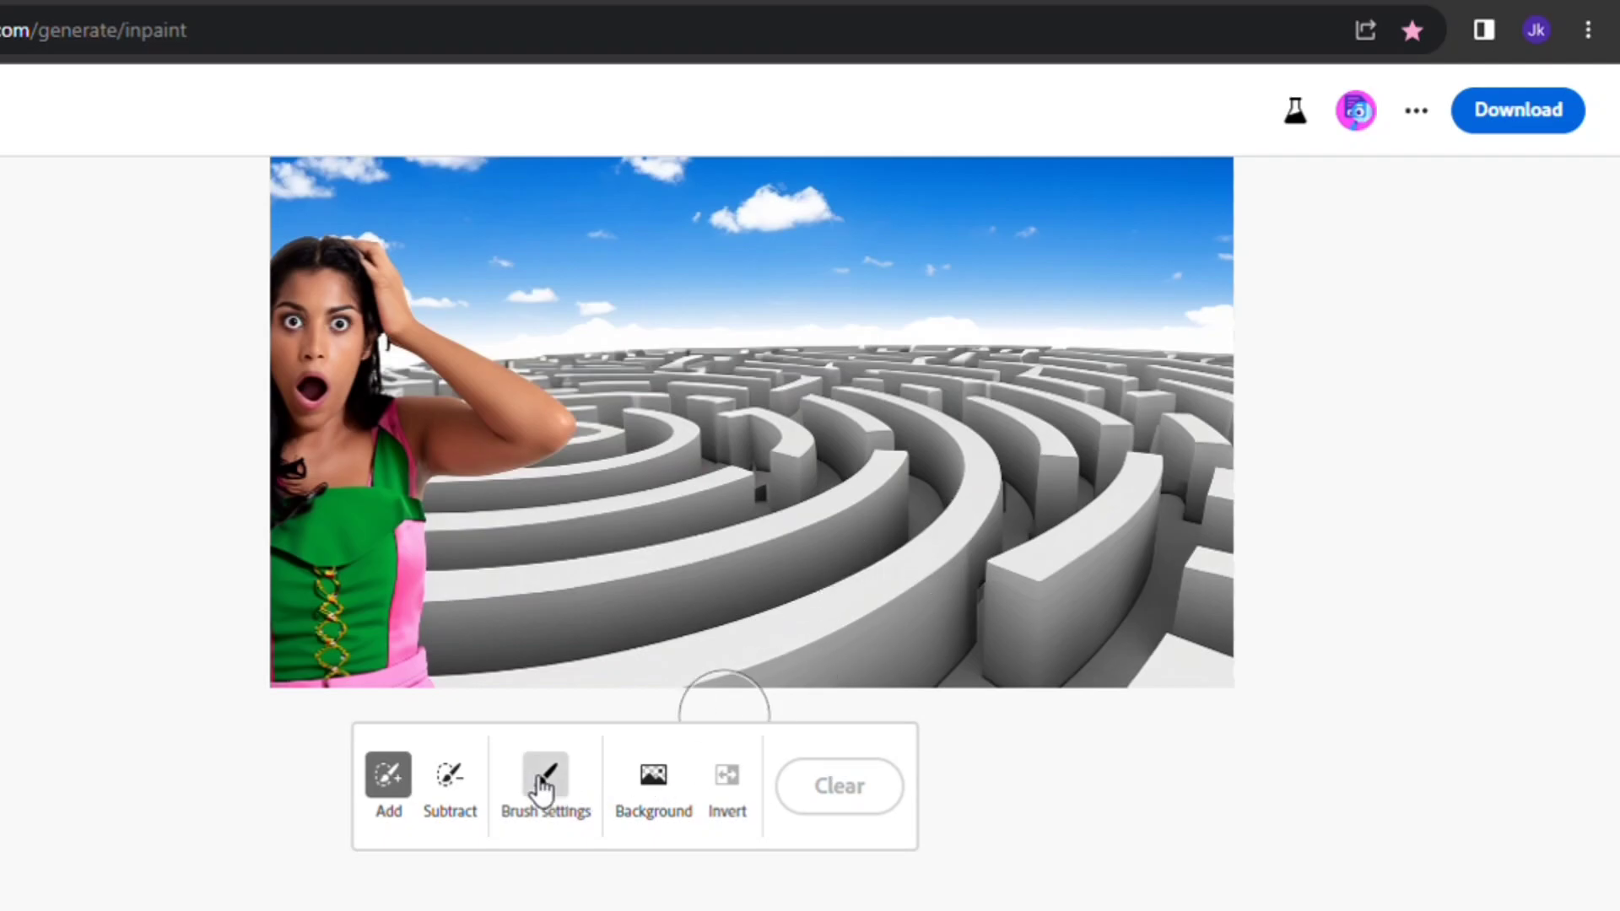
- Reduce the brush size to 6% in the brush settings
left_click(544, 785)
left_click_drag(543, 523, 448, 537)
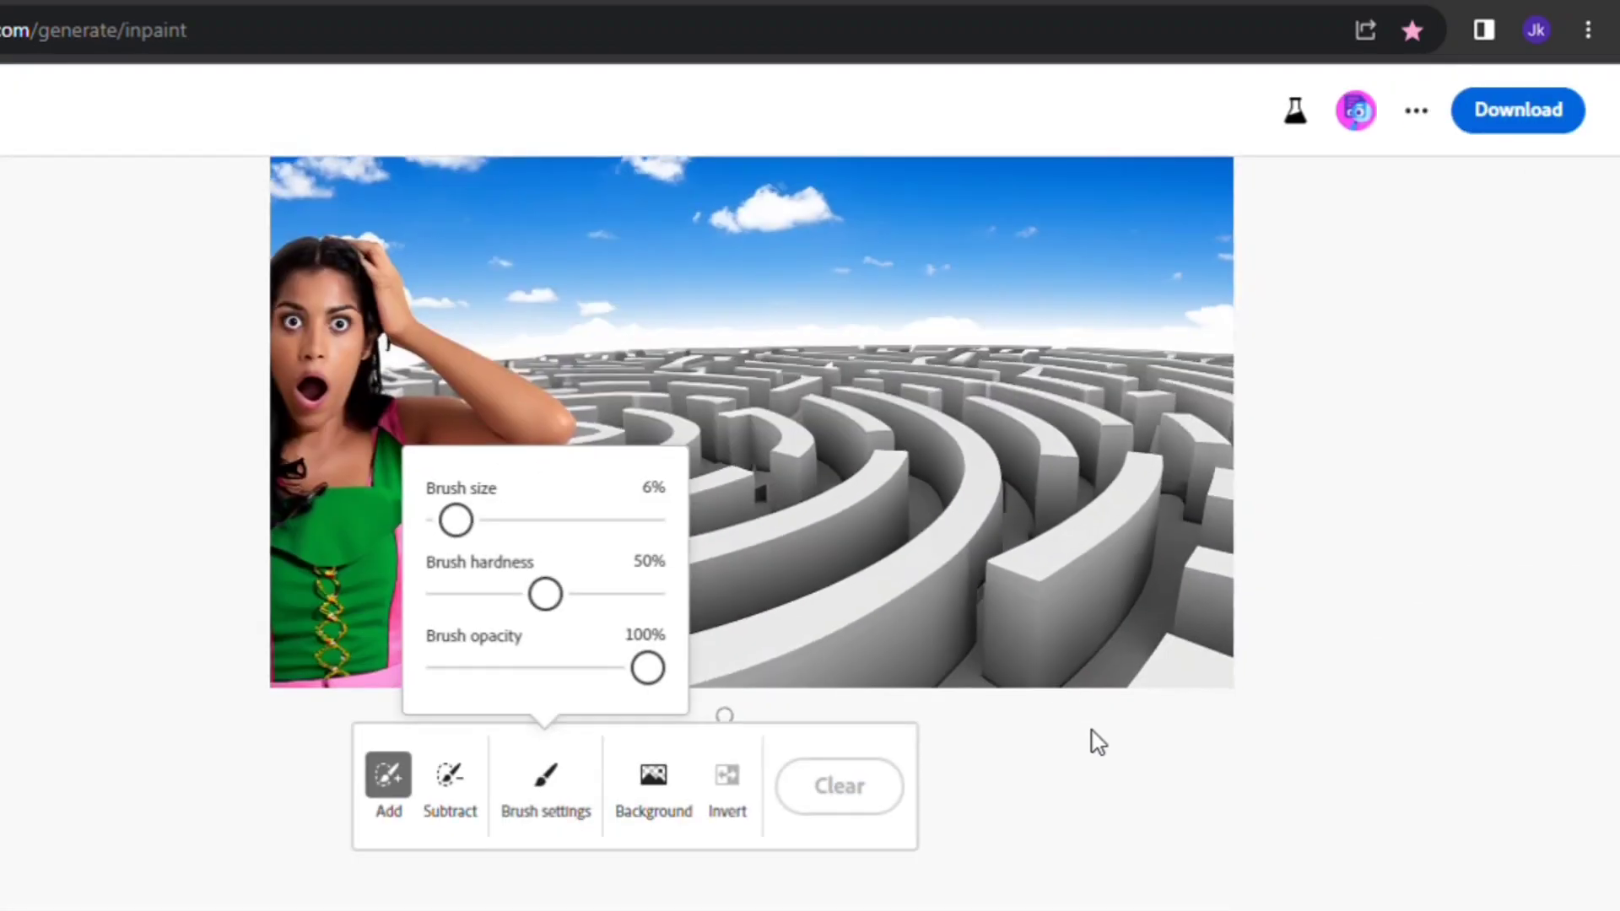
left_click(1061, 717)
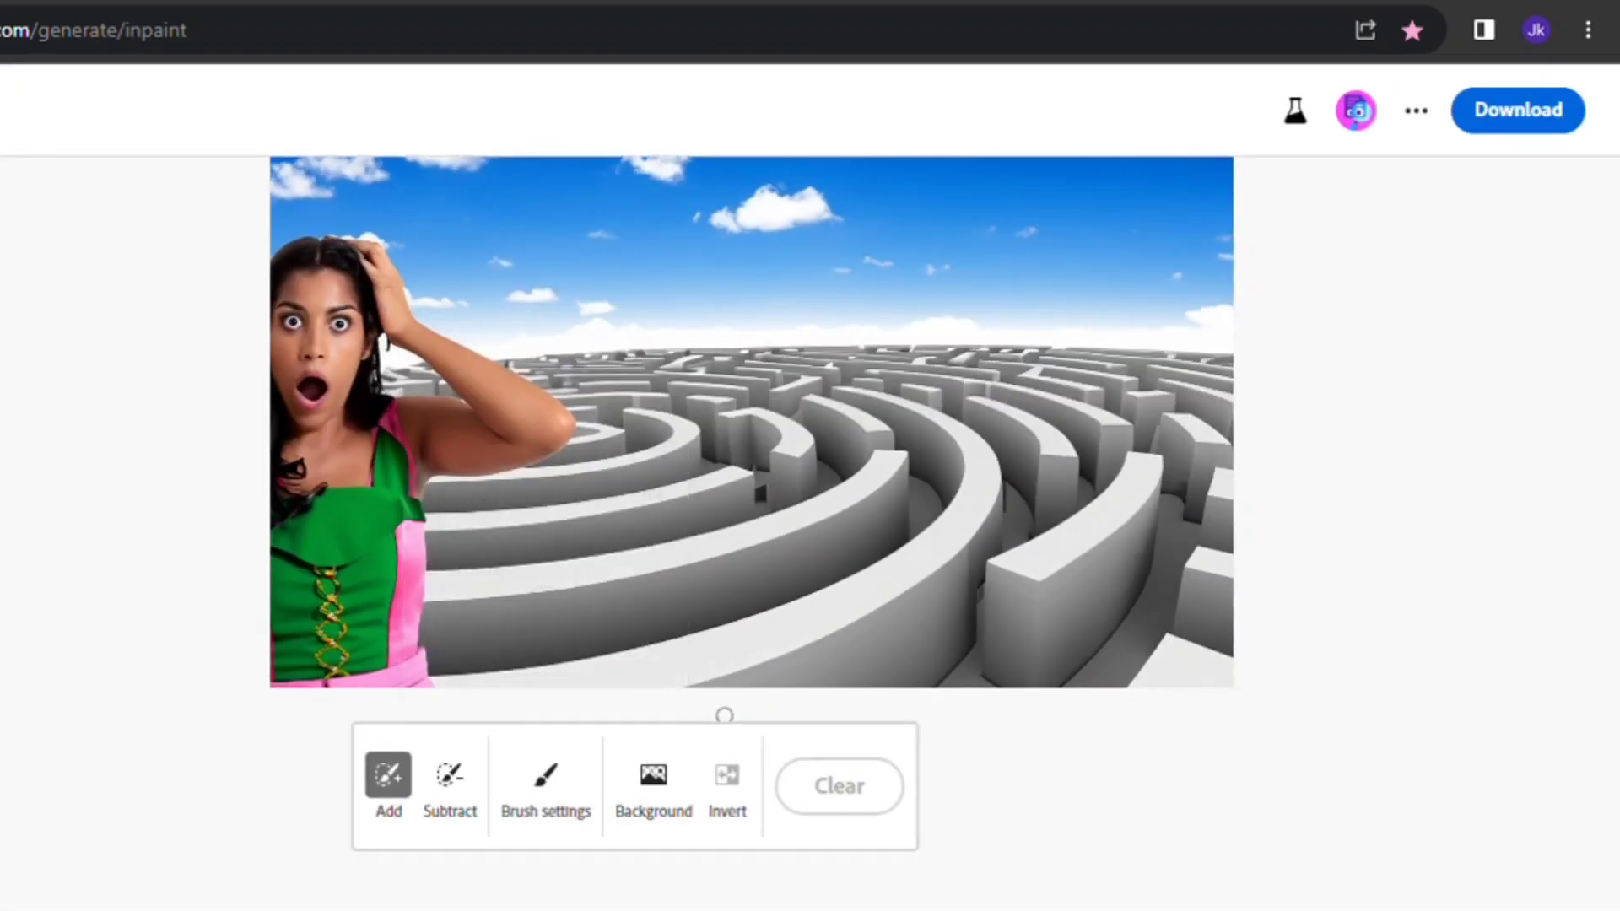
- Mask a spot in a maze corridor and generate 'person with flash light in red dress'
scroll(925, 488, "up", 5)
left_click_drag(911, 401, 943, 533)
left_click_drag(921, 460, 929, 441)
scroll(928, 441, "down", 5)
left_click(546, 835)
type("person with flash light in red dress")
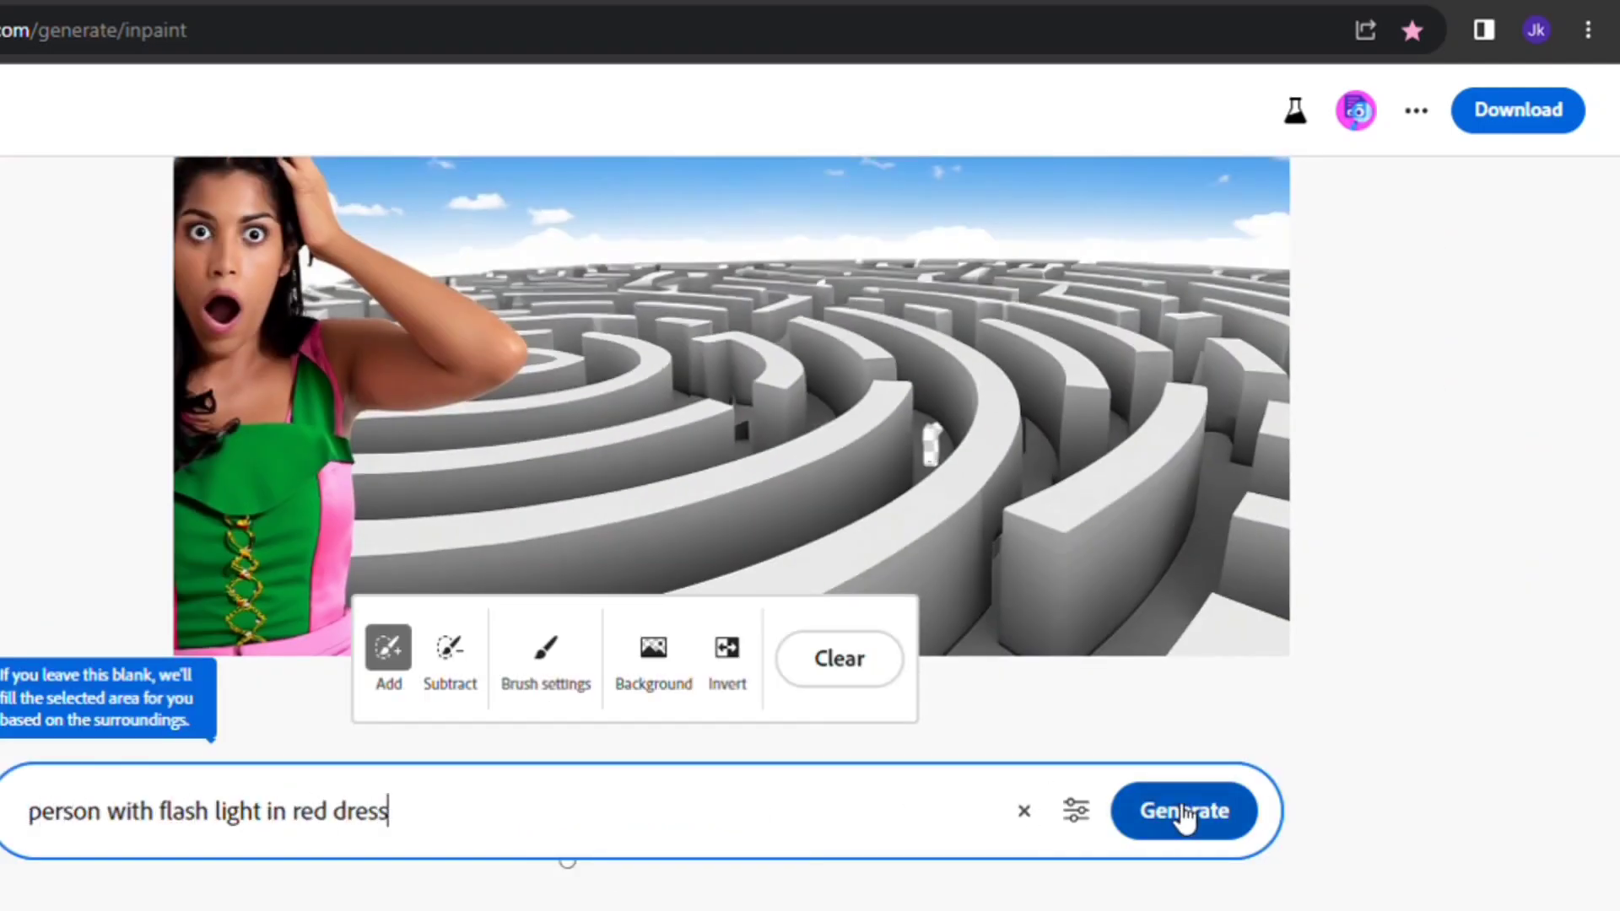
left_click(1150, 810)
- Compare the generated variations and keep one showing a person in a red dress
scroll(953, 431, "up", 5)
left_click_drag(918, 558, 917, 651)
left_click(483, 801)
left_click(598, 793)
scroll(931, 618, "down", 5)
scroll(931, 617, "down", 3)
scroll(763, 485, "up", 5)
left_click(1065, 789)
- Mask a strip on an inner maze wall and generate a 'ladder' there
mouse_move(785, 371)
left_mouse_down()
mouse_move(788, 486)
mouse_move(794, 377)
mouse_move(810, 503)
mouse_move(818, 381)
left_mouse_up()
left_click(540, 822)
type("ladder")
key("Return")
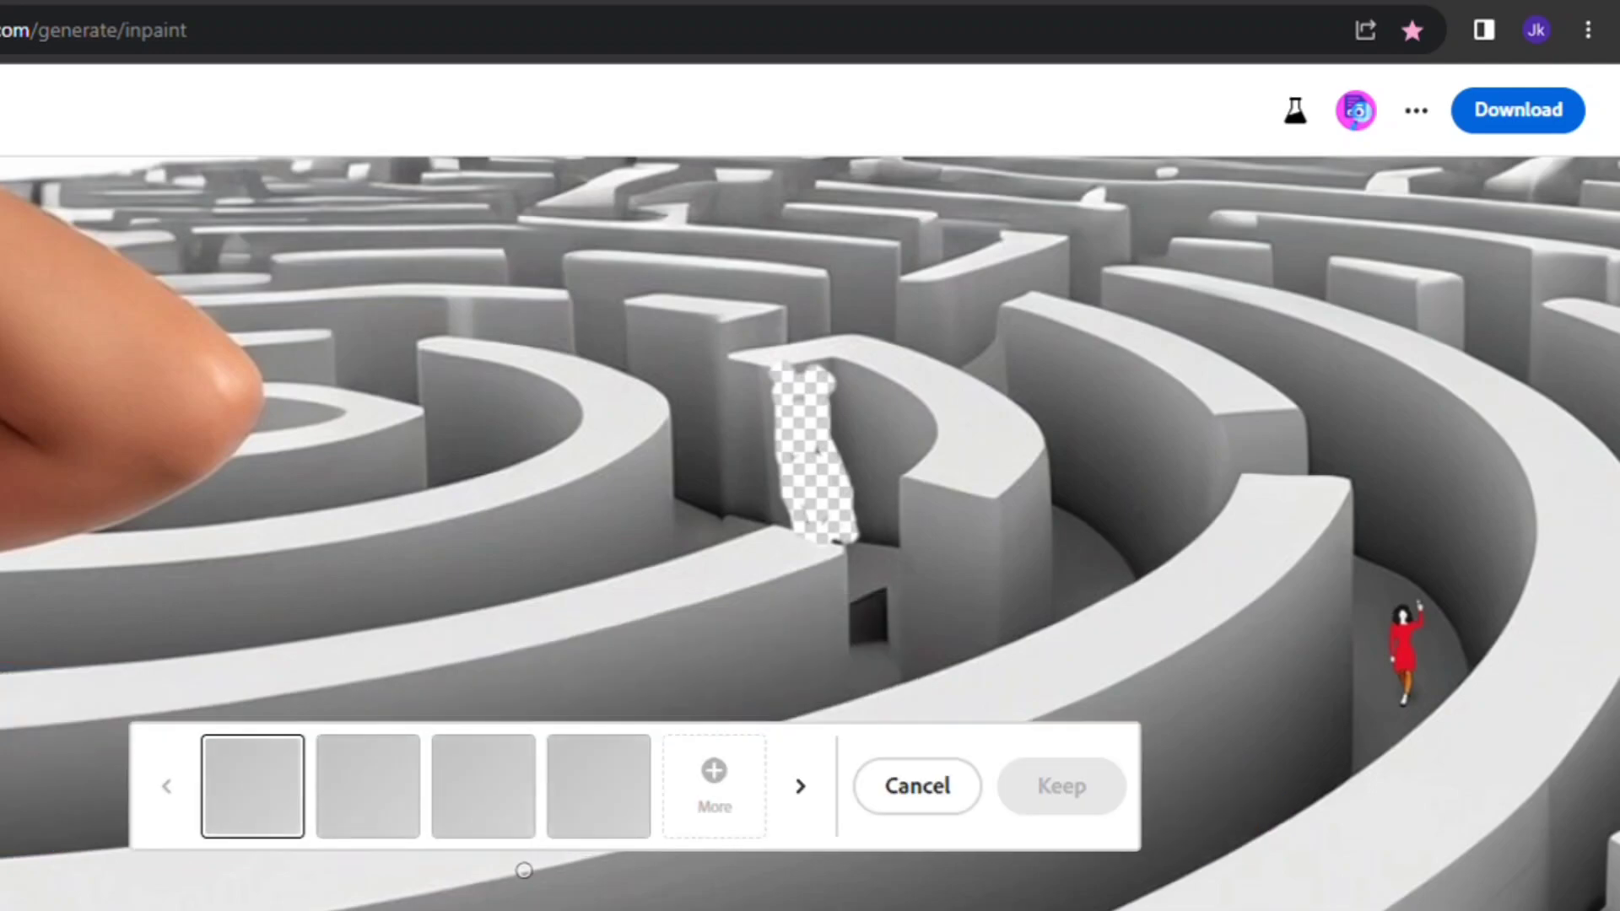
- Preview the ladder variations and keep the second one
left_click(598, 786)
left_click(368, 786)
left_click(253, 786)
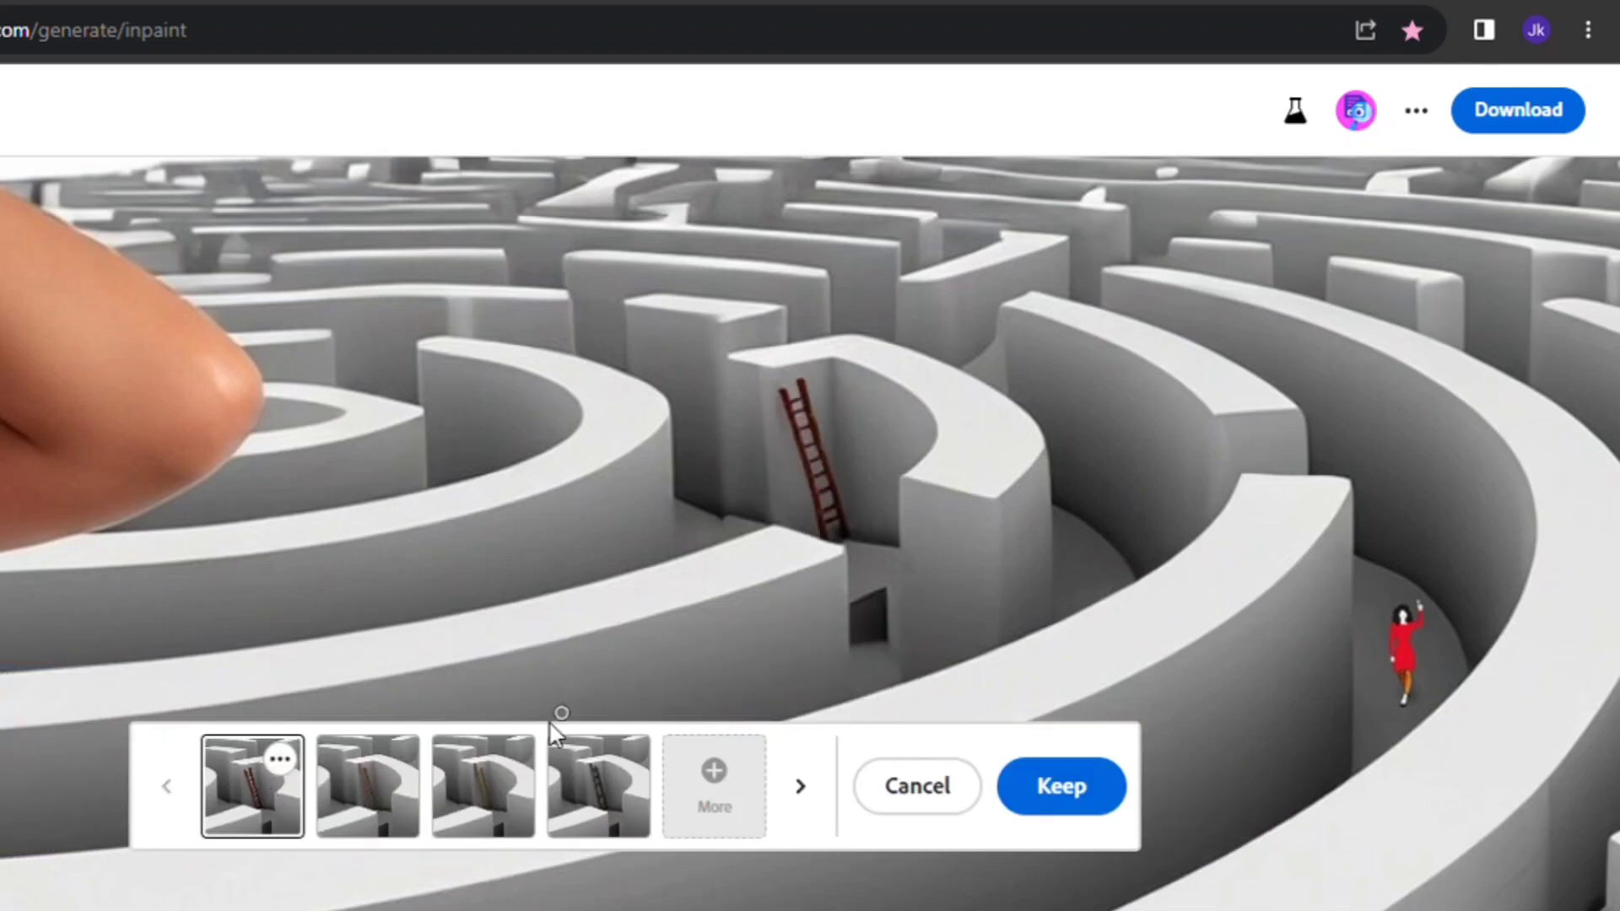
left_click(368, 786)
left_click(1061, 786)
- Mask the middle of the ladder and generate 'person climbing on ladder'
left_click_drag(813, 437, 818, 476)
left_click(507, 817)
type("person climbing on")
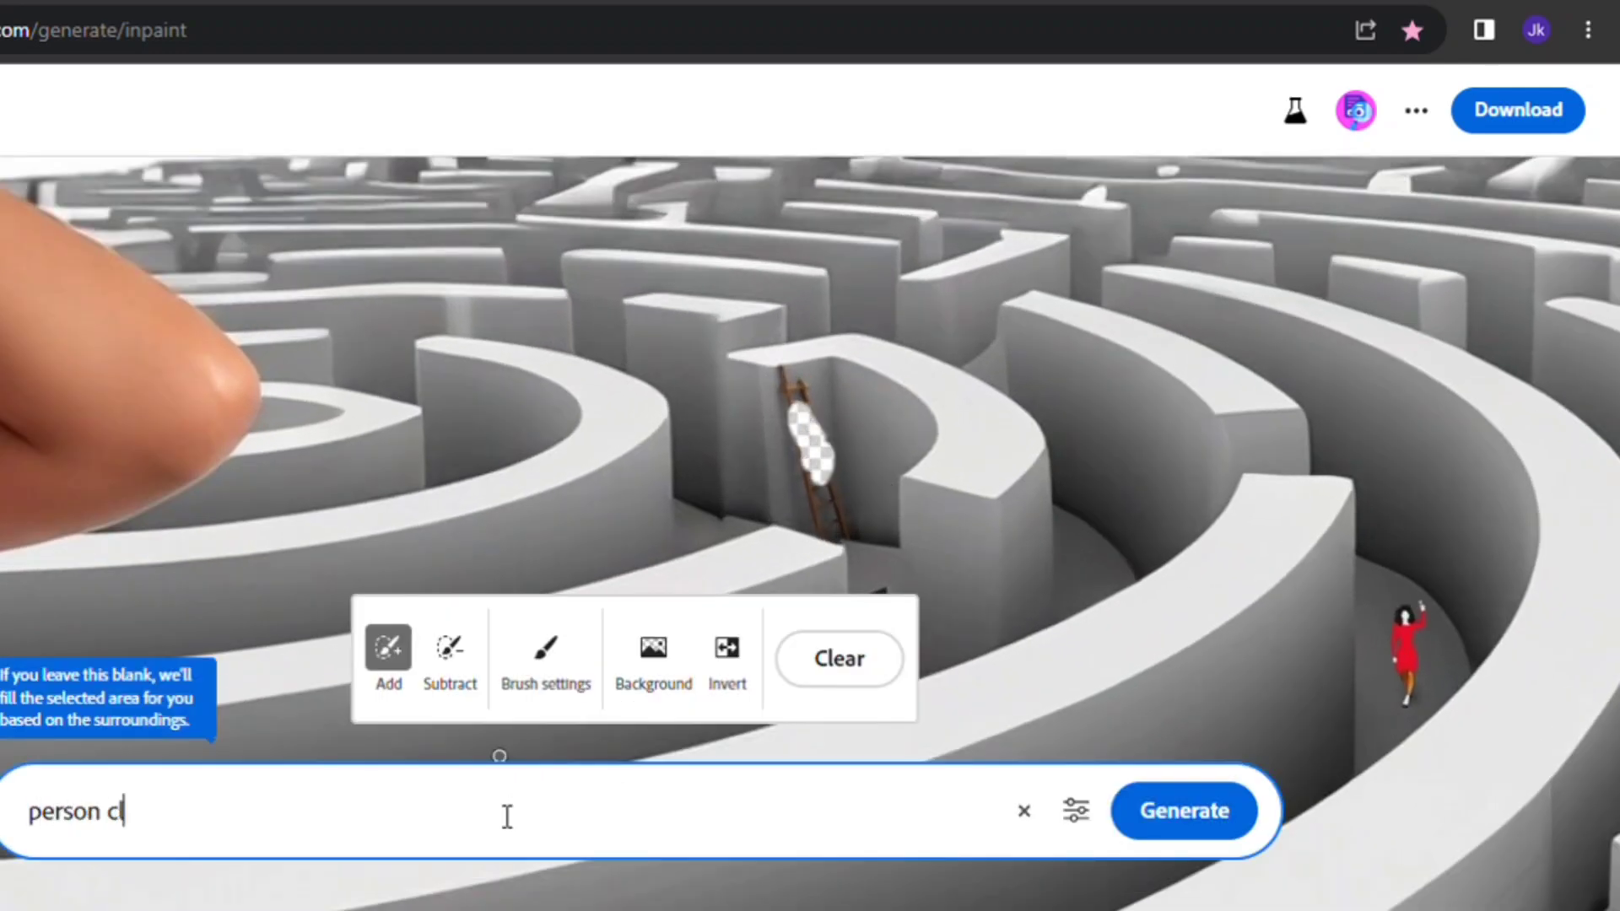
type(" ladder")
key("Return")
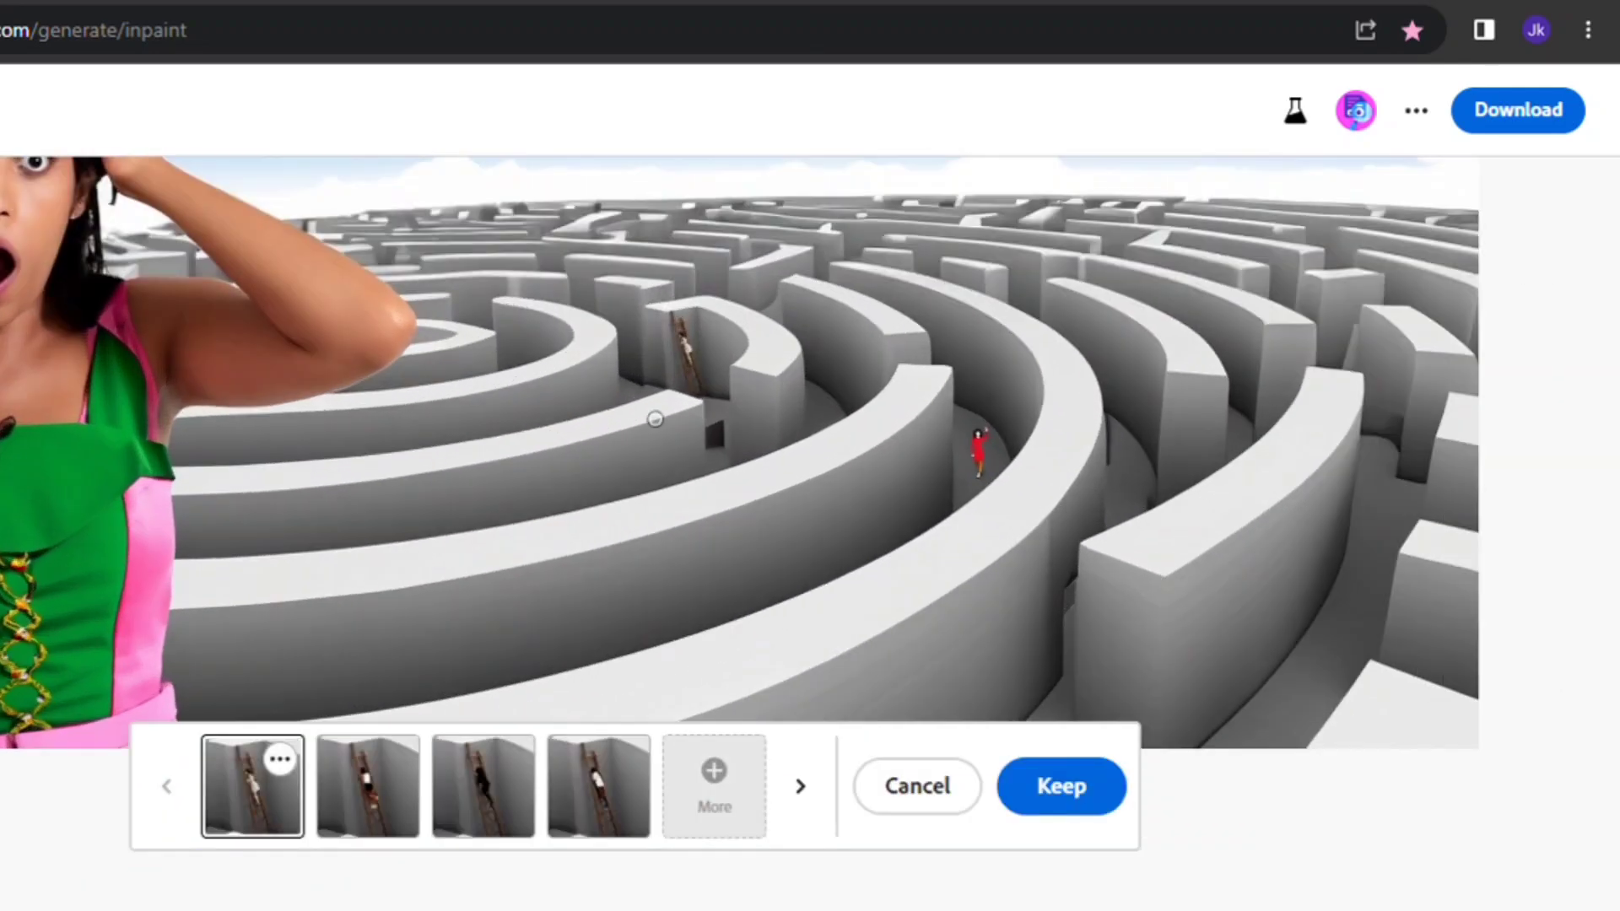
- Preview the climbing-person variations and keep the fourth one
scroll(700, 371, "up", 5)
scroll(699, 371, "down", 1)
left_click(368, 797)
left_click(483, 802)
left_click(609, 810)
scroll(832, 524, "down", 5)
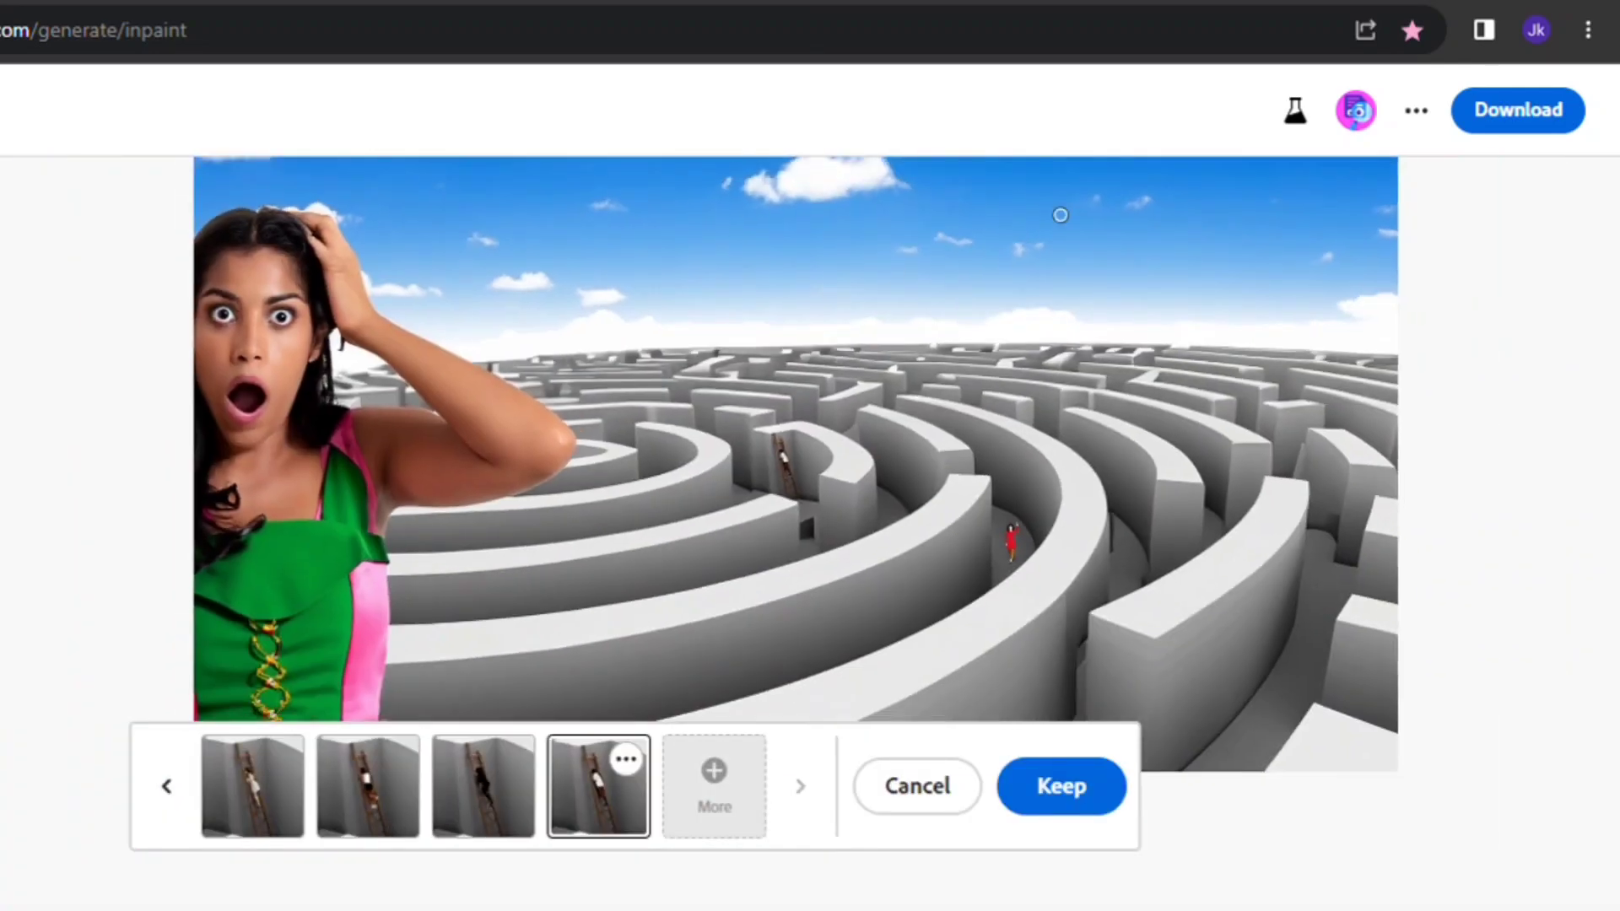
scroll(994, 349, "down", 4)
left_click(1078, 778)
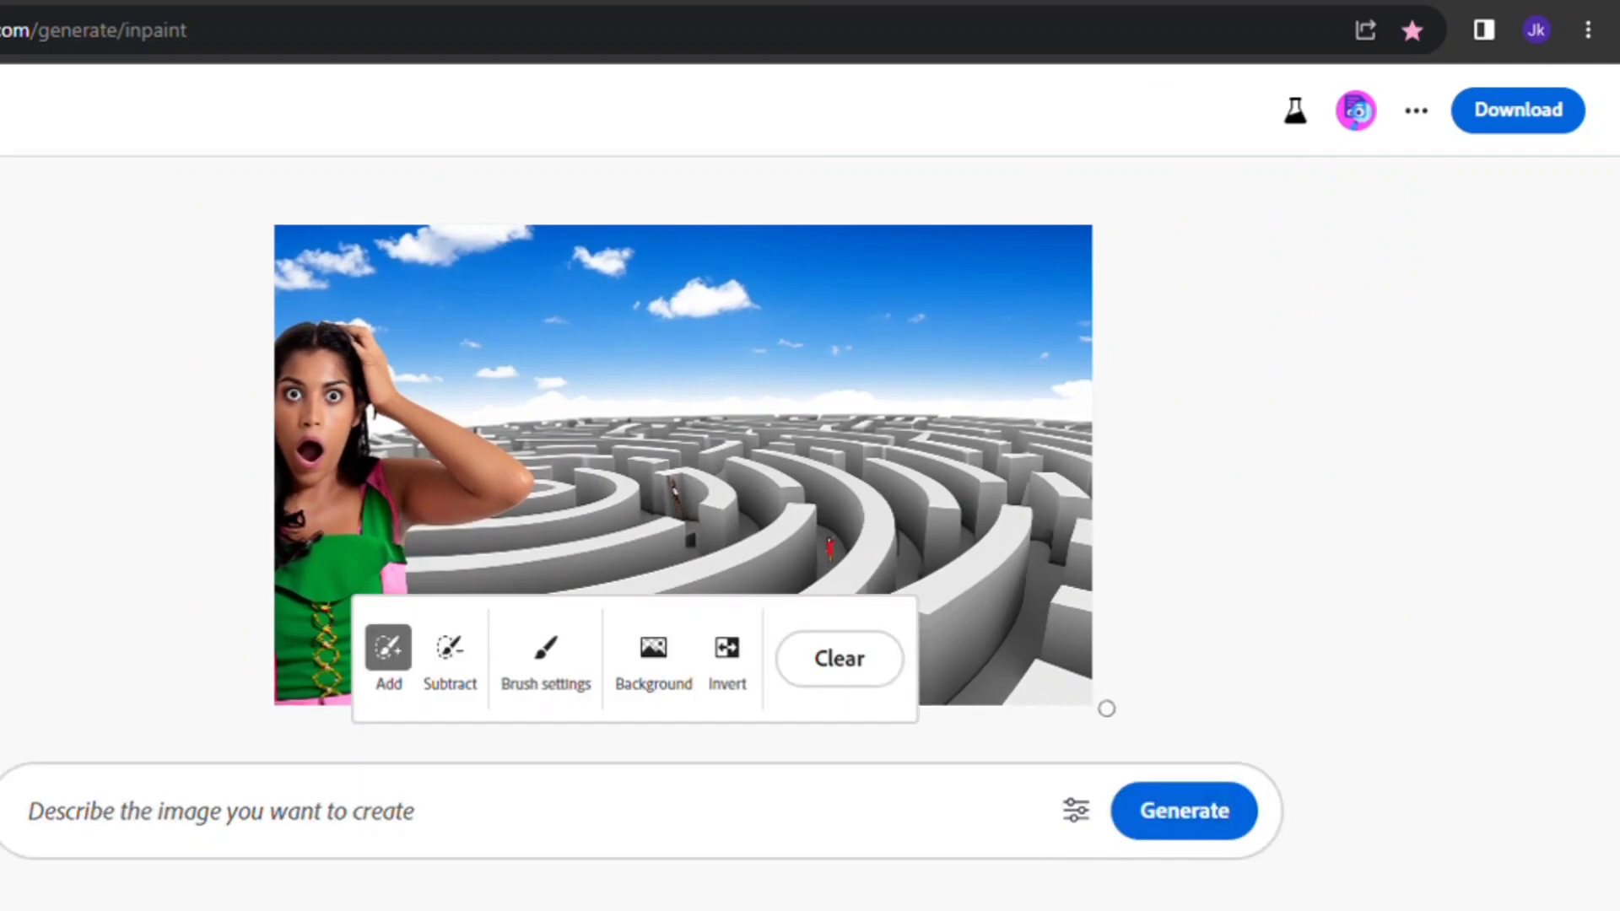
- Mask an area on top of a maze wall and generate 'standing person facing to camera'
left_click_drag(1285, 774, 1301, 872)
scroll(720, 445, "up", 3)
scroll(719, 446, "up", 4)
left_click_drag(768, 413, 755, 301)
left_click(560, 817)
type("standing person facing to camera")
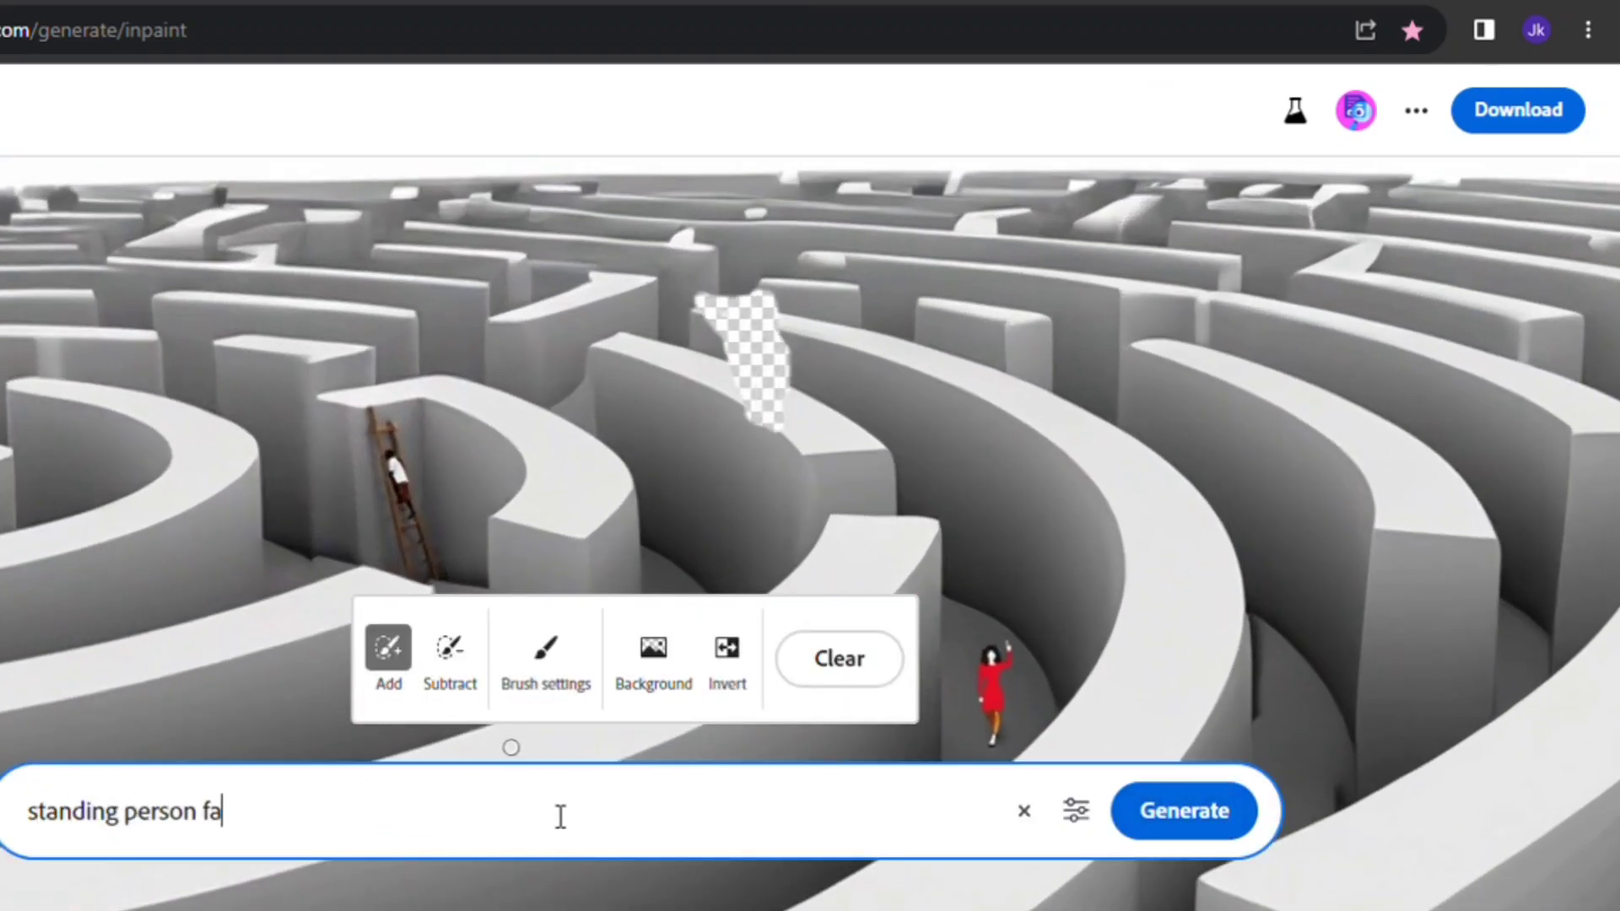
left_click(1157, 838)
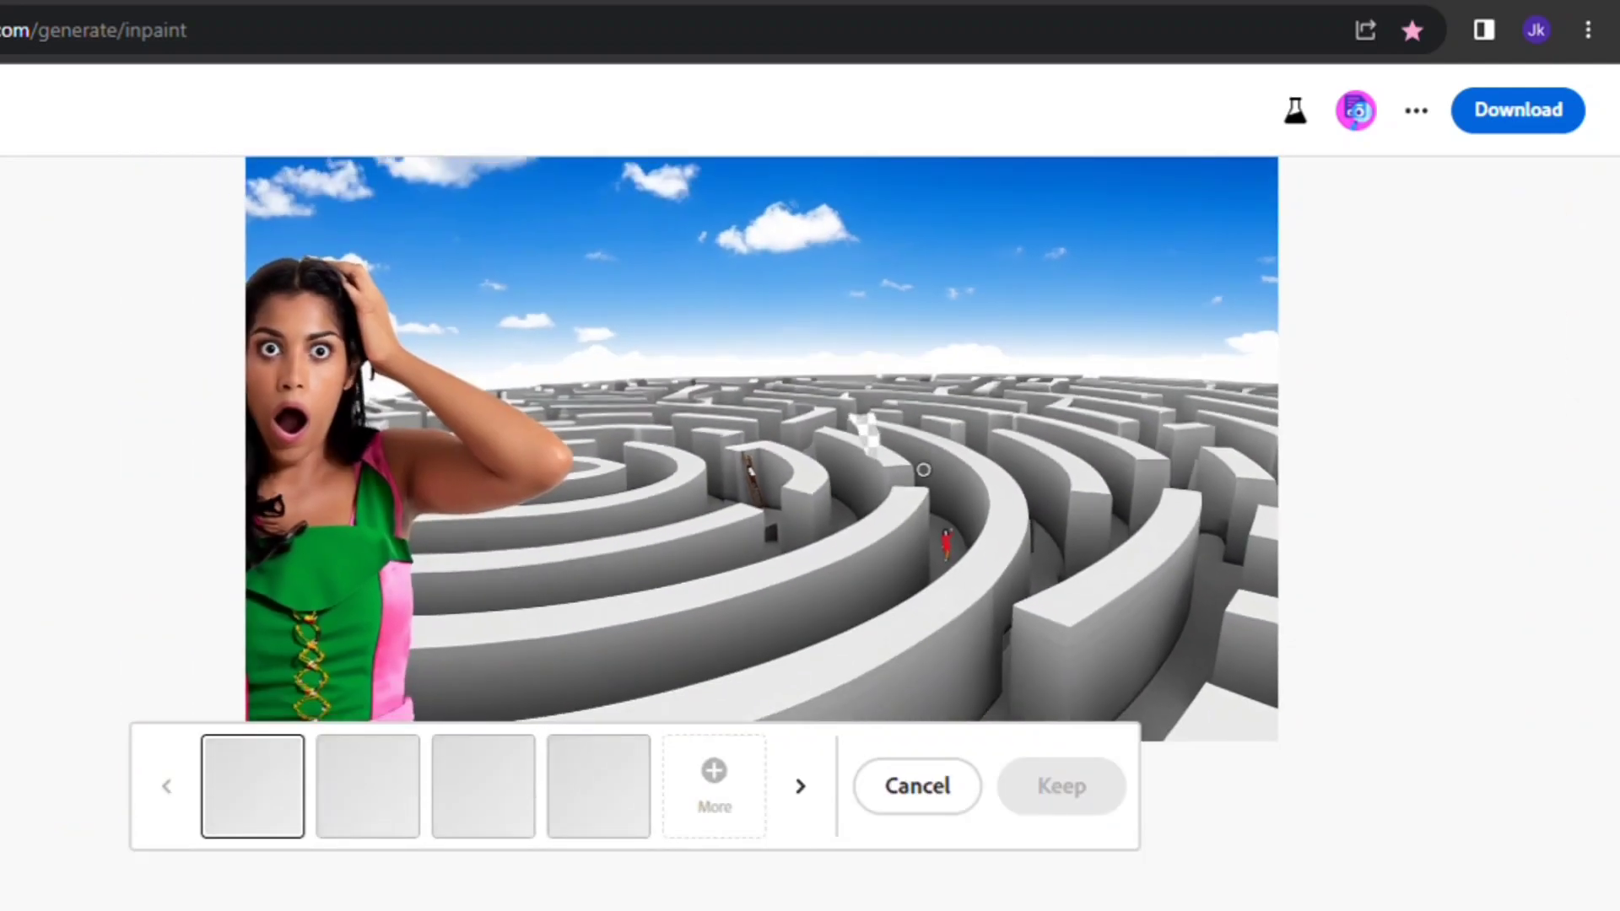
- Compare the standing-person variations and keep the second one
scroll(862, 430, "up", 5)
scroll(816, 452, "up", 2)
left_click(483, 786)
left_click(598, 786)
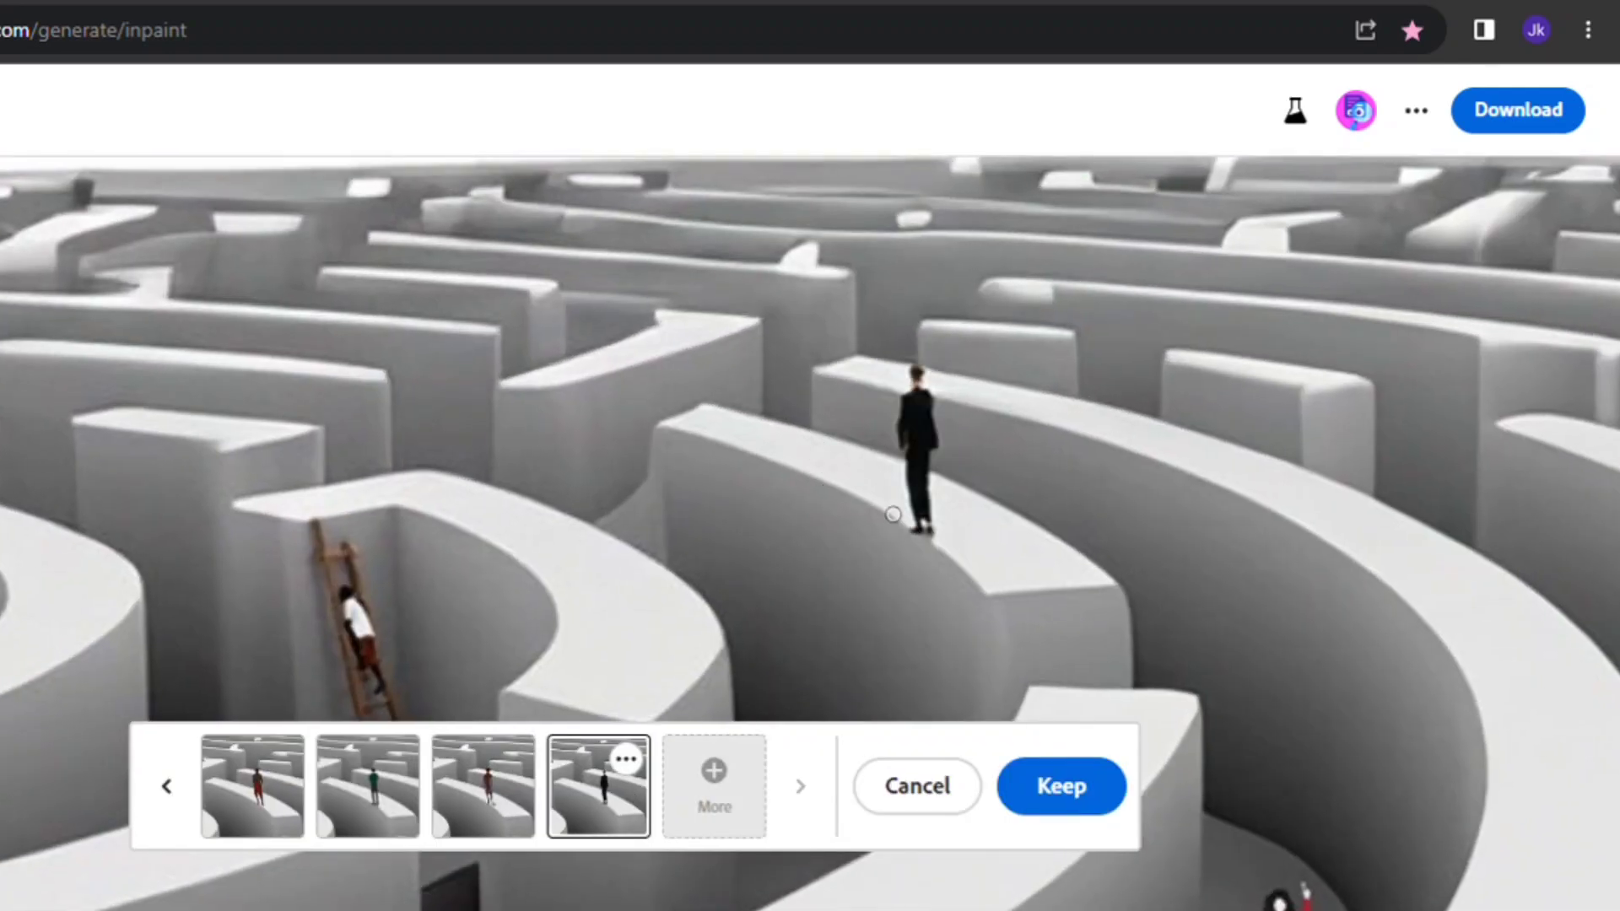
scroll(896, 512, "down", 6)
left_click(386, 806)
scroll(911, 511, "up", 2)
scroll(911, 510, "down", 6)
scroll(1422, 423, "up", 4)
scroll(341, 423, "up", 3)
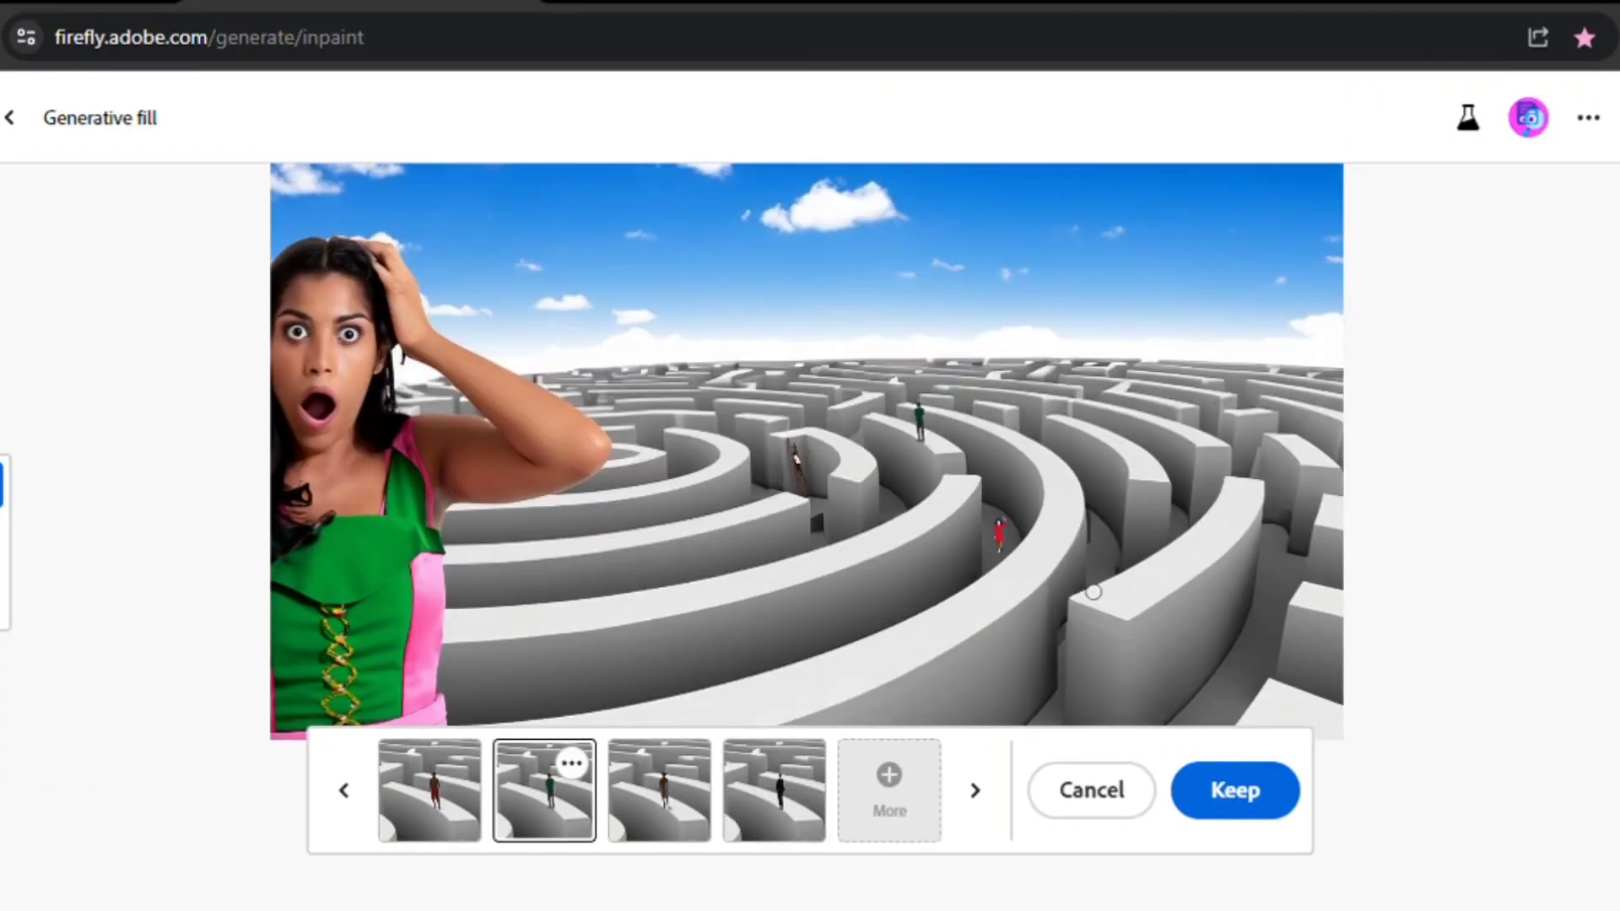
scroll(1108, 559, "up", 5)
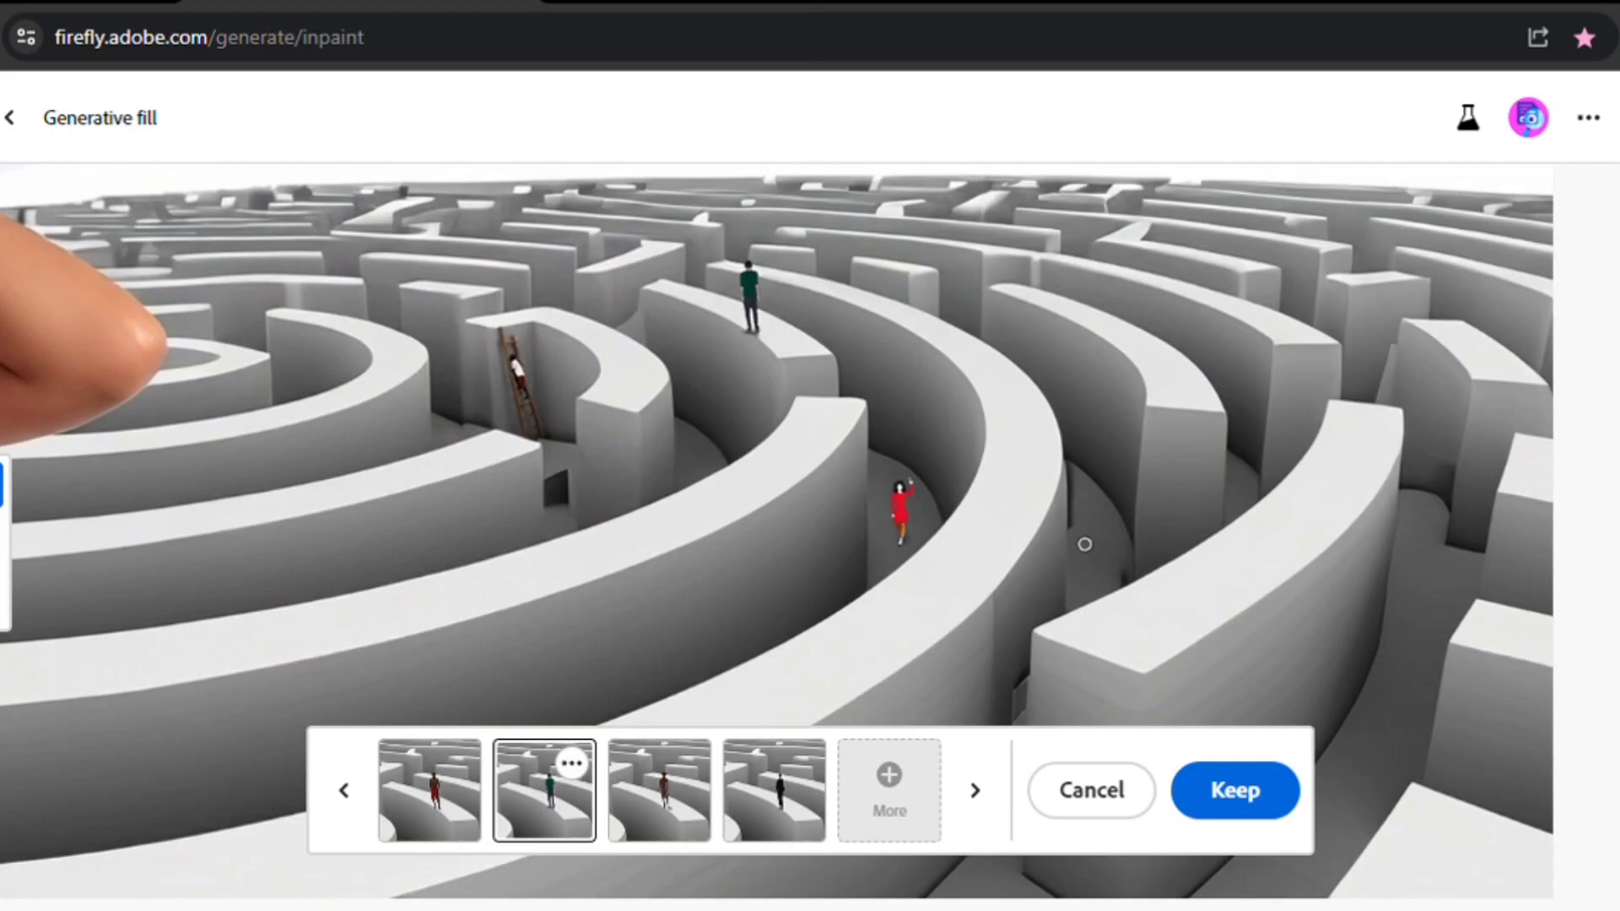
left_click(1251, 810)
- Generate a 'gold coin' in the masked spot in a maze corridor
left_click(611, 853)
type("gold coin")
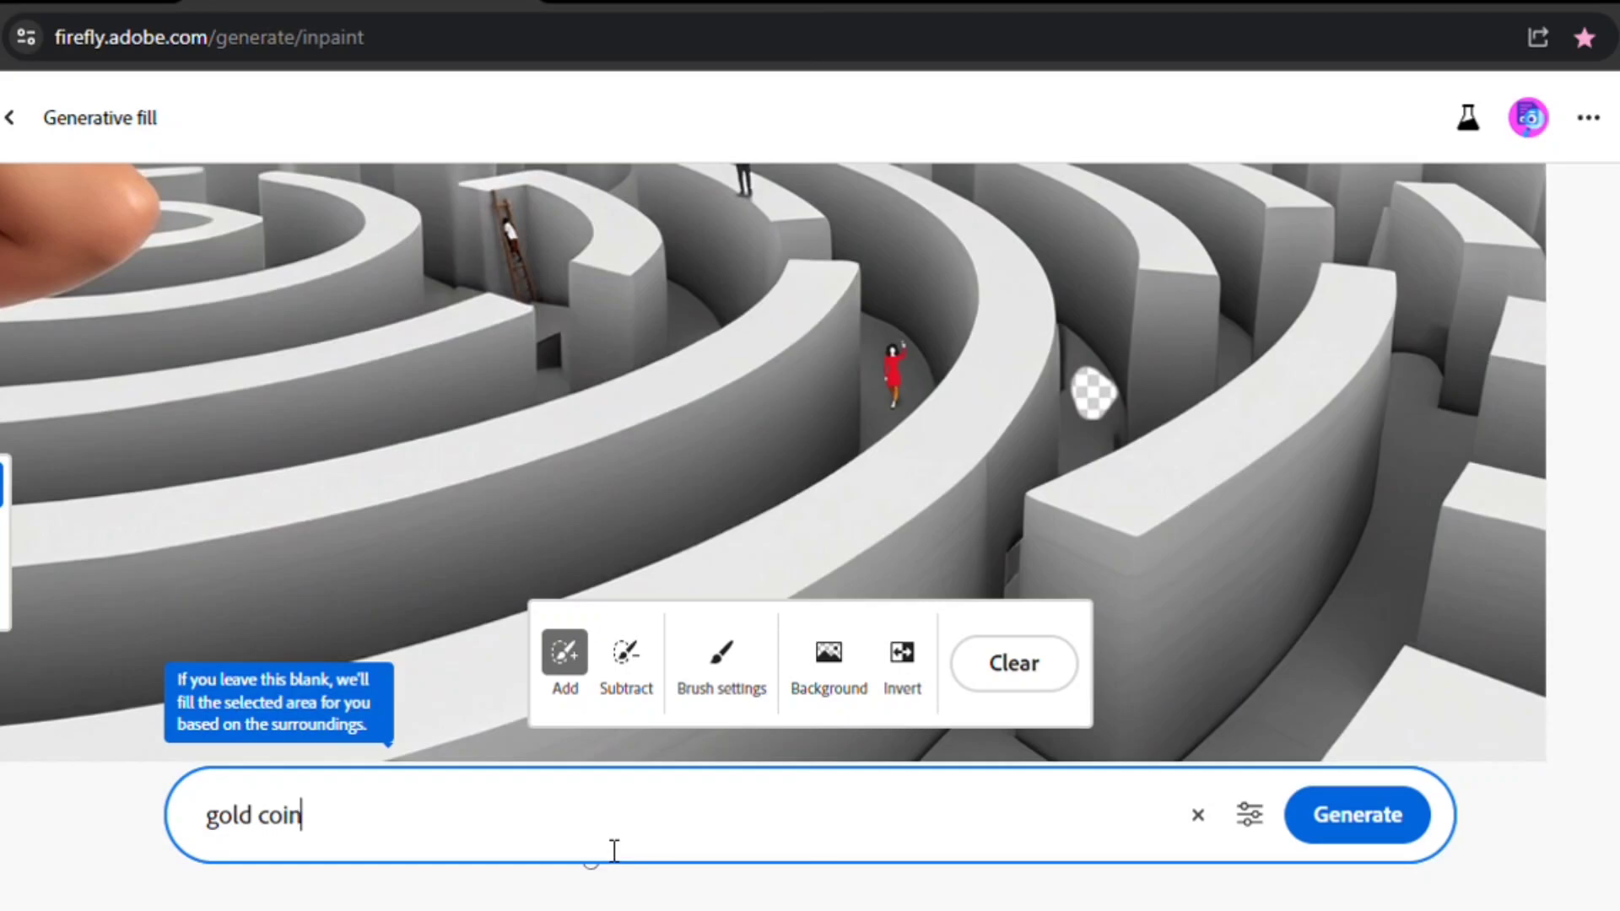
key("Return")
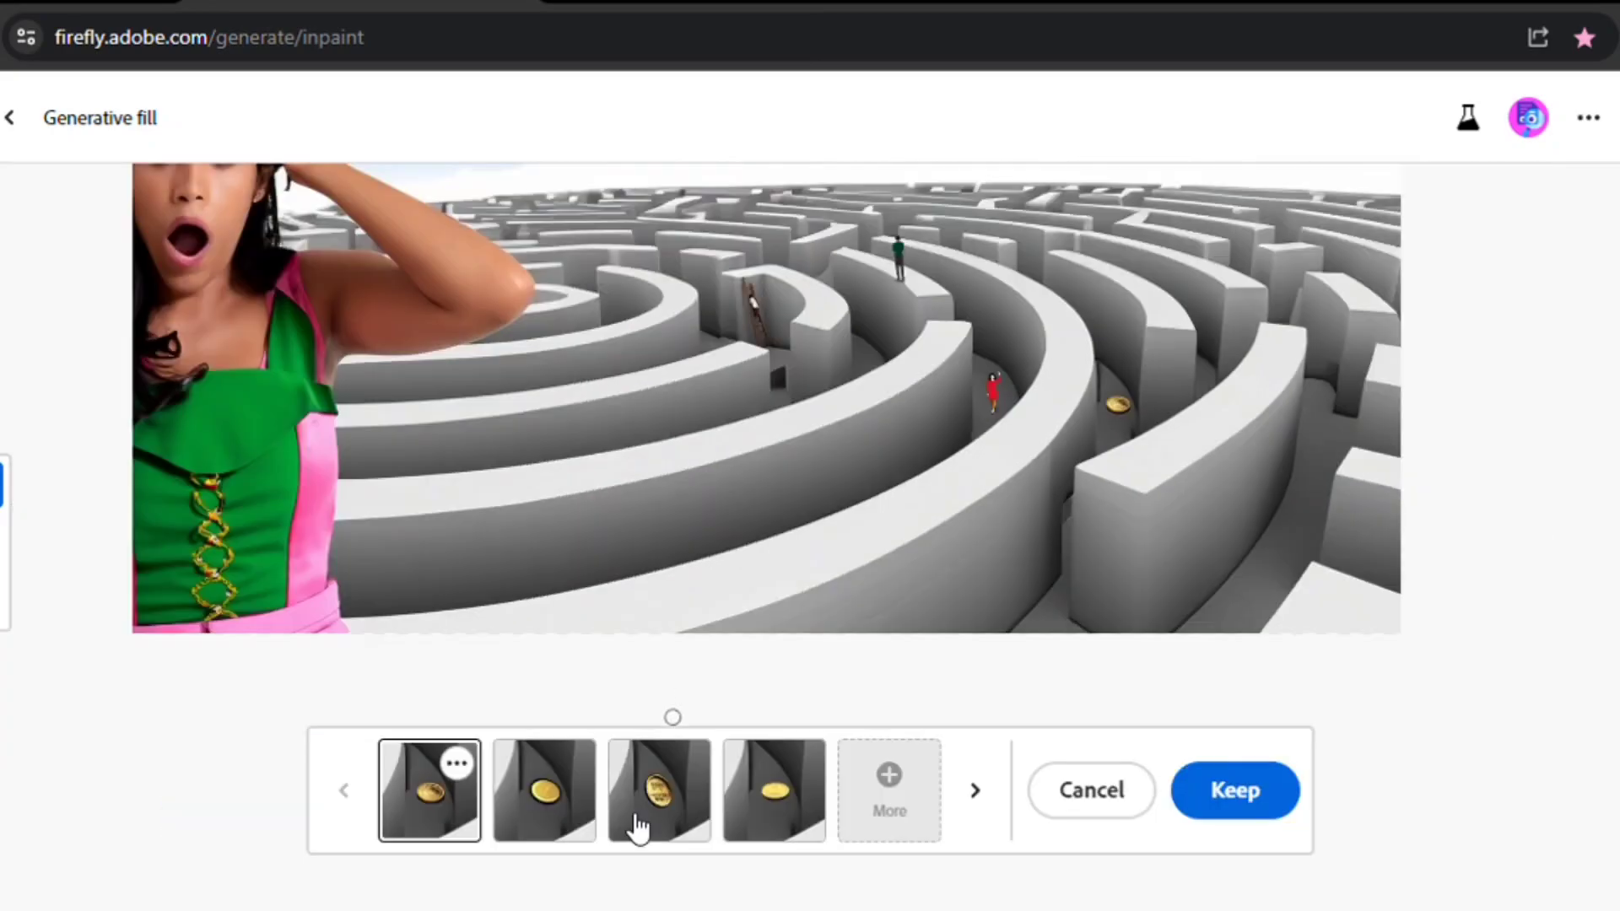
- Preview the gold coin variations and keep the first one
left_click(659, 790)
scroll(1162, 463, "up", 3)
left_click(796, 808)
left_click(432, 791)
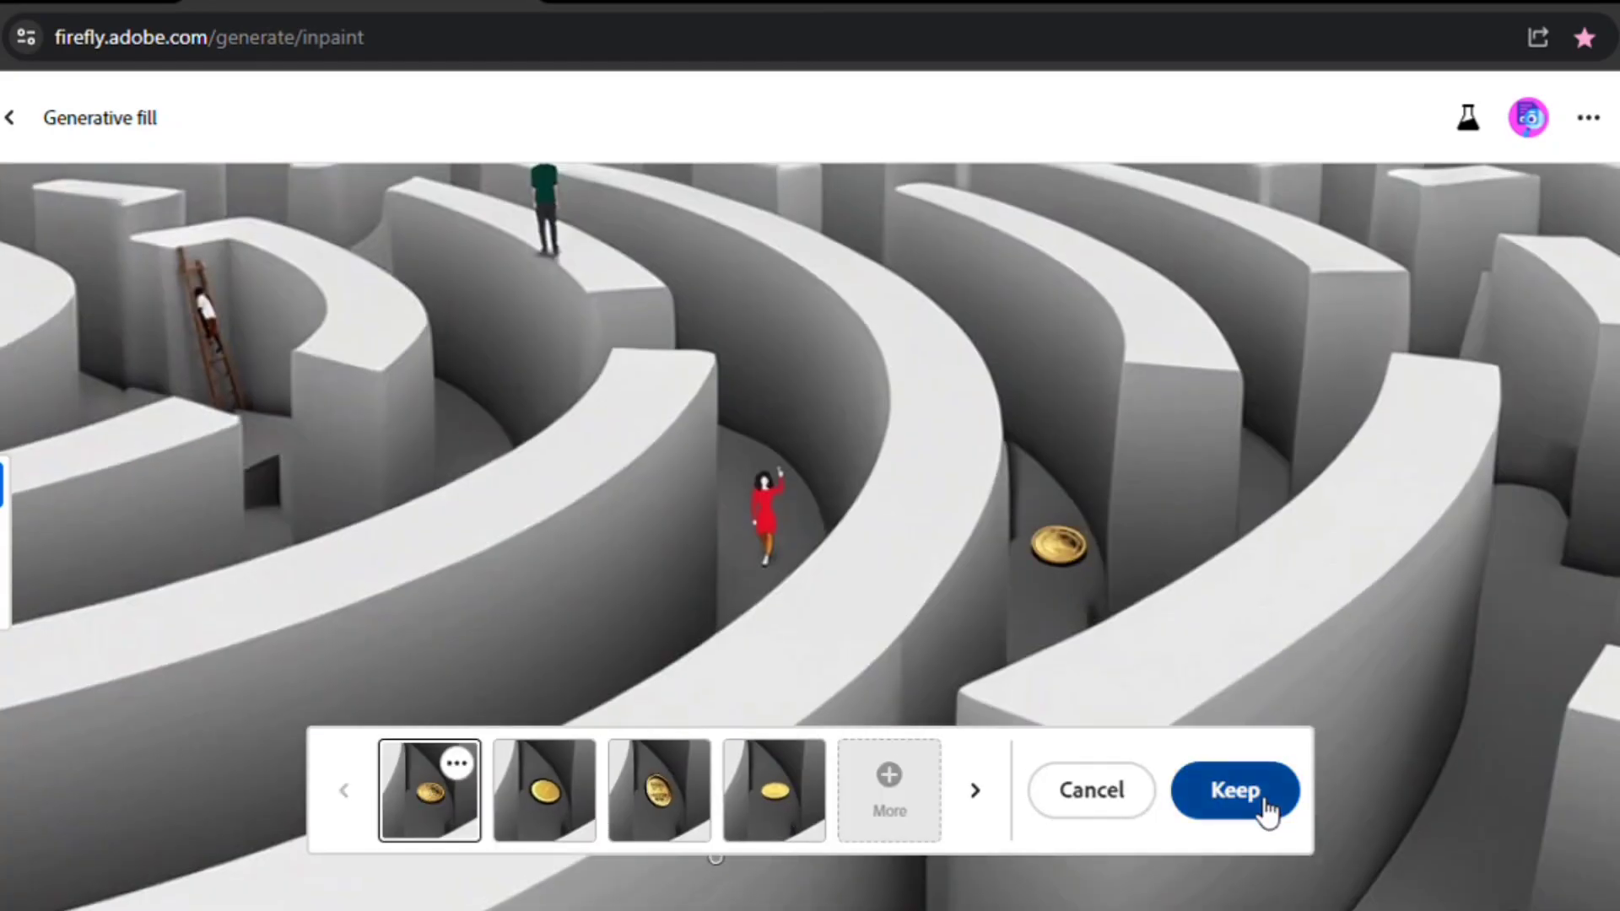
left_click(1263, 804)
- Generate a 'large dollar sign' and keep the fourth variation
scroll(1083, 426, "down", 10)
scroll(1083, 426, "up", 2)
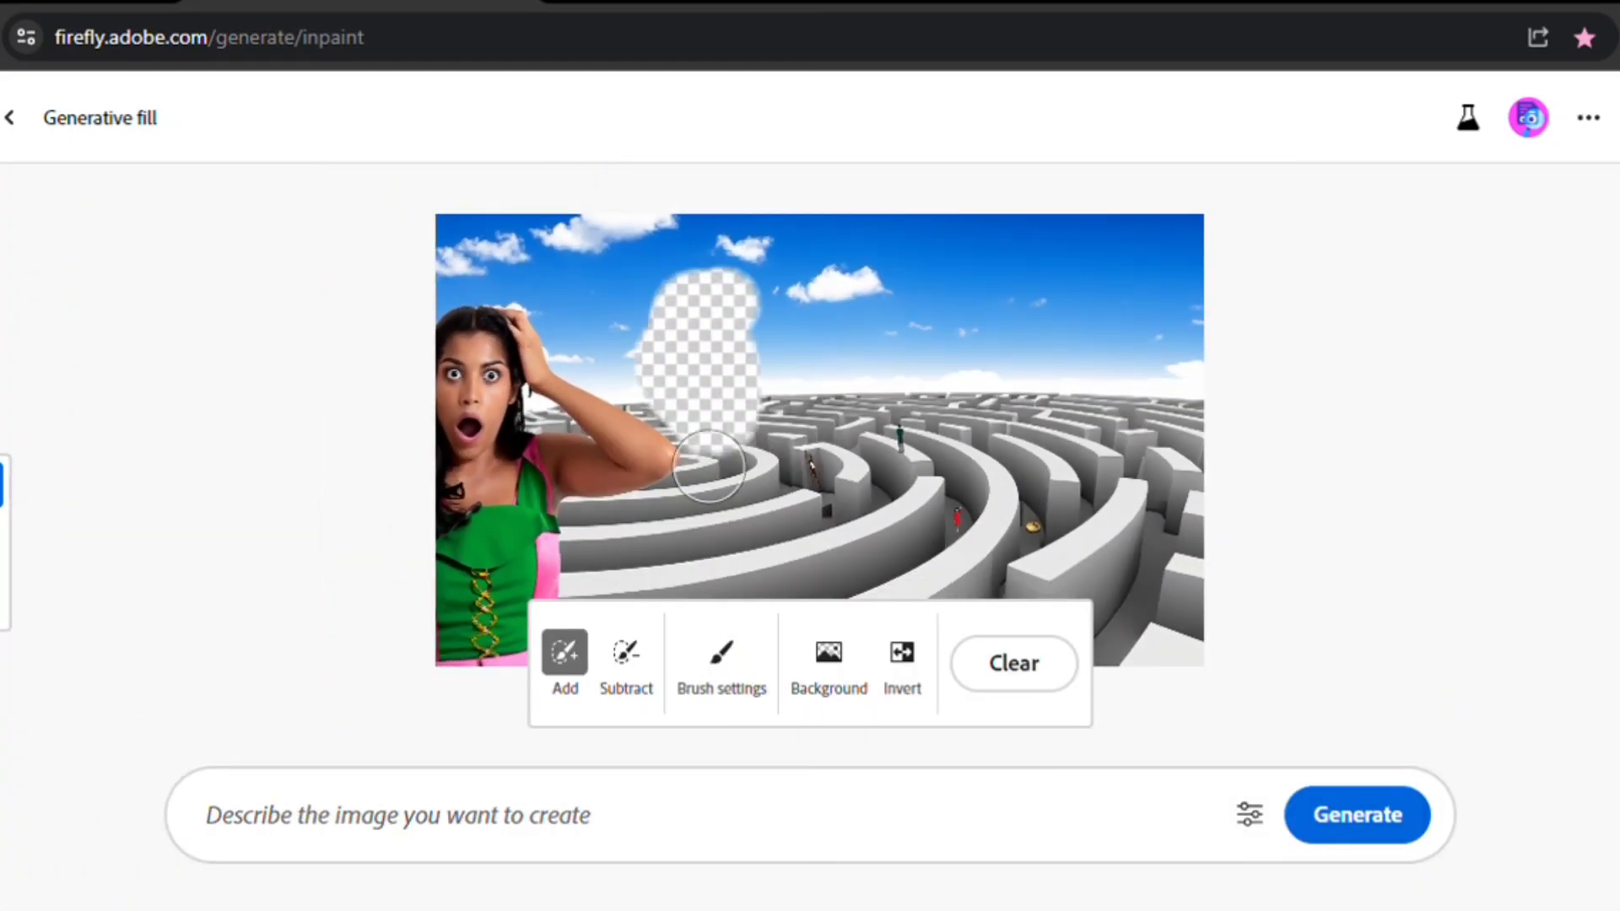
type("large dollar sign")
left_click(1356, 821)
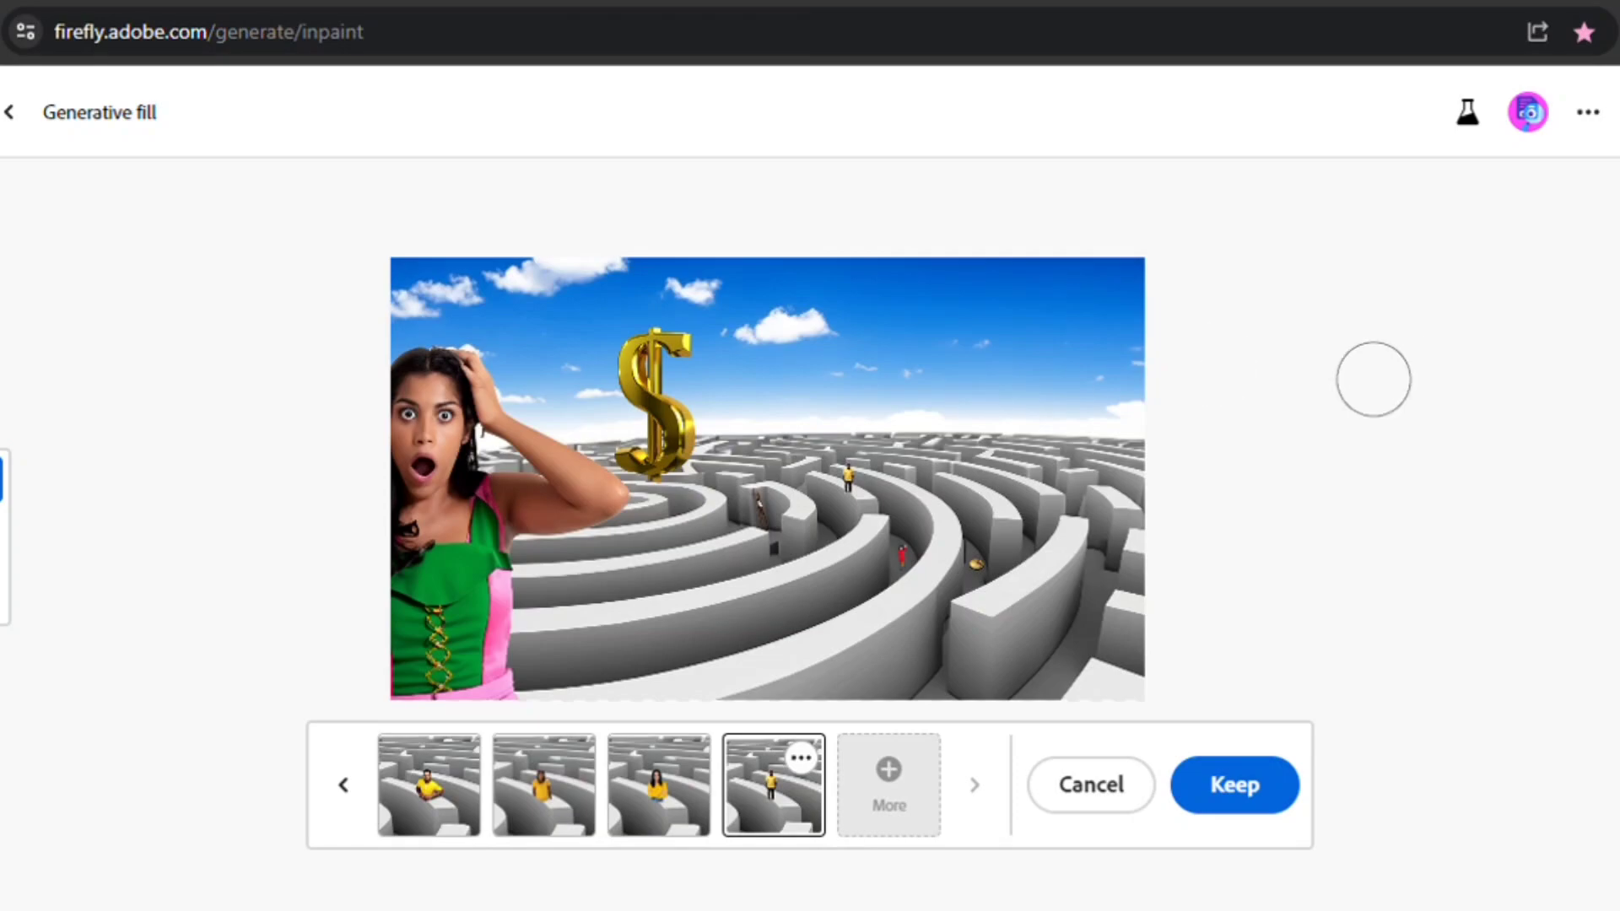
scroll(868, 397, "up", 3)
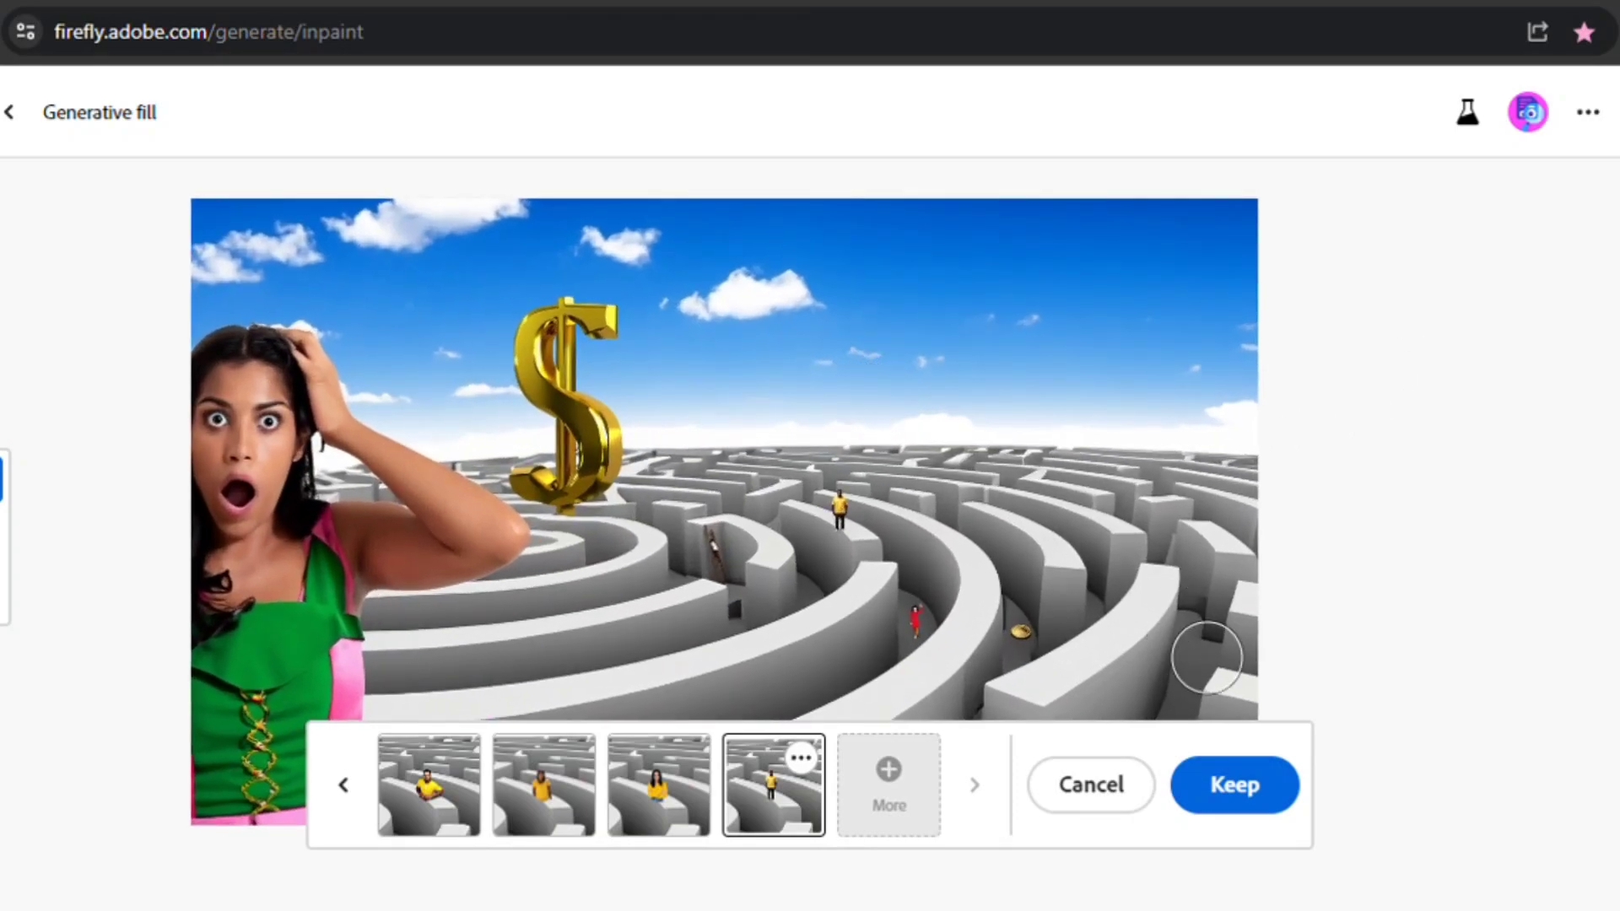
left_click(1270, 801)
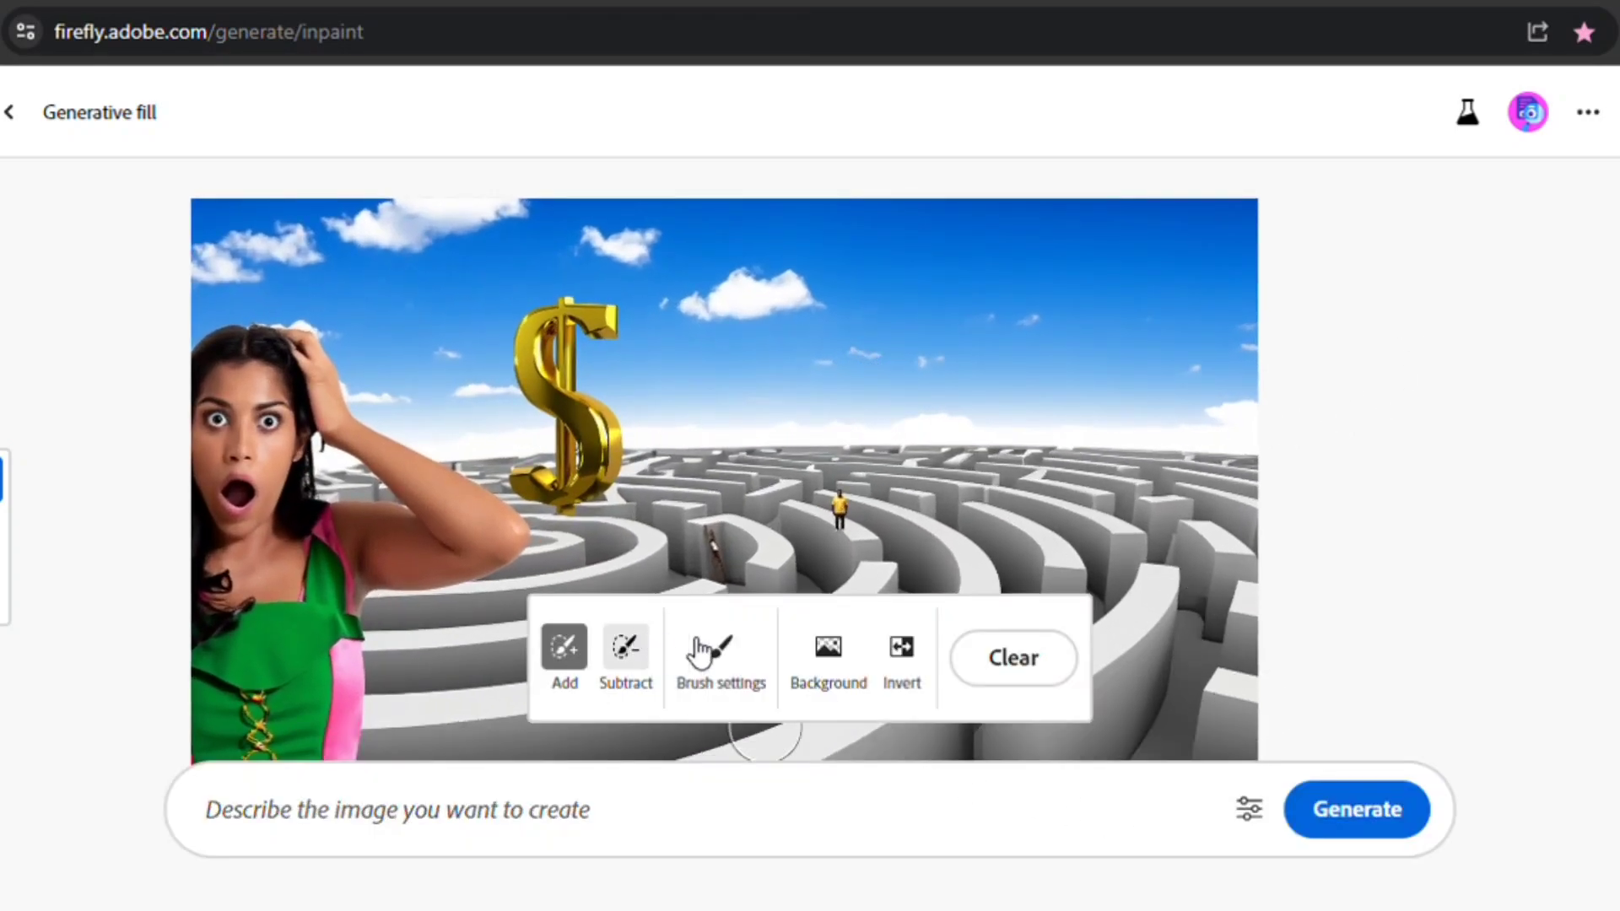
- Set the brush size to 19% and mask a tall area above the person in the yellow shirt
left_click(730, 663)
left_click_drag(705, 394, 649, 407)
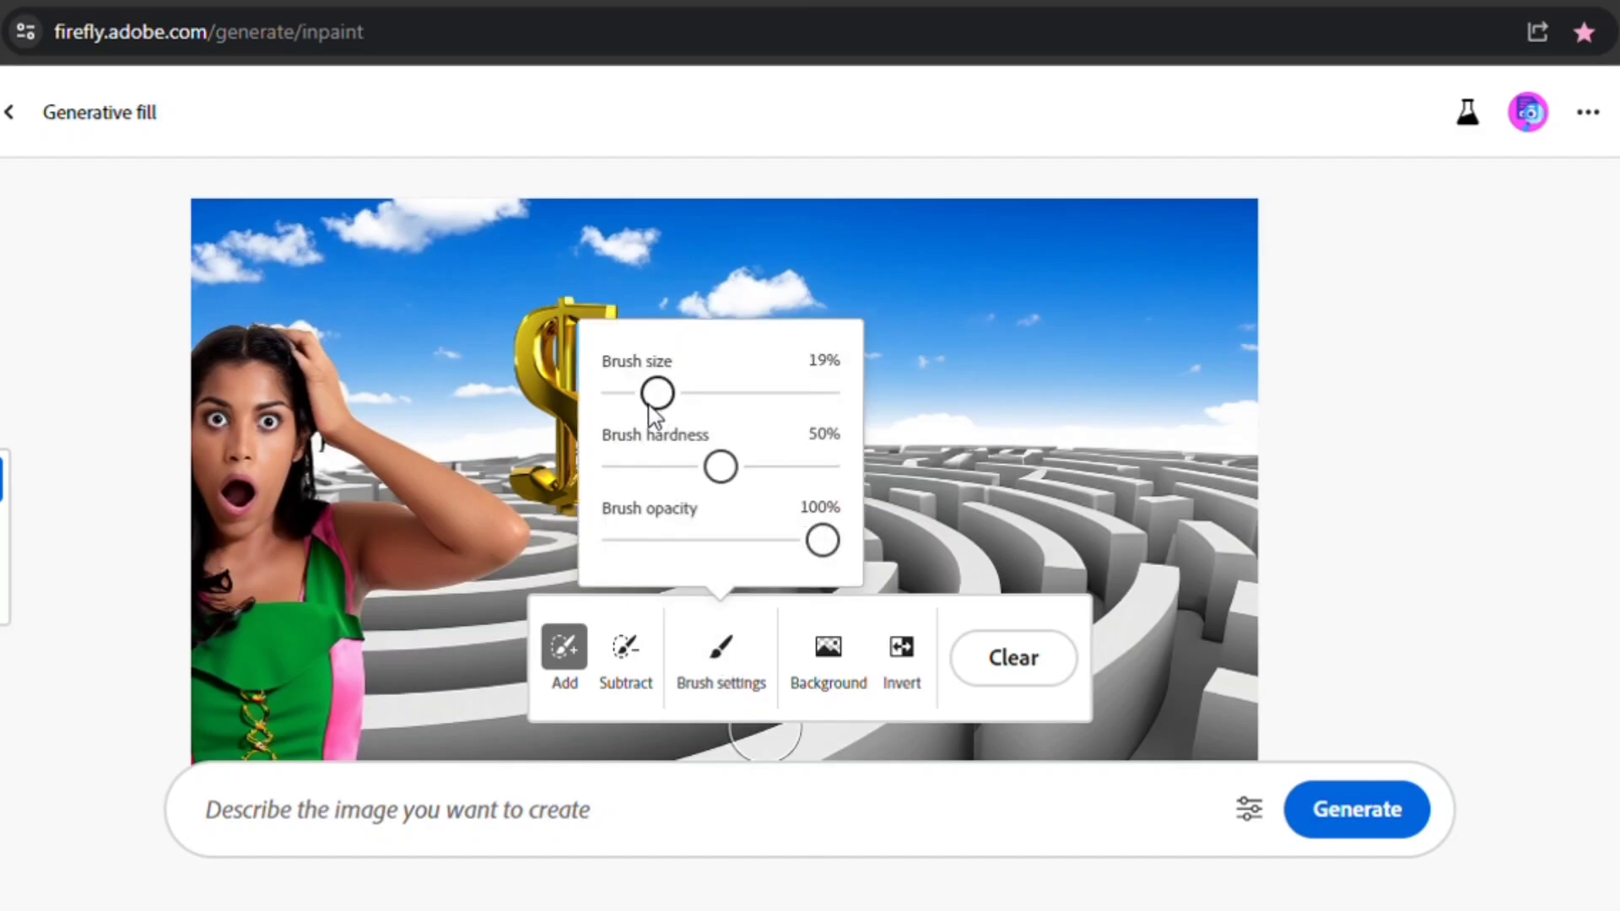
left_click(1514, 413)
scroll(827, 544, "up", 5)
scroll(818, 537, "down", 3)
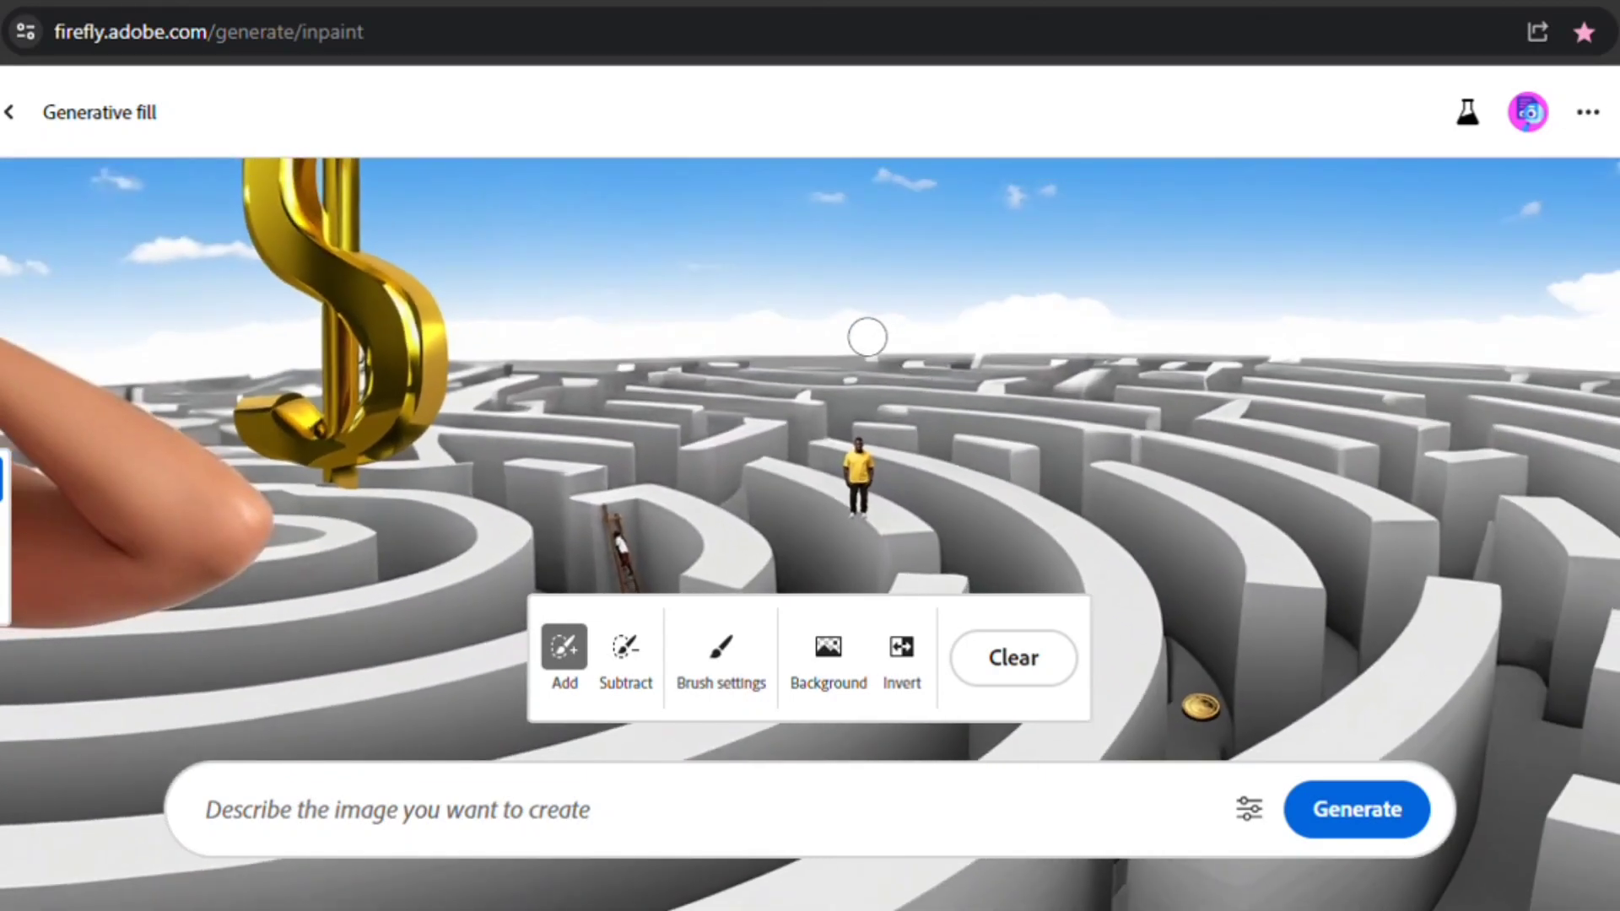
left_click_drag(845, 300, 853, 372)
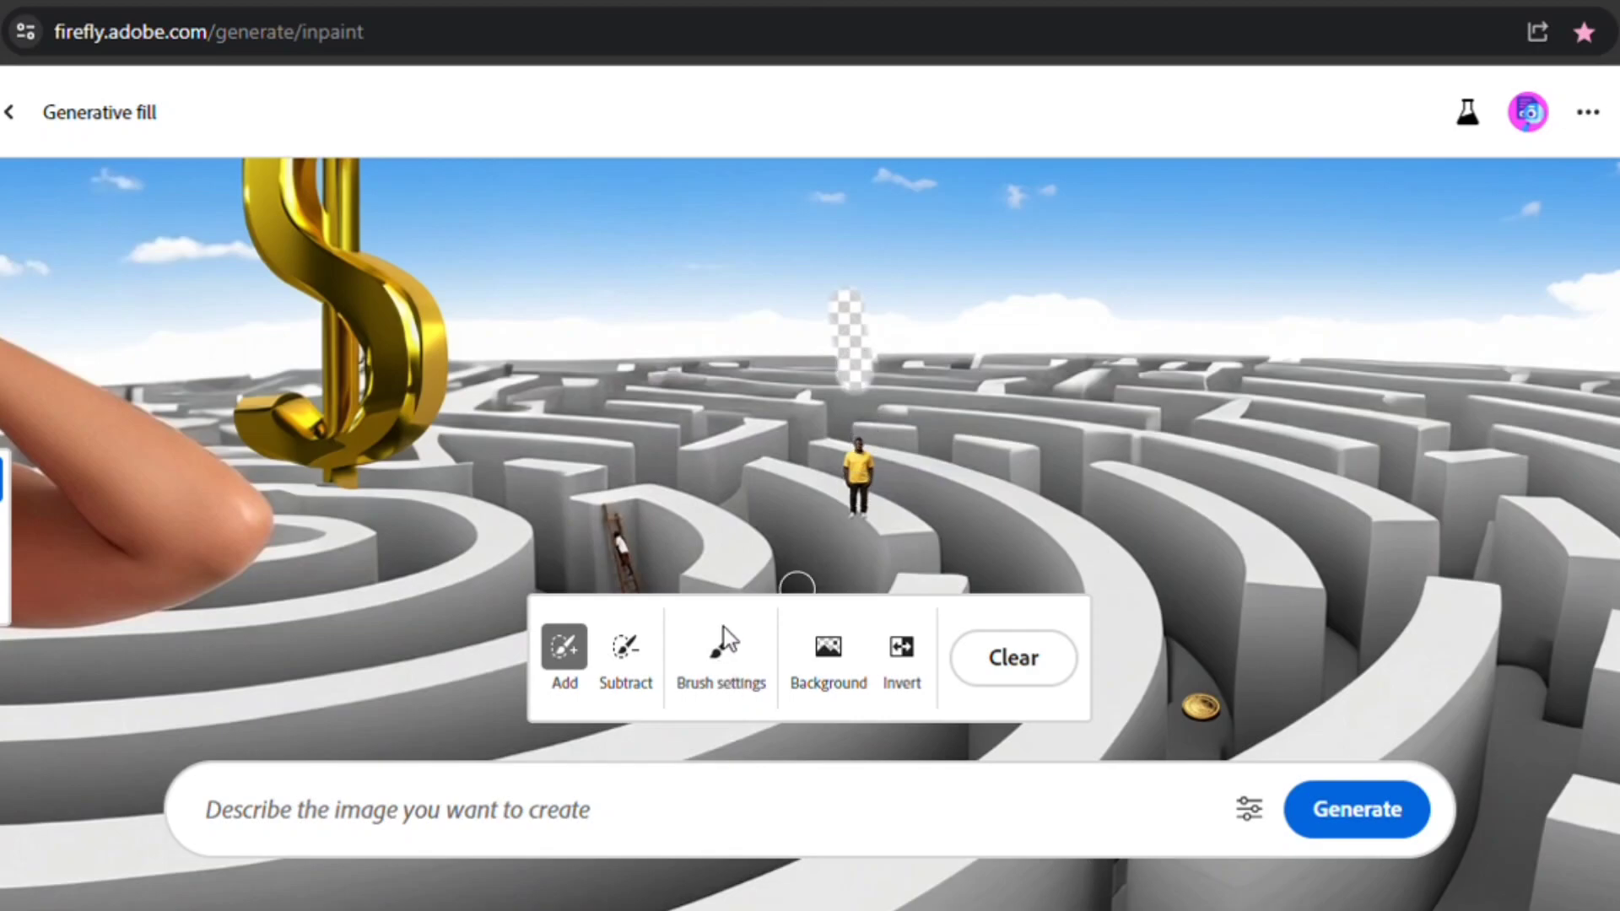
- Reduce the brush size to 3% in the brush settings
left_click(719, 671)
left_click_drag(659, 403, 611, 405)
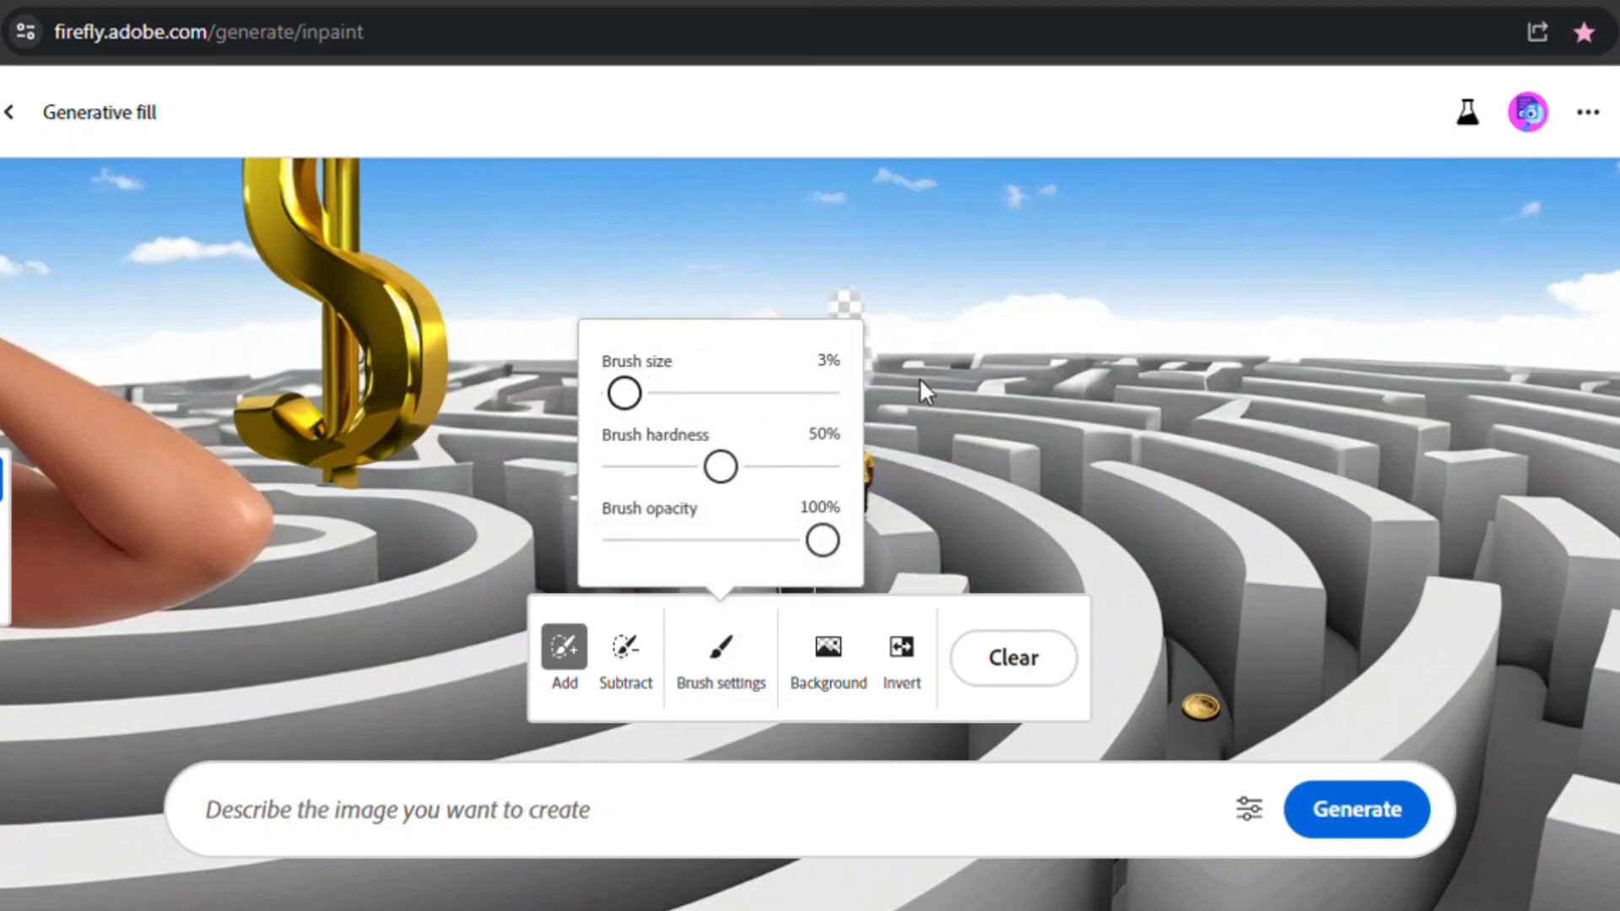
left_click(898, 407)
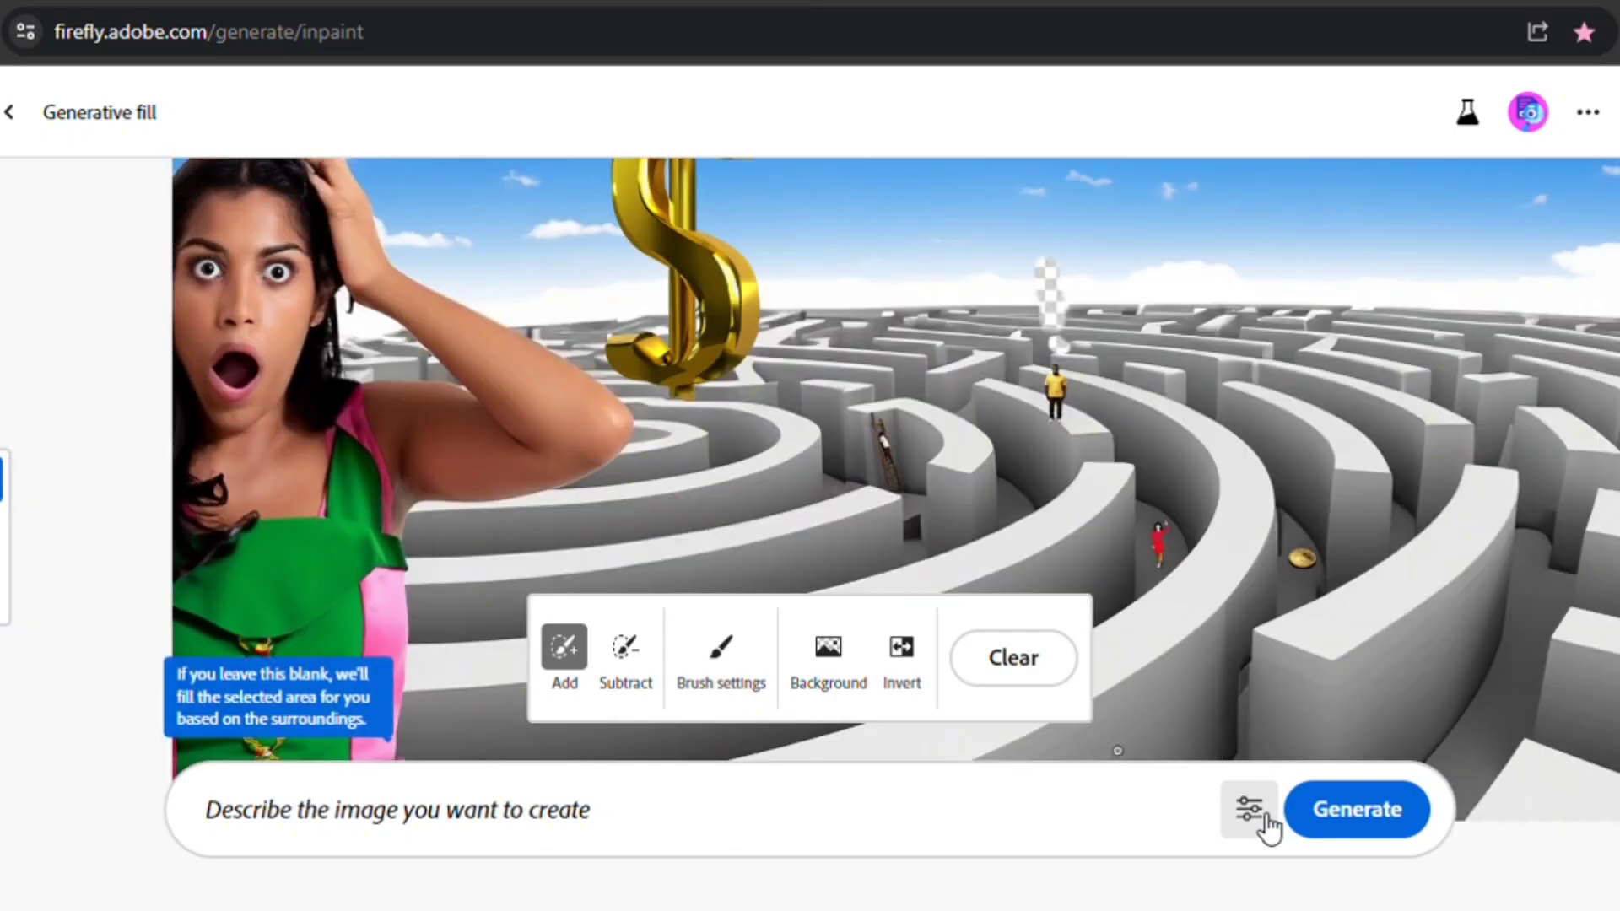
- Open the generation settings and switch Match shape to Conform
left_click(1248, 808)
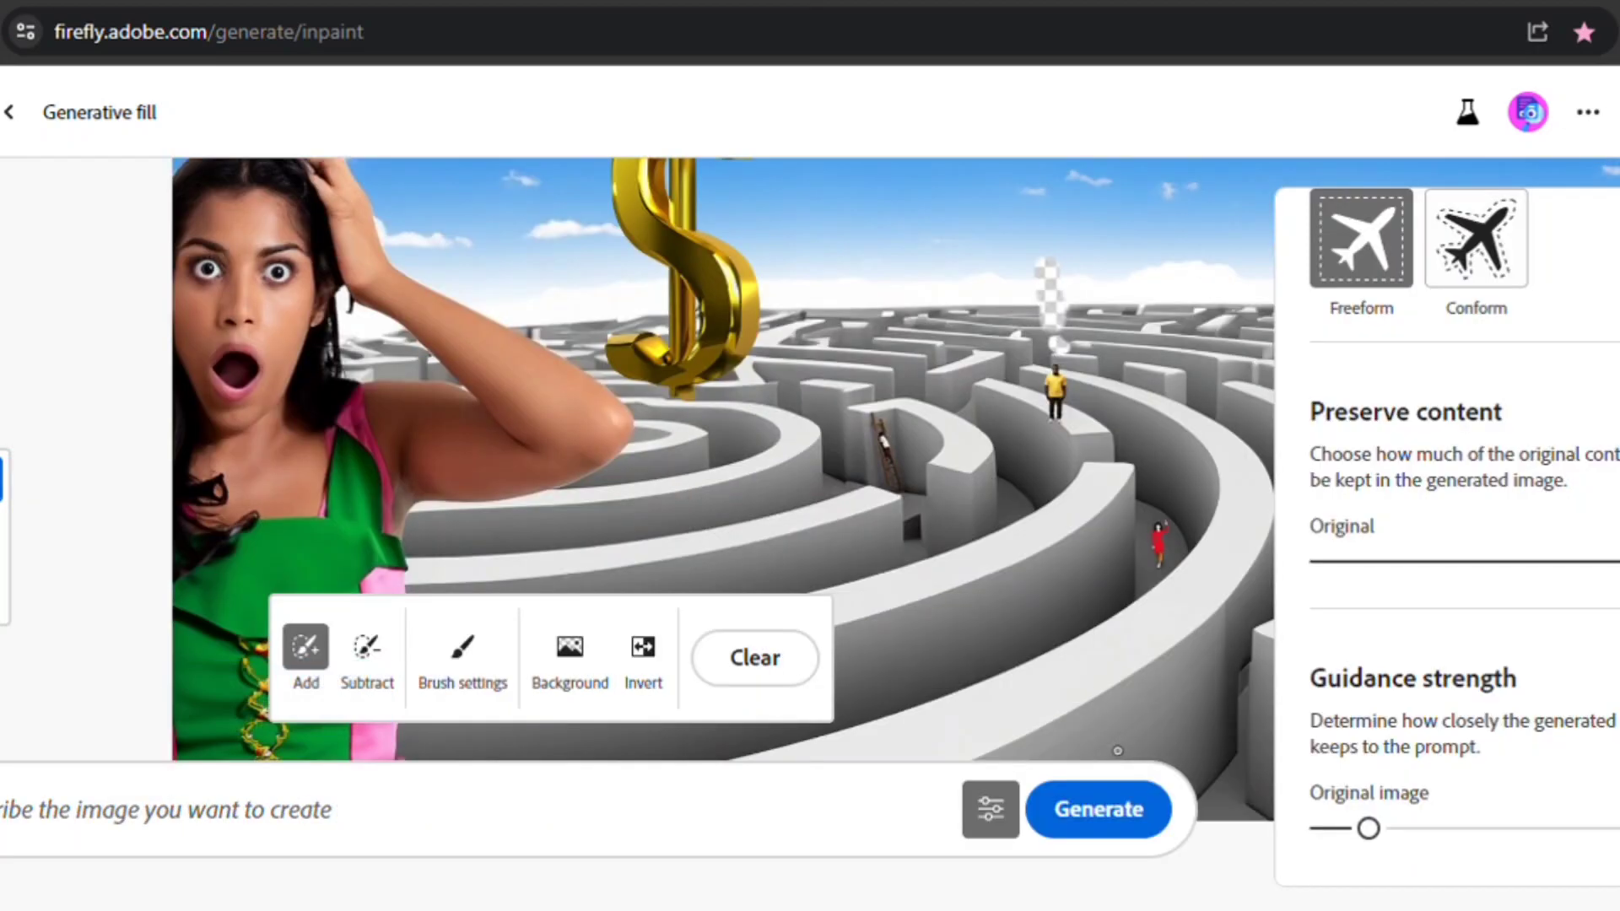
scroll(1508, 348, "up", 2)
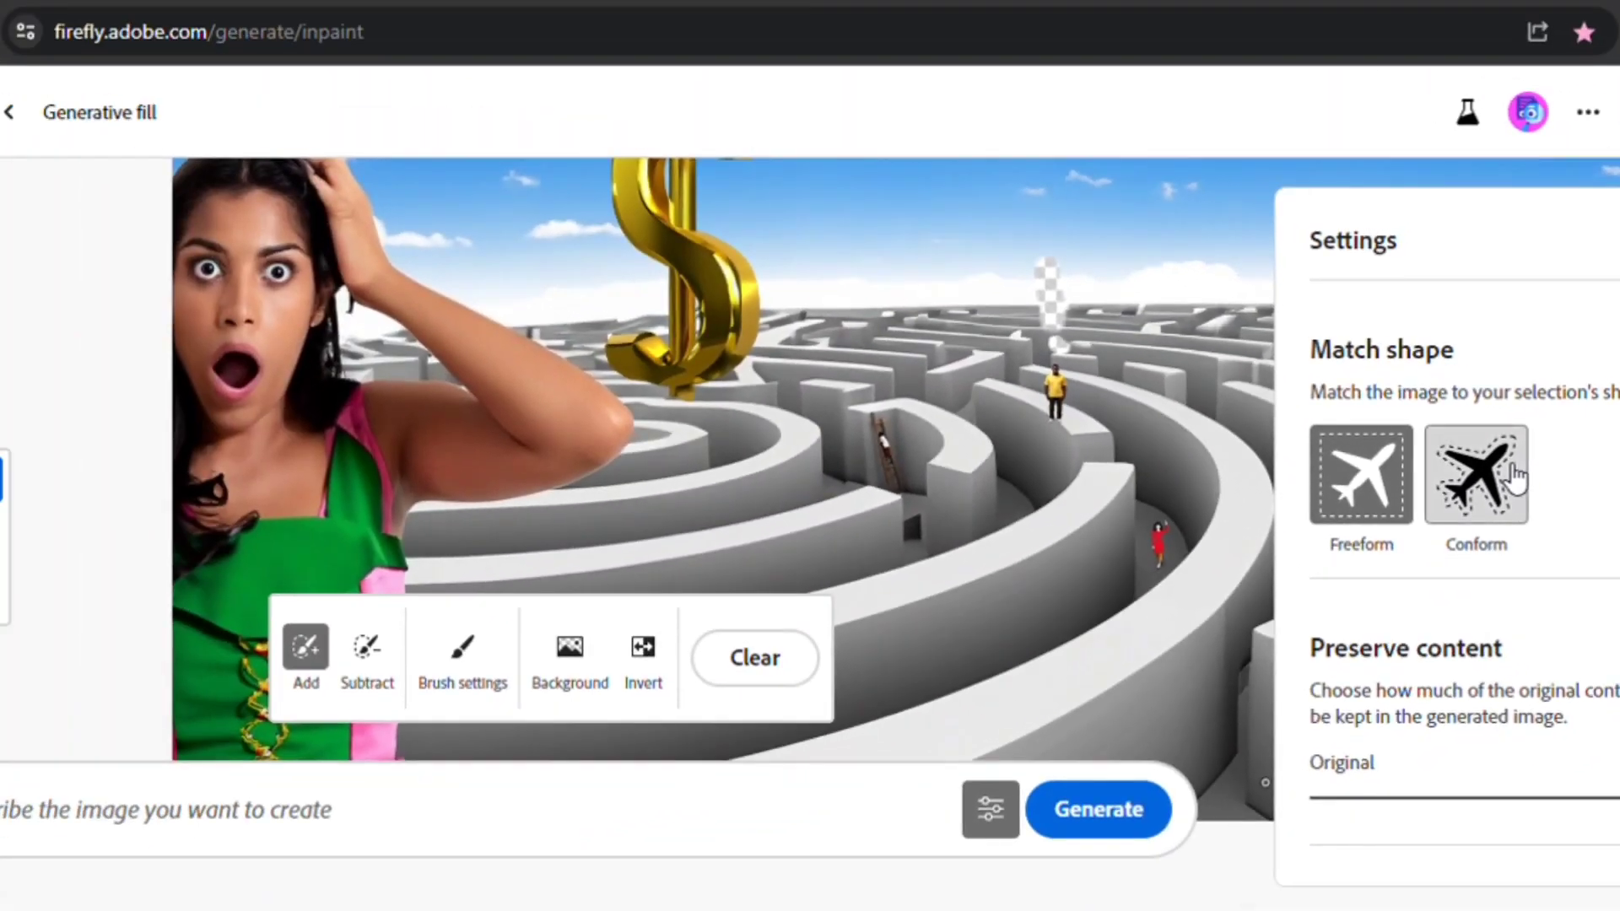
left_click(1020, 508)
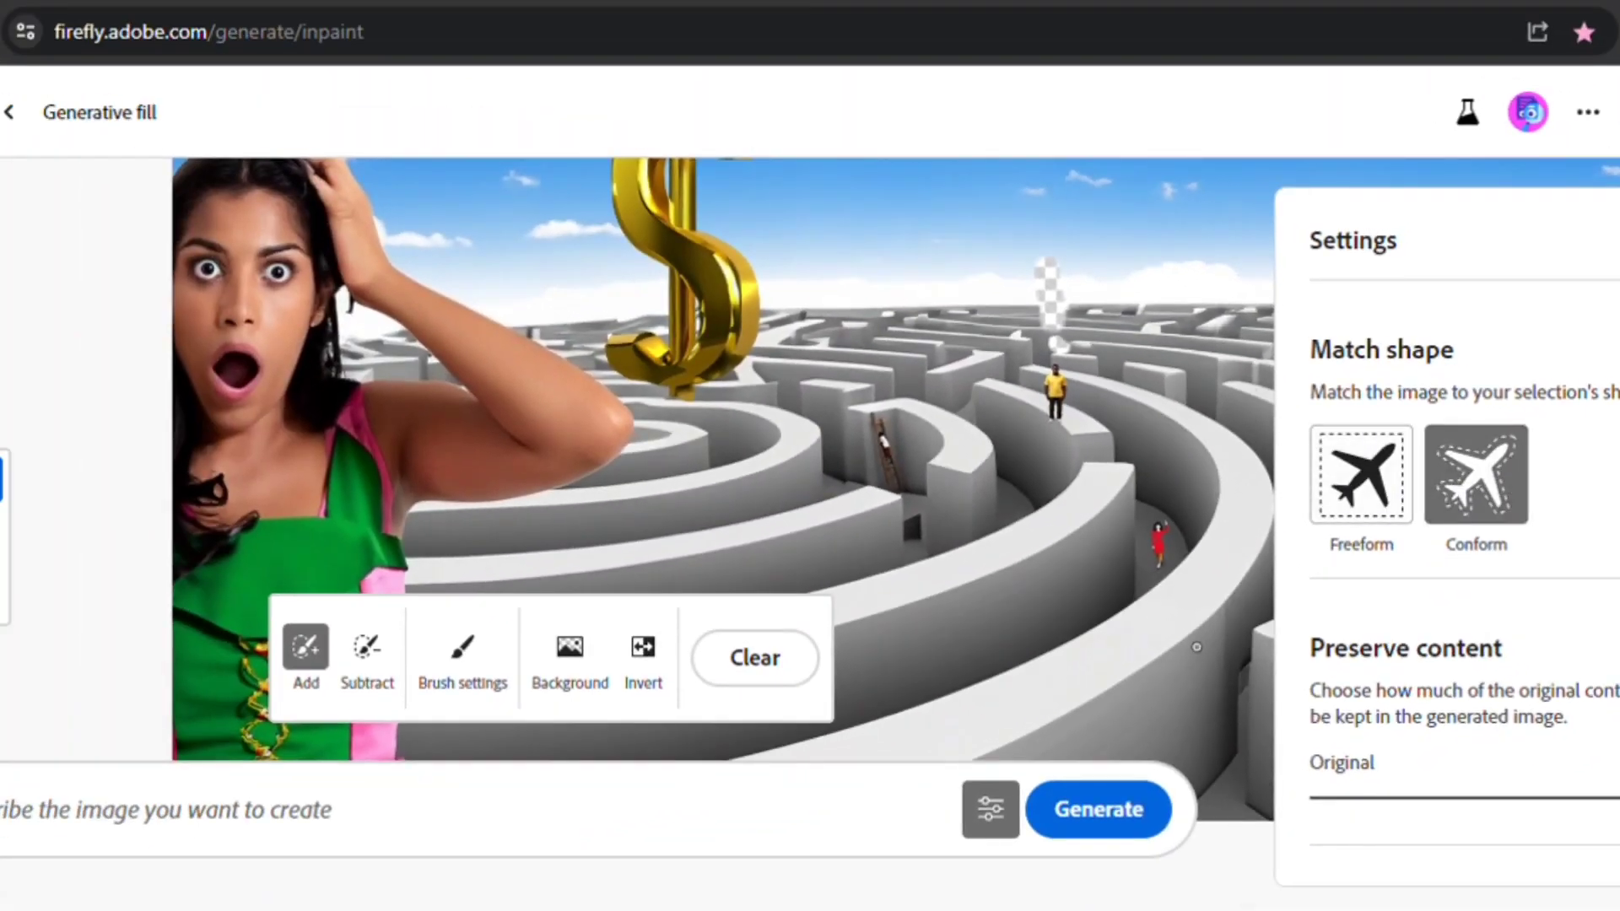
- Generate a fill for the mask without a prompt, keep the second variation and clear the selection
left_click(1135, 819)
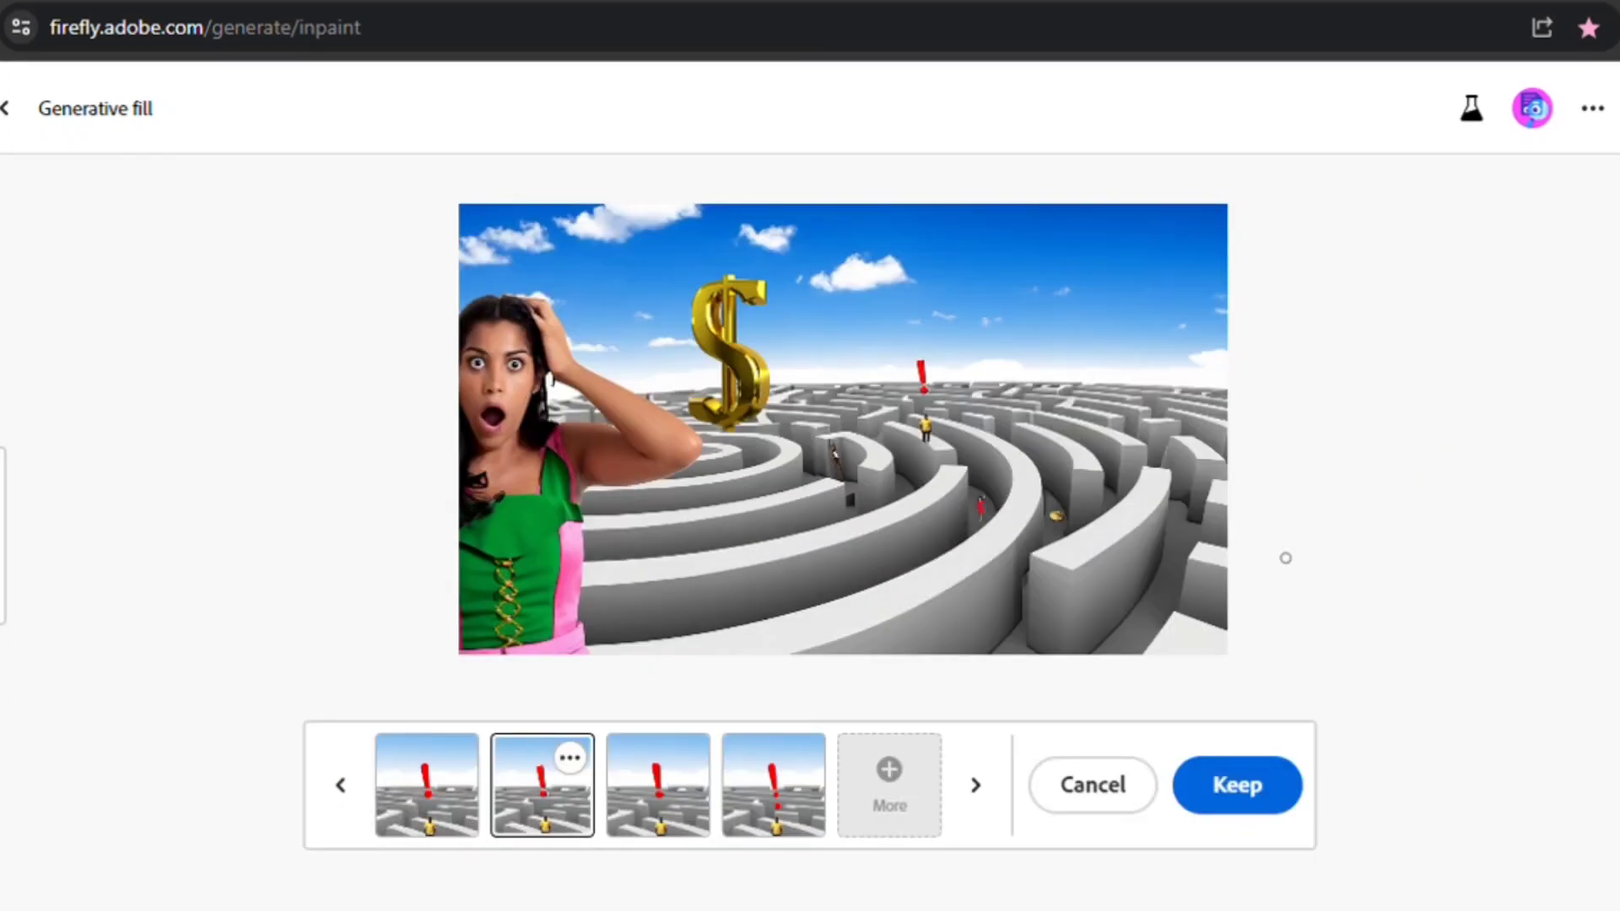
left_click(1248, 777)
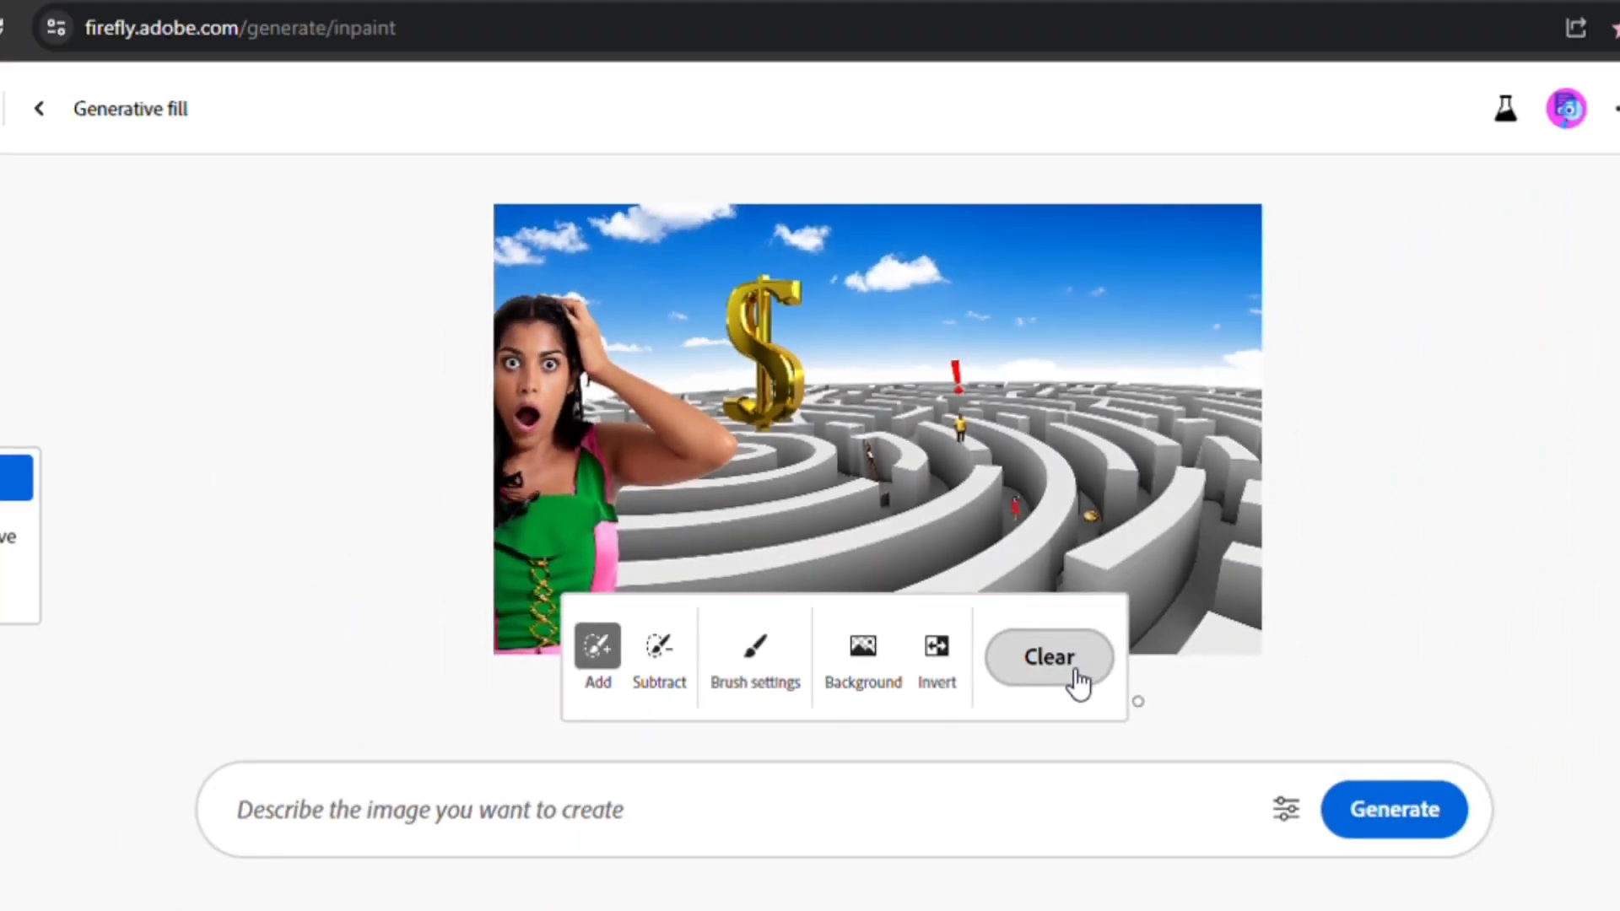
left_click(1050, 657)
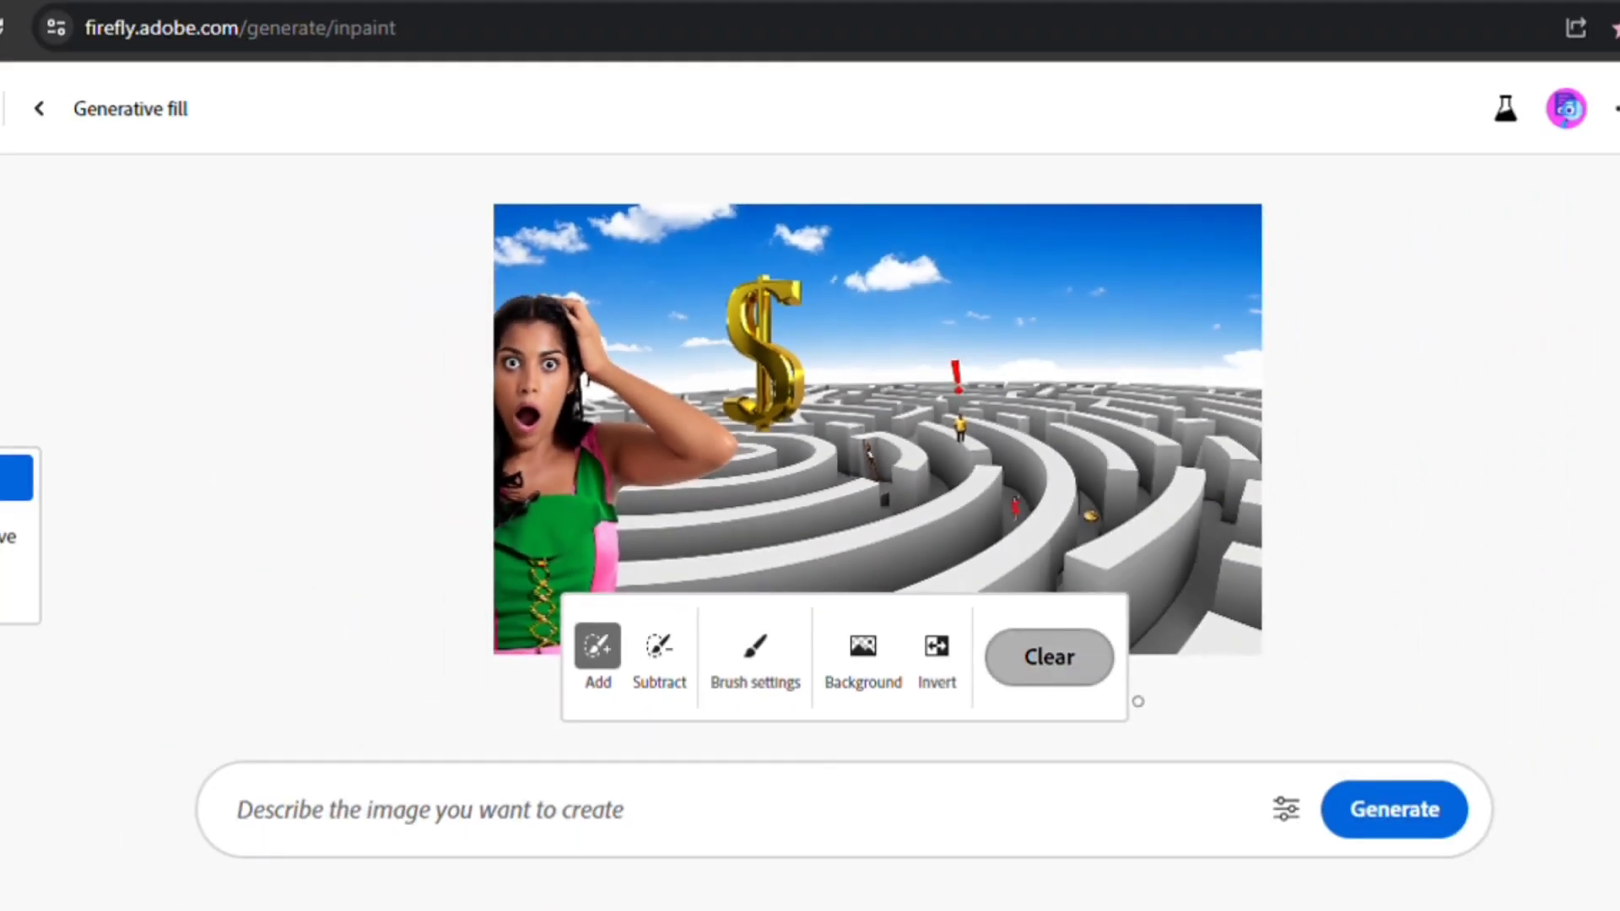